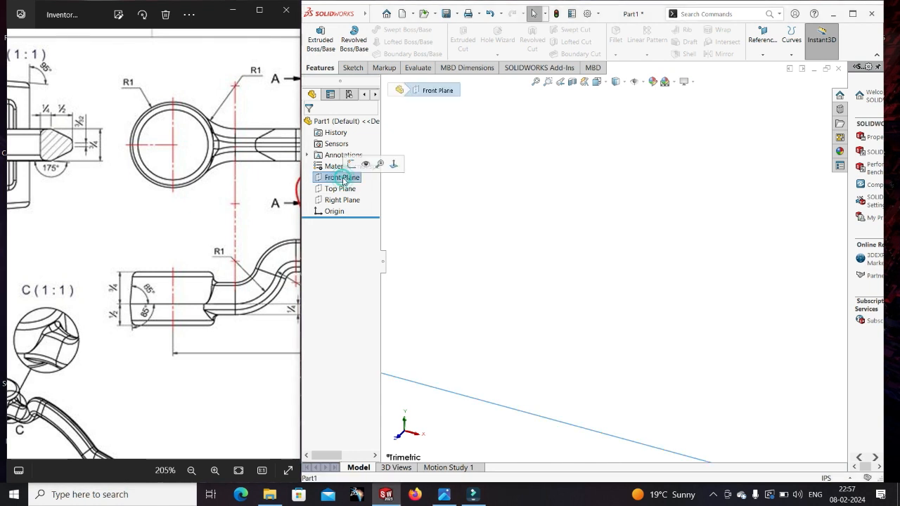
Step: Start a sketch on the Front Plane and check the document's unit system
{"action": "left_click", "coordinate": [356, 166]}
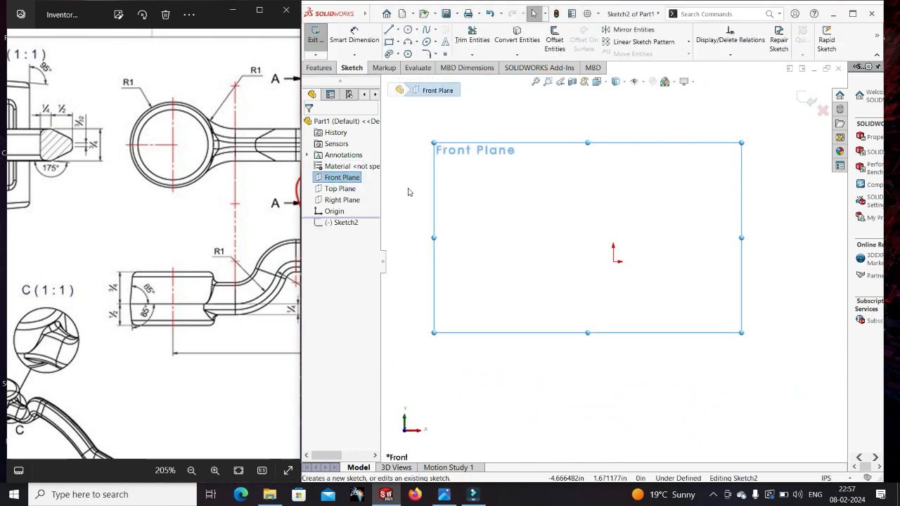
{"action": "left_click", "coordinate": [828, 478]}
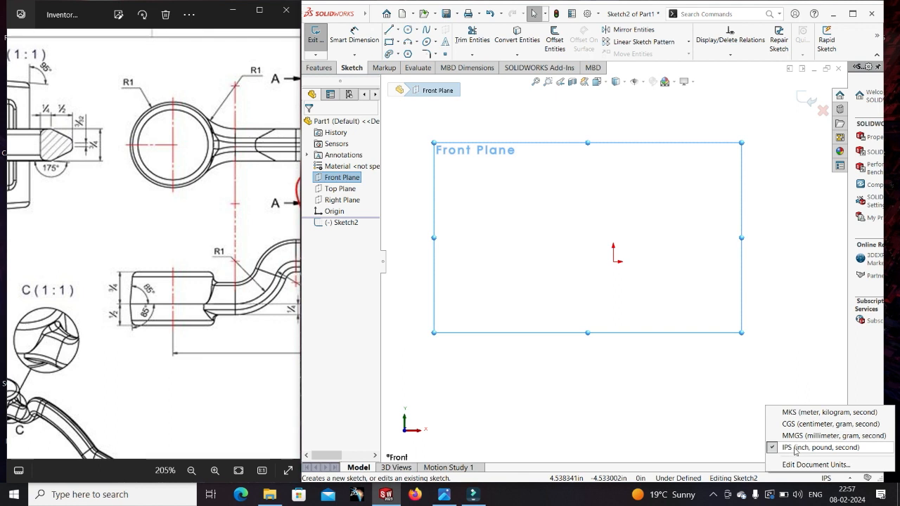
{"action": "left_click", "coordinate": [673, 383]}
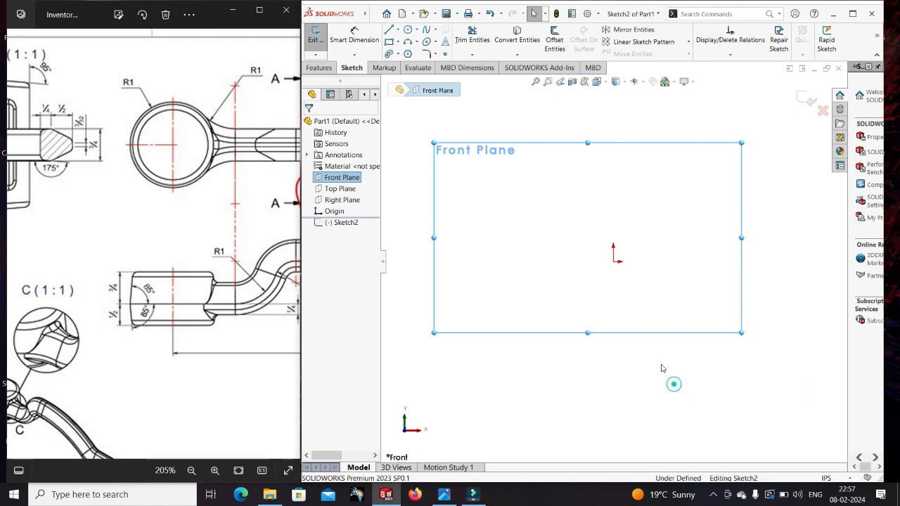
Step: Draw infinite horizontal and vertical construction lines through the origin
{"action": "left_click", "coordinate": [397, 30]}
{"action": "left_click", "coordinate": [411, 54]}
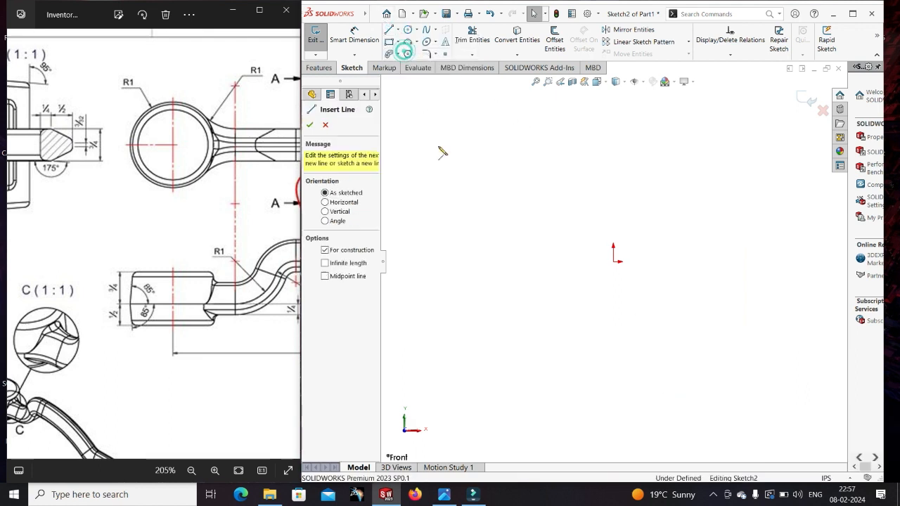
{"action": "left_click", "coordinate": [613, 261]}
{"action": "left_click", "coordinate": [654, 261]}
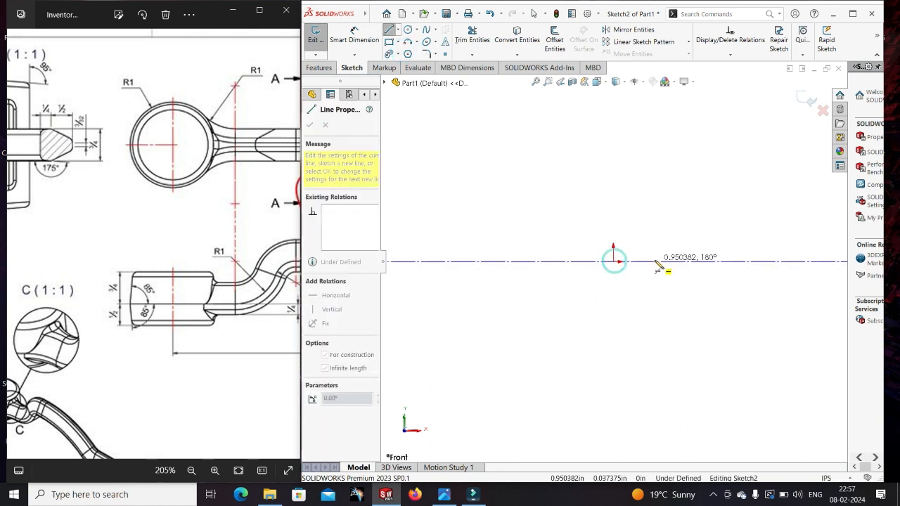
{"action": "left_click", "coordinate": [613, 261]}
{"action": "left_click", "coordinate": [615, 200]}
{"action": "key", "text": "Escape"}
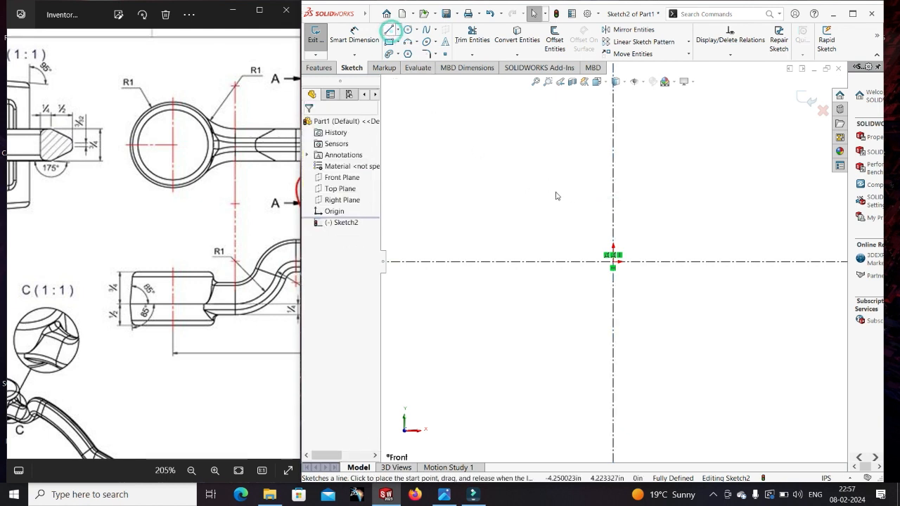
Step: Sketch a closed five-sided profile about 2.22 in wide and 3.28 in tall against the vertical centerline, with its outer vertex on the horizontal centerline
{"action": "left_click", "coordinate": [389, 30]}
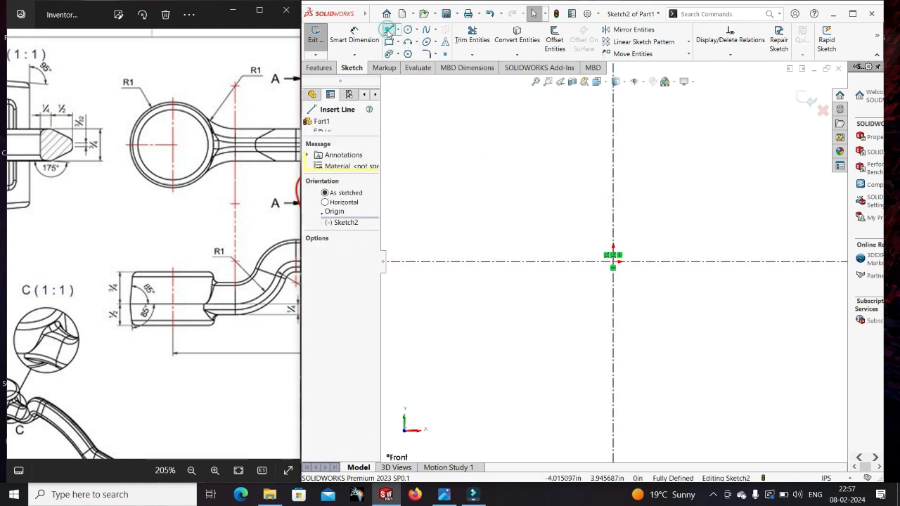
{"action": "left_click", "coordinate": [515, 261]}
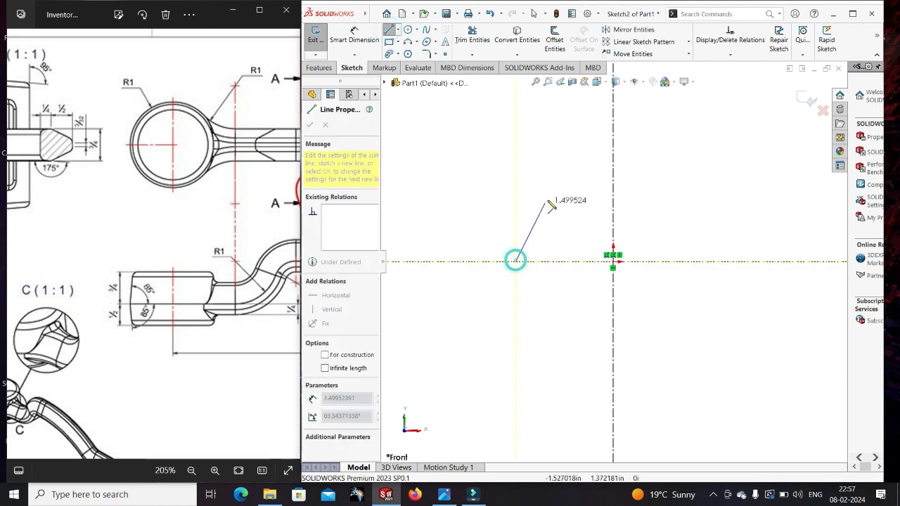
{"action": "left_click", "coordinate": [552, 193]}
{"action": "left_click", "coordinate": [614, 193]}
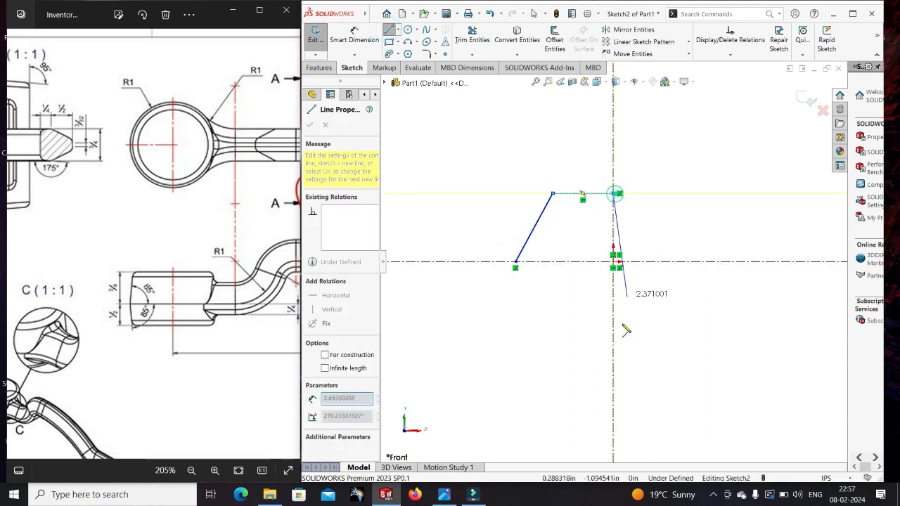
{"action": "left_click", "coordinate": [613, 337]}
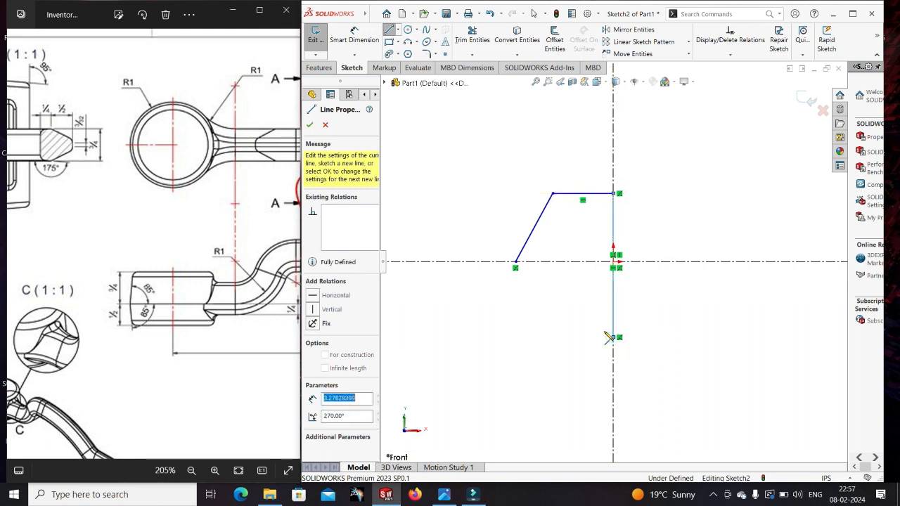
{"action": "left_click", "coordinate": [558, 337]}
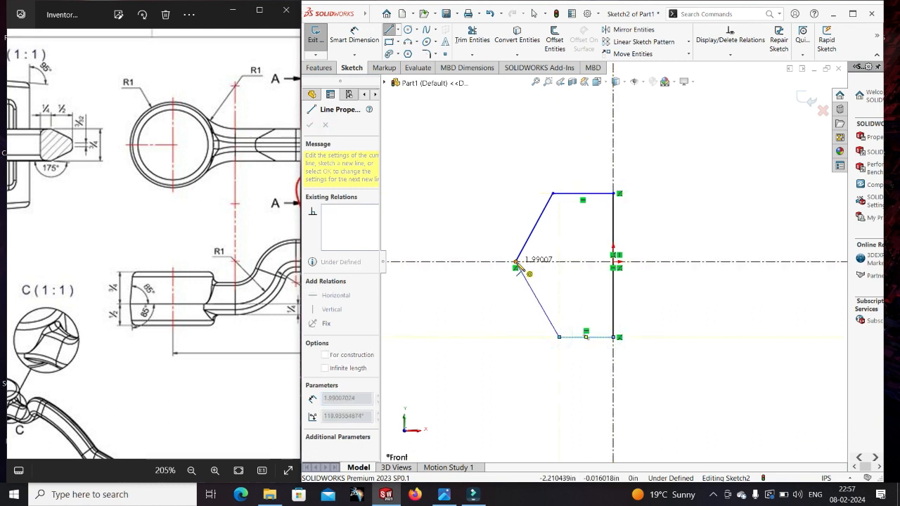
{"action": "left_click", "coordinate": [516, 262]}
{"action": "key", "text": "Escape"}
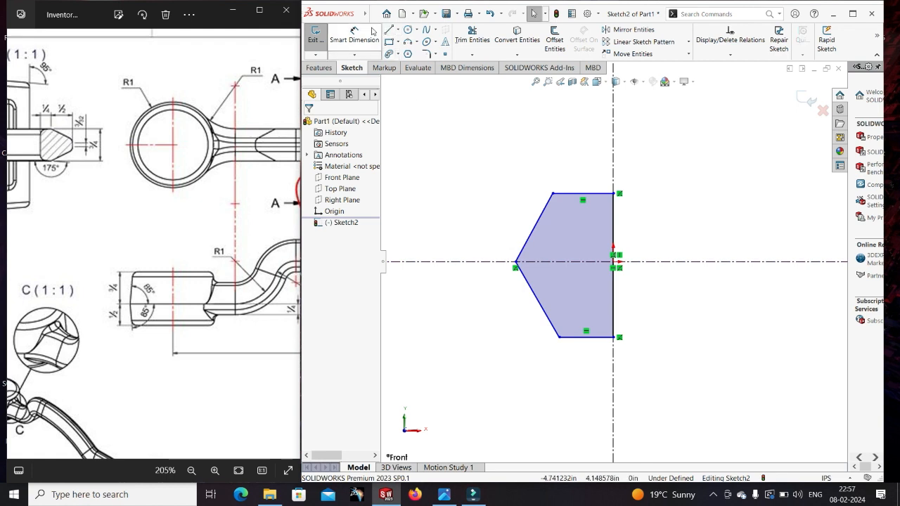
Step: Dimension the distance from the profile's outer vertex to the vertical centerline as 1 in
{"action": "left_click", "coordinate": [372, 32]}
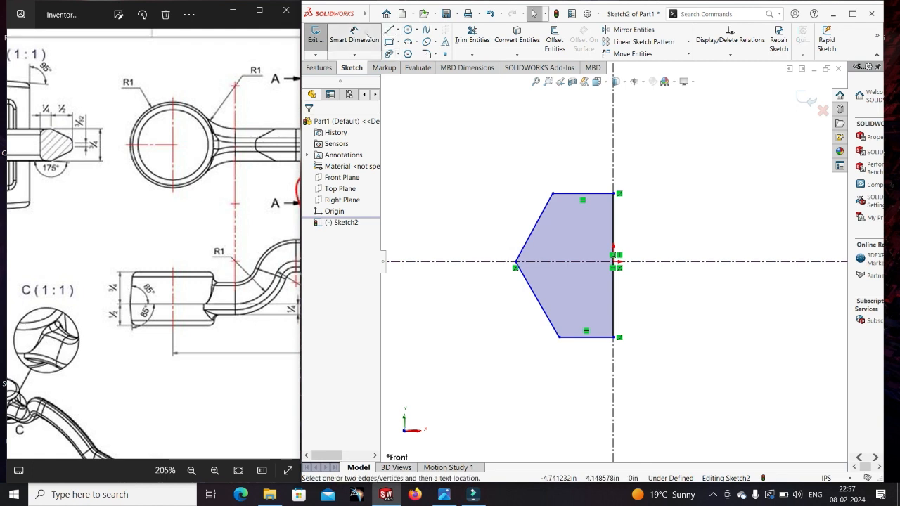
{"action": "left_click", "coordinate": [516, 262]}
{"action": "left_click", "coordinate": [613, 173]}
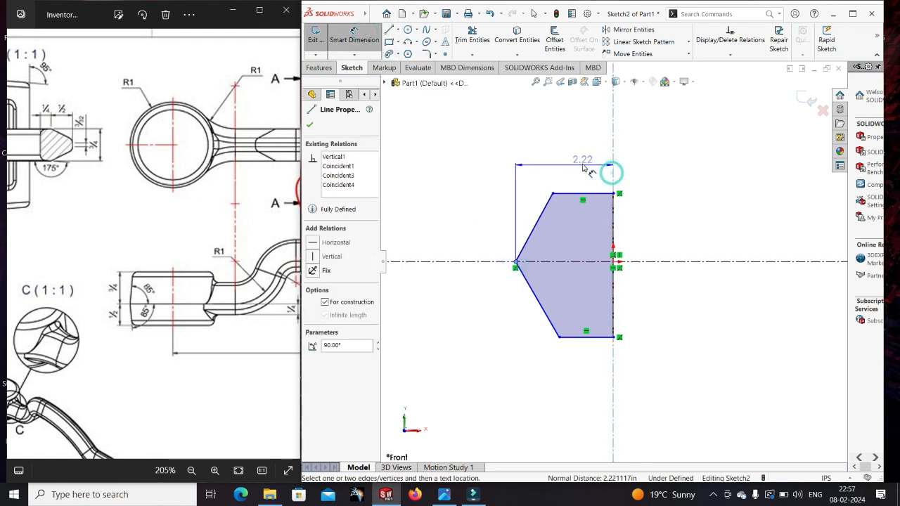
{"action": "left_click", "coordinate": [580, 166]}
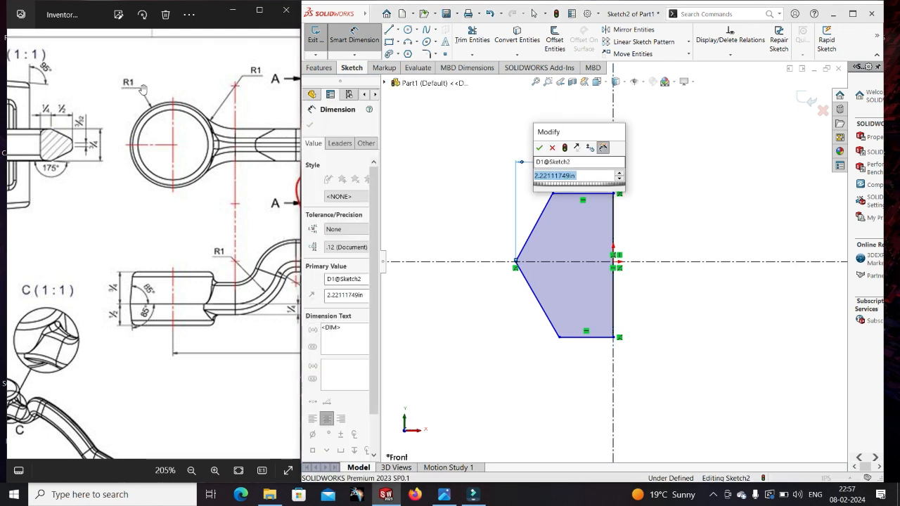
{"action": "type", "text": "1"}
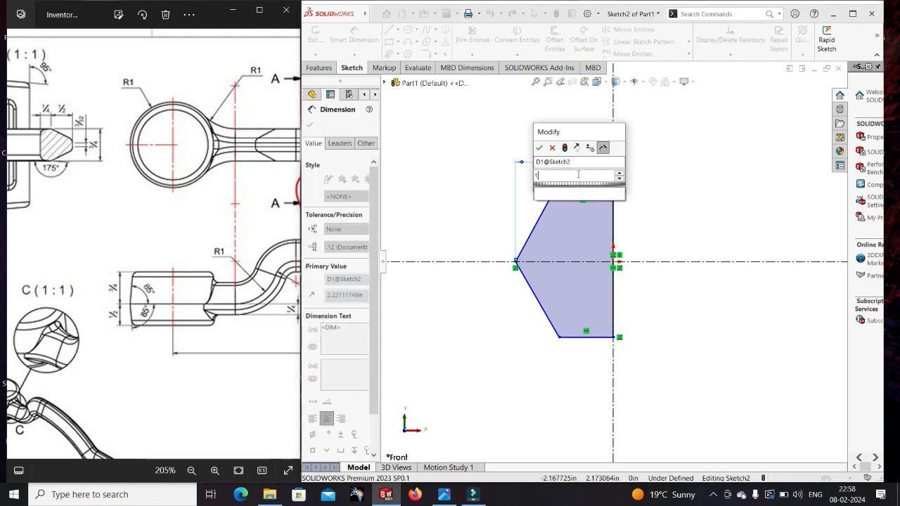
{"action": "key", "text": "Return"}
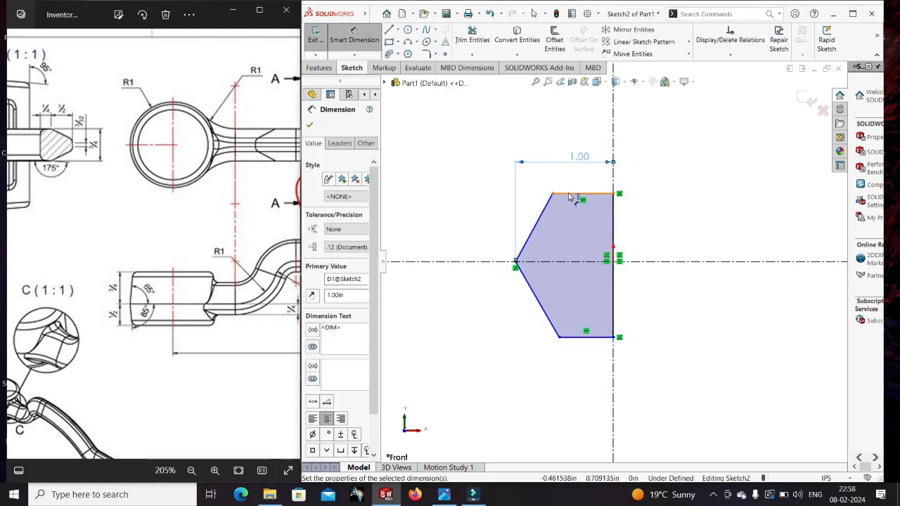
Step: Dimension the profile's upper edge at 3/4 in above the horizontal centerline
{"action": "left_click", "coordinate": [566, 200]}
{"action": "left_click", "coordinate": [565, 261]}
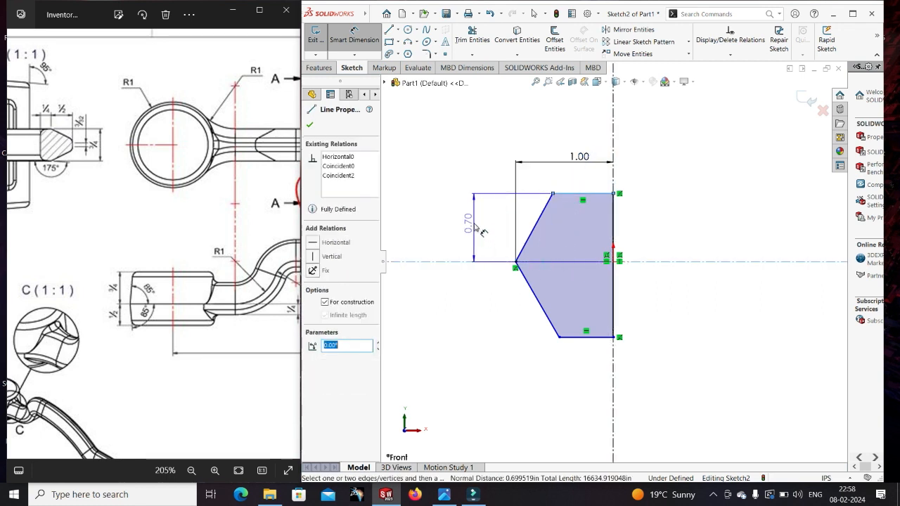
{"action": "left_click", "coordinate": [481, 228]}
{"action": "type", "text": "3/"}
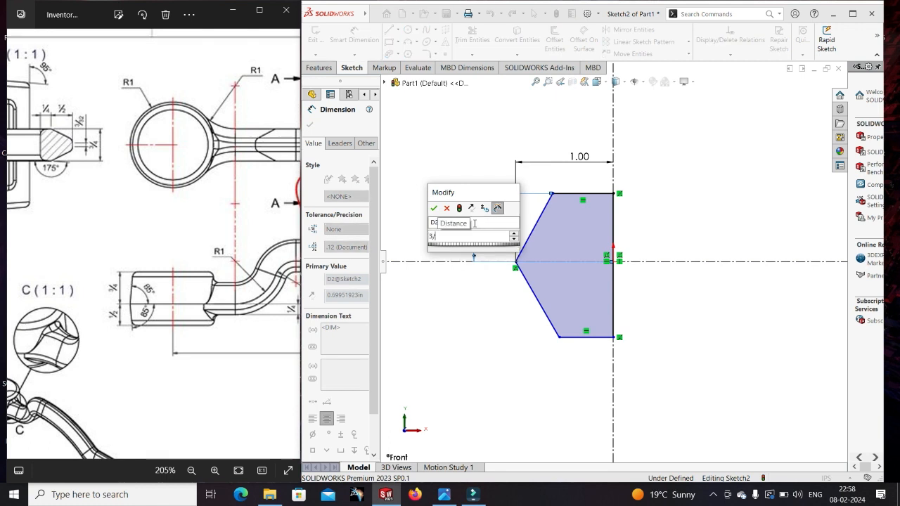
{"action": "type", "text": "4"}
{"action": "key", "text": "Return"}
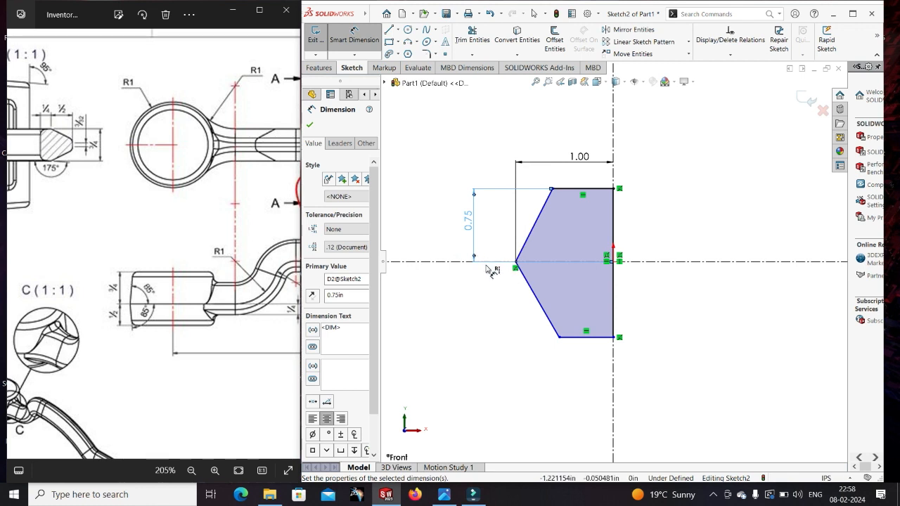
{"action": "key", "text": "Escape"}
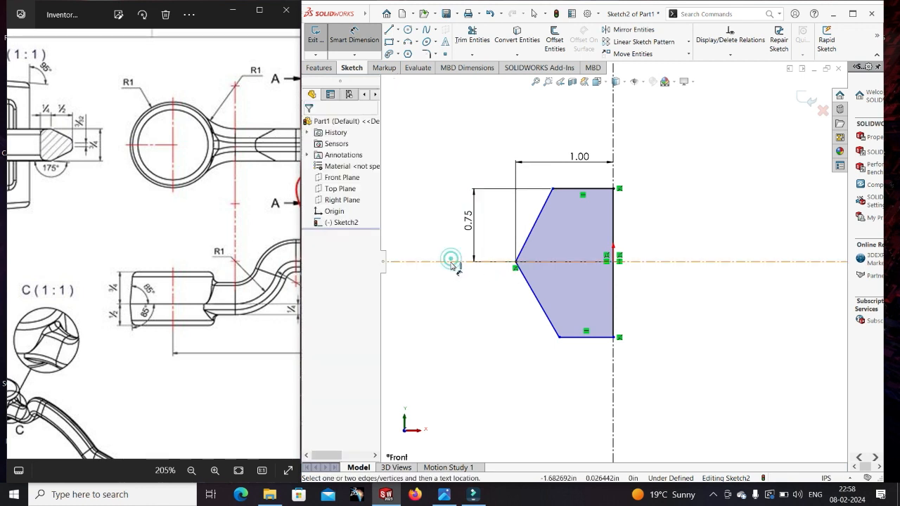
Step: Dimension the profile's lower edge at 0.5 in below the horizontal centerline
{"action": "left_click", "coordinate": [564, 337]}
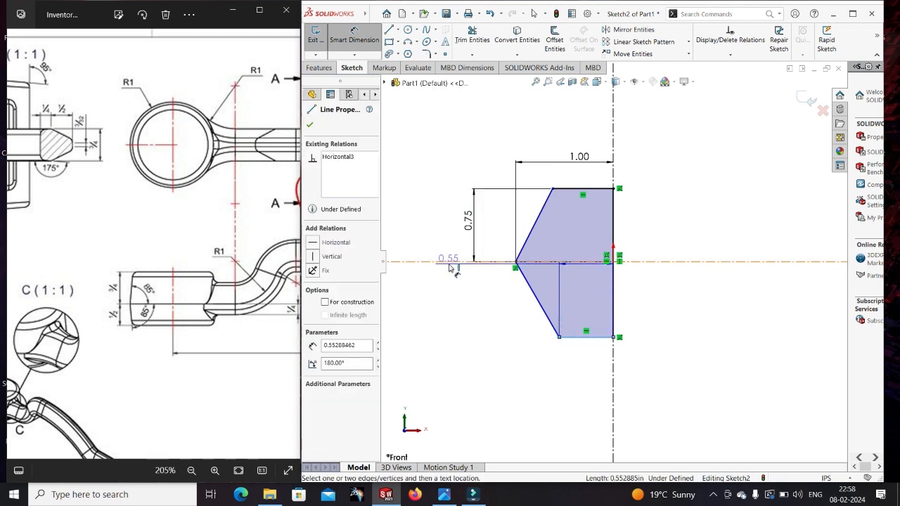
{"action": "left_click", "coordinate": [450, 261]}
{"action": "left_click", "coordinate": [481, 303]}
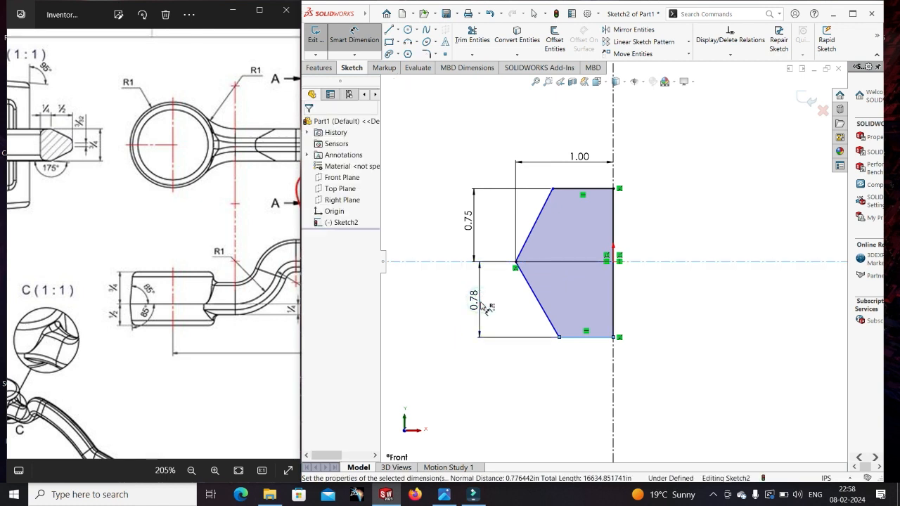
{"action": "type", "text": "0.5"}
{"action": "key", "text": "Return"}
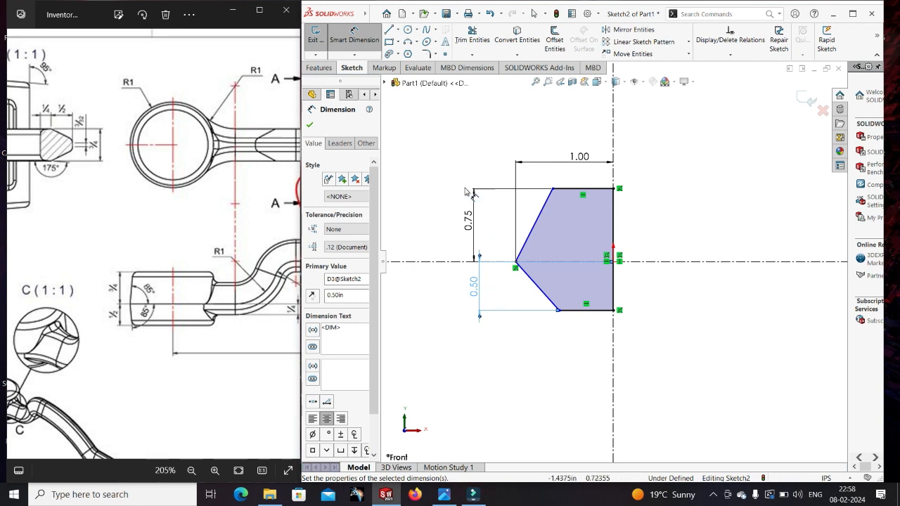
Step: Set the angle between the upper slanted edge and the horizontal centerline to 85°
{"action": "scroll", "coordinate": [510, 238], "scroll_direction": "down", "scroll_amount": 2}
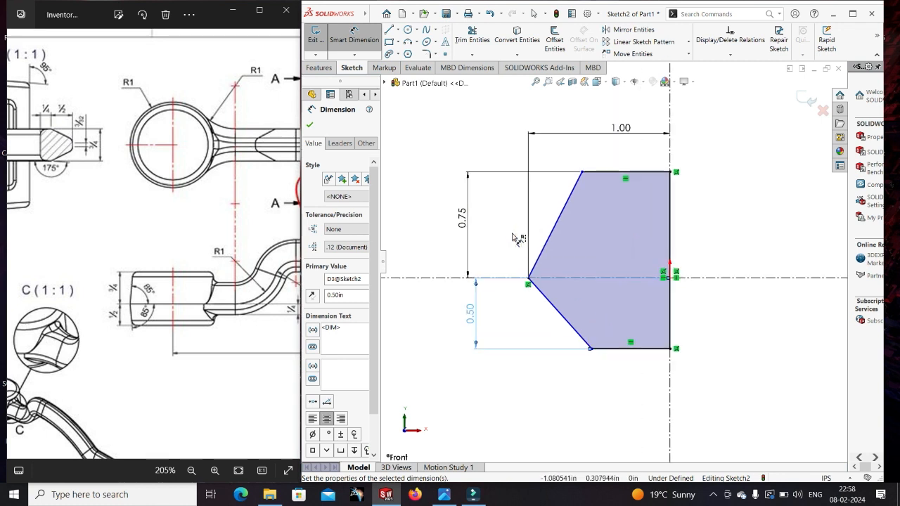
{"action": "left_click", "coordinate": [550, 246]}
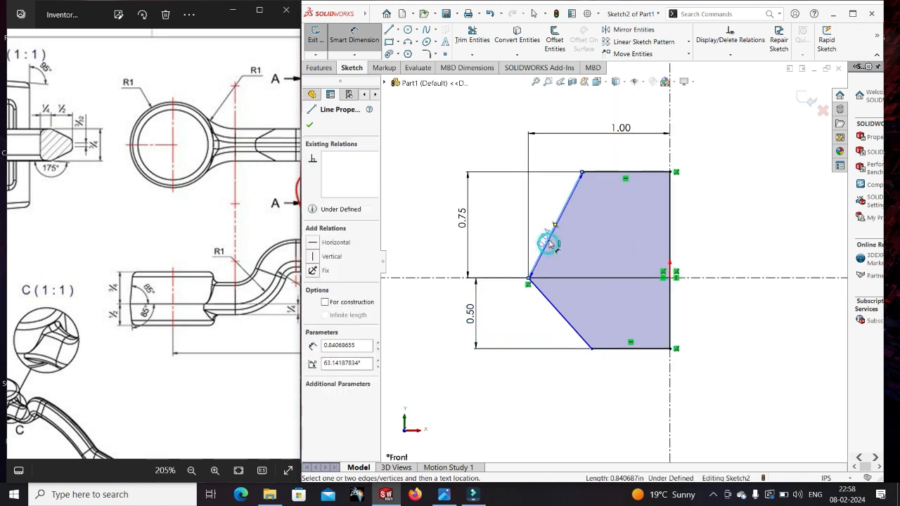
{"action": "left_click", "coordinate": [568, 278]}
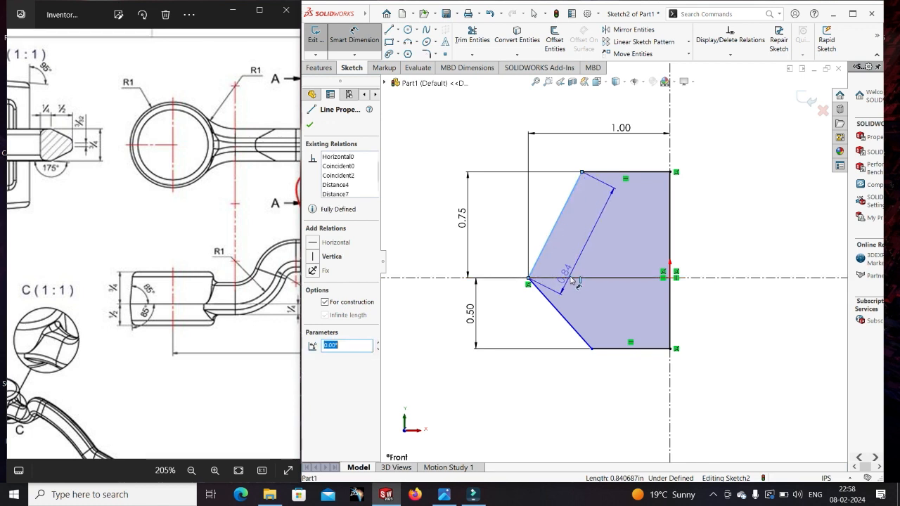
{"action": "left_click", "coordinate": [575, 257]}
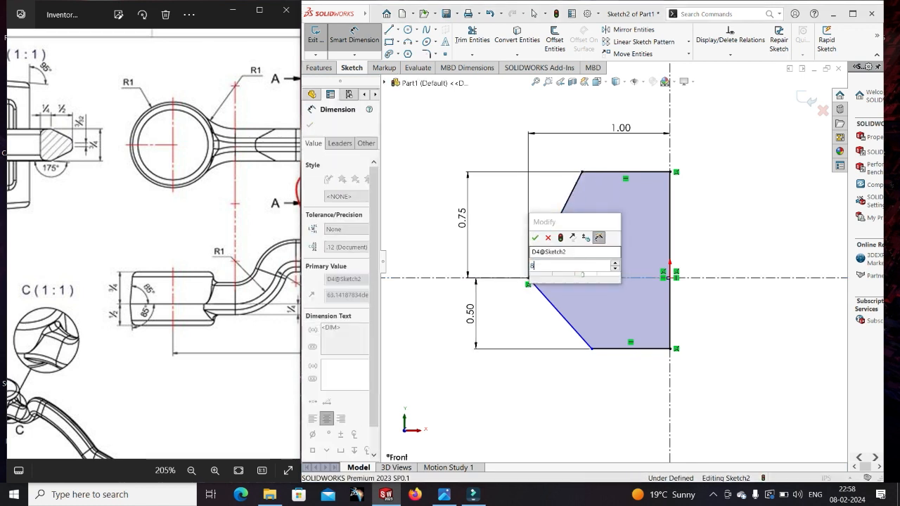
{"action": "type", "text": "85"}
{"action": "key", "text": "Return"}
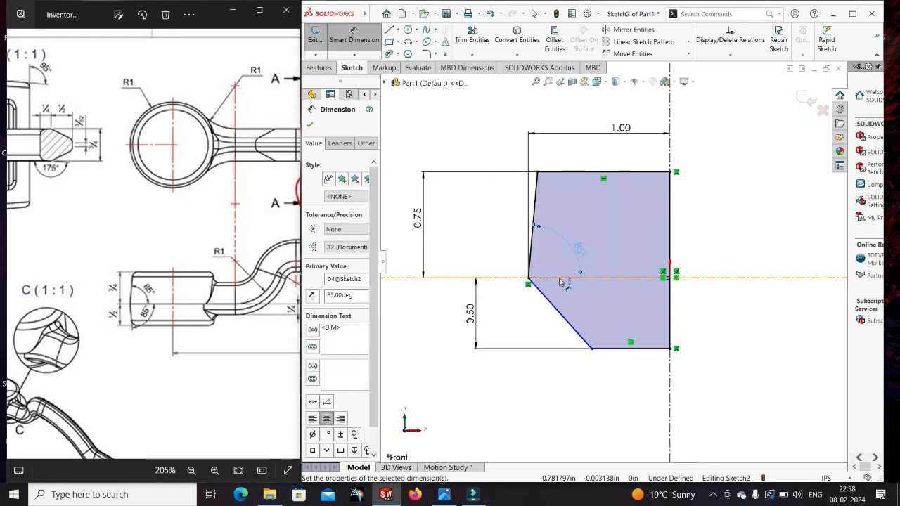
Step: Set the angle between the lower slanted edge and the horizontal centerline to 85°
{"action": "left_click", "coordinate": [559, 302]}
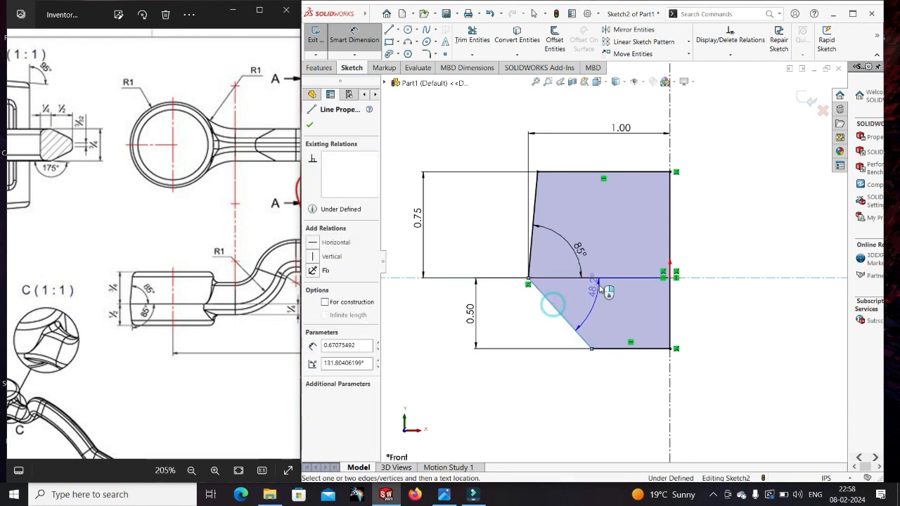
{"action": "left_click", "coordinate": [589, 304]}
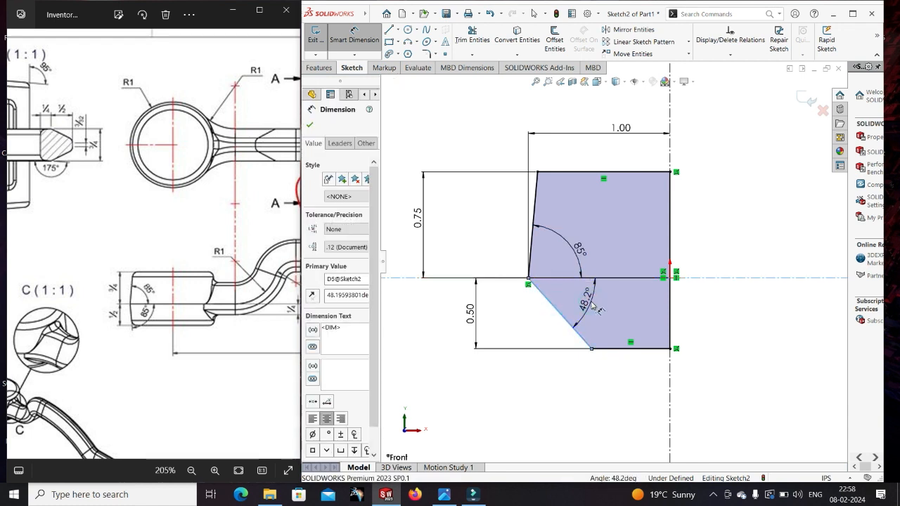
{"action": "type", "text": "85"}
{"action": "key", "text": "Return"}
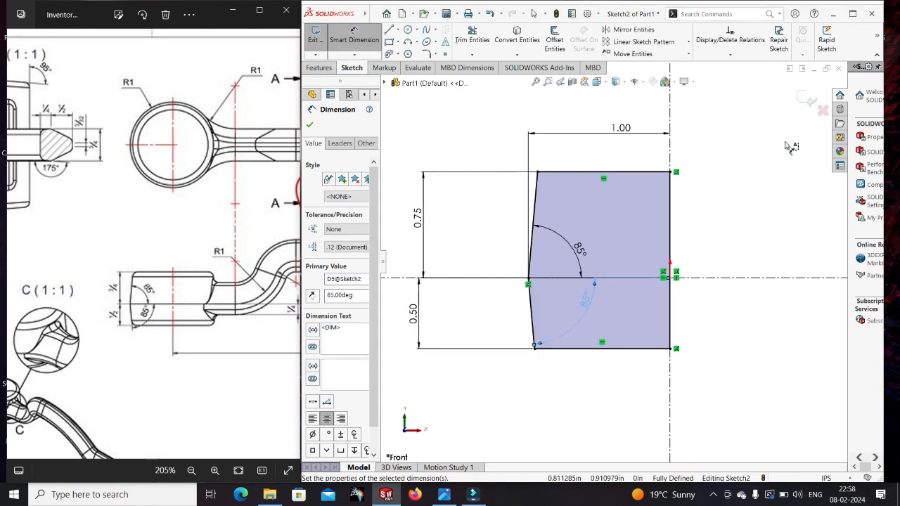
Step: Finish the sketch and revolve the profile 360° about the vertical centerline into a solid body
{"action": "left_click", "coordinate": [802, 102]}
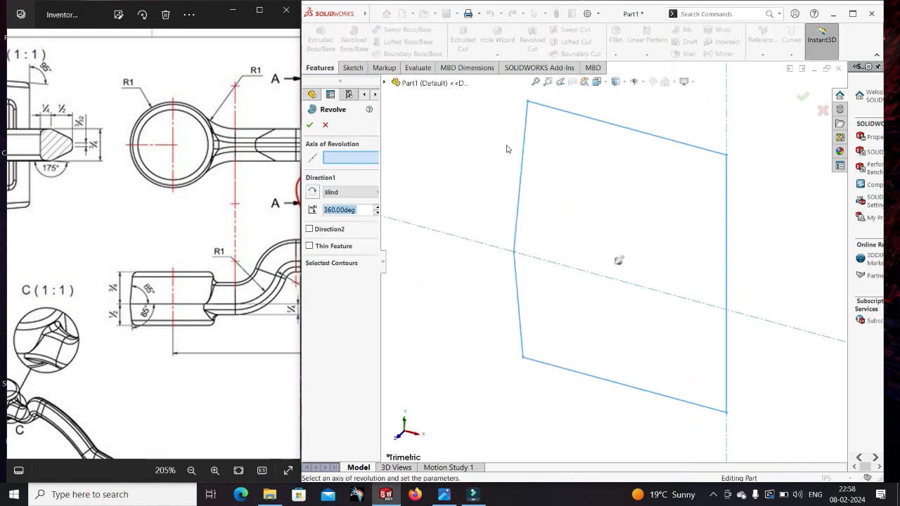
{"action": "left_click", "coordinate": [728, 125]}
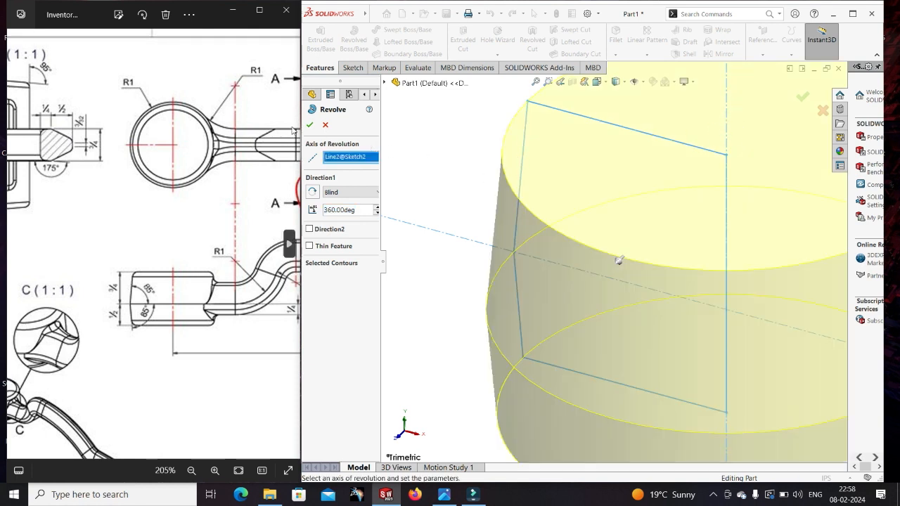
{"action": "left_click", "coordinate": [441, 177]}
{"action": "scroll", "coordinate": [441, 177], "scroll_direction": "up", "scroll_amount": 8}
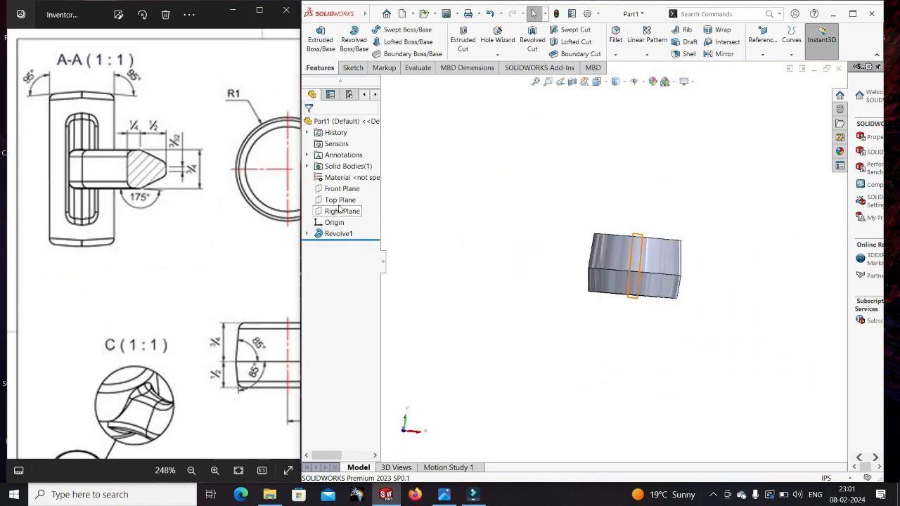
Step: Create a reference plane offset 0.125 in from the Top Plane, with the offset flipped to the lower side
{"action": "left_click", "coordinate": [339, 204]}
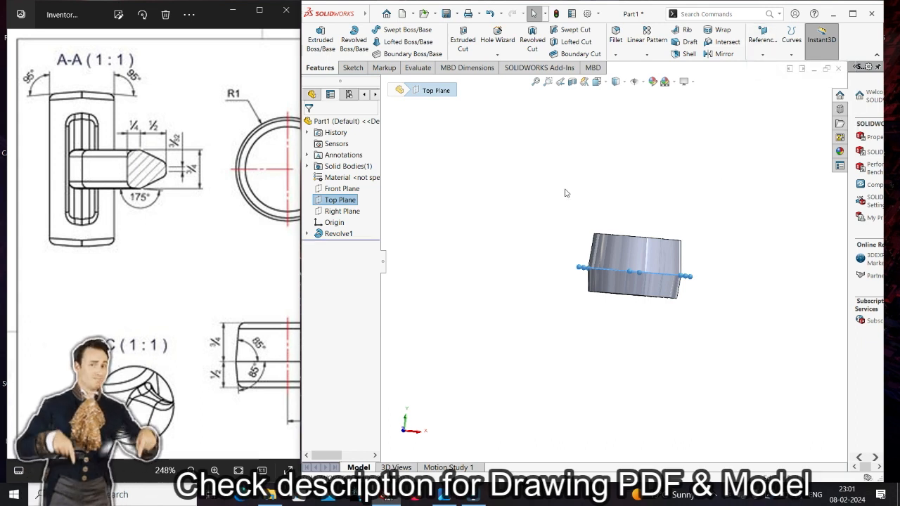
{"action": "key", "text": "p"}
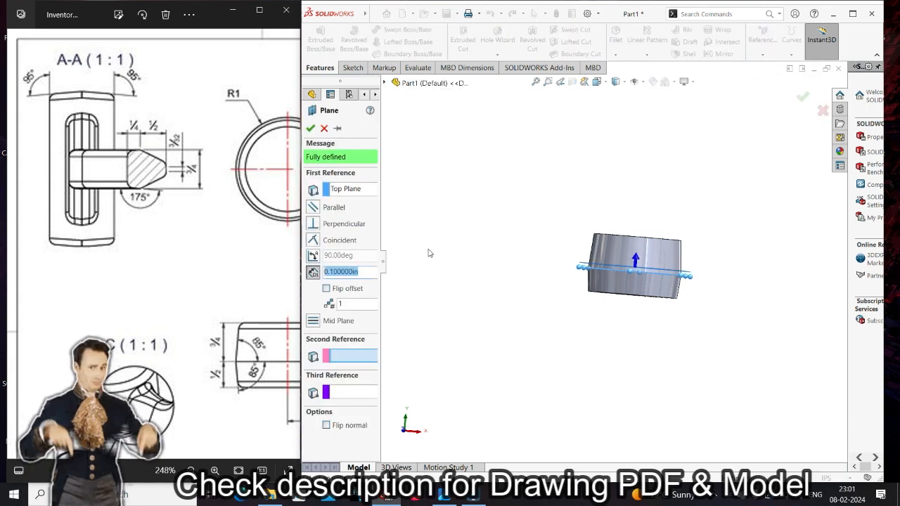
{"action": "type", "text": "0.1"}
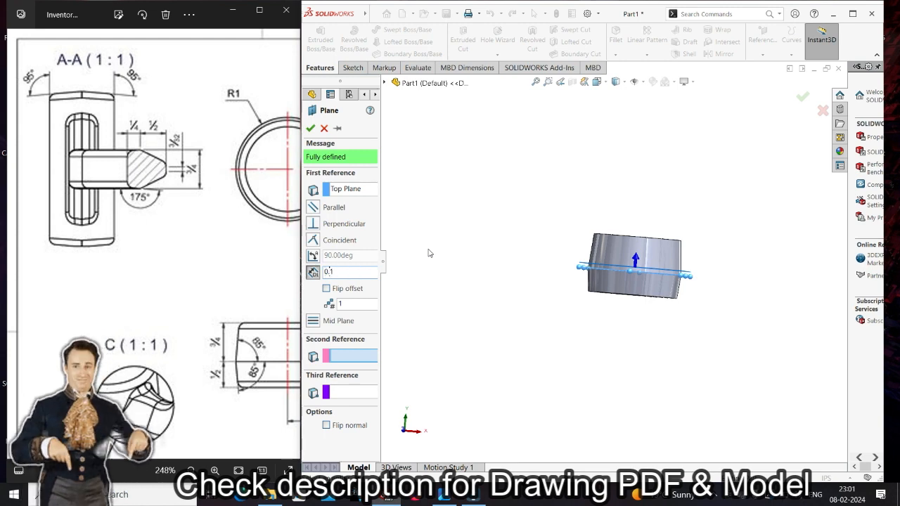
{"action": "type", "text": "25"}
{"action": "key", "text": "Return"}
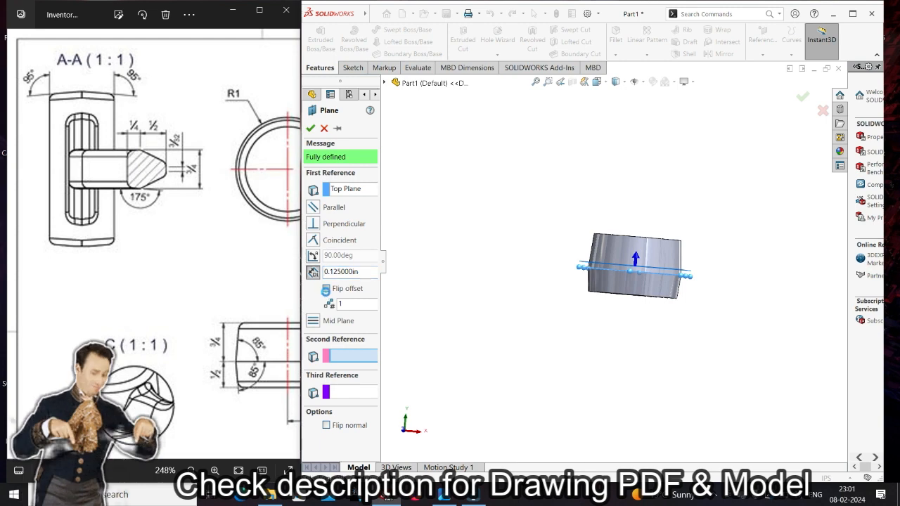
{"action": "left_click", "coordinate": [326, 289]}
{"action": "left_click", "coordinate": [310, 128]}
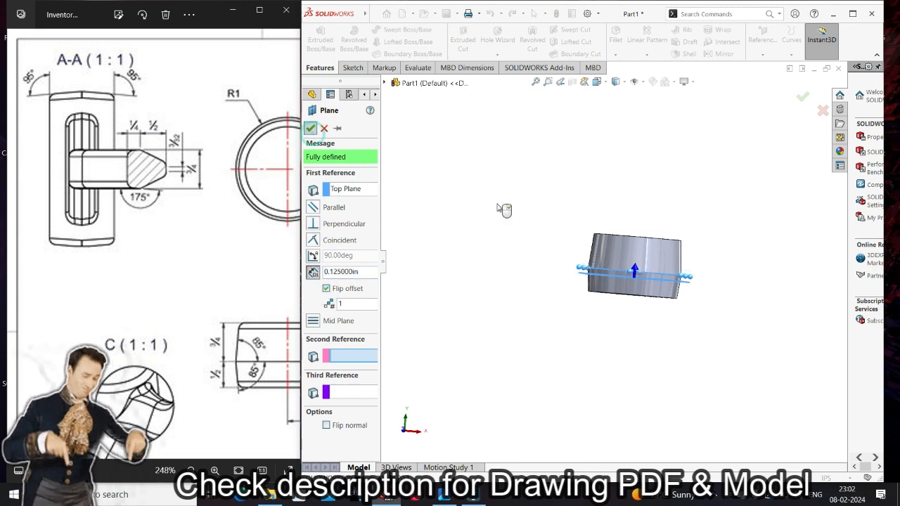
Step: Start a sketch on the offset plane and draw a vertical line about 1.59 in long, level with the origin at its lower end
{"action": "left_click", "coordinate": [353, 68]}
{"action": "left_click", "coordinate": [315, 36]}
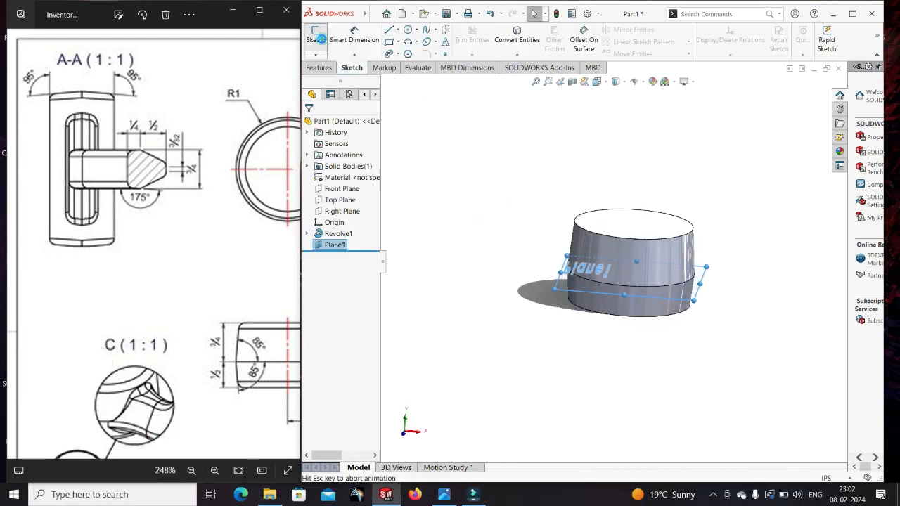
{"action": "scroll", "coordinate": [446, 245], "scroll_direction": "up", "scroll_amount": 5}
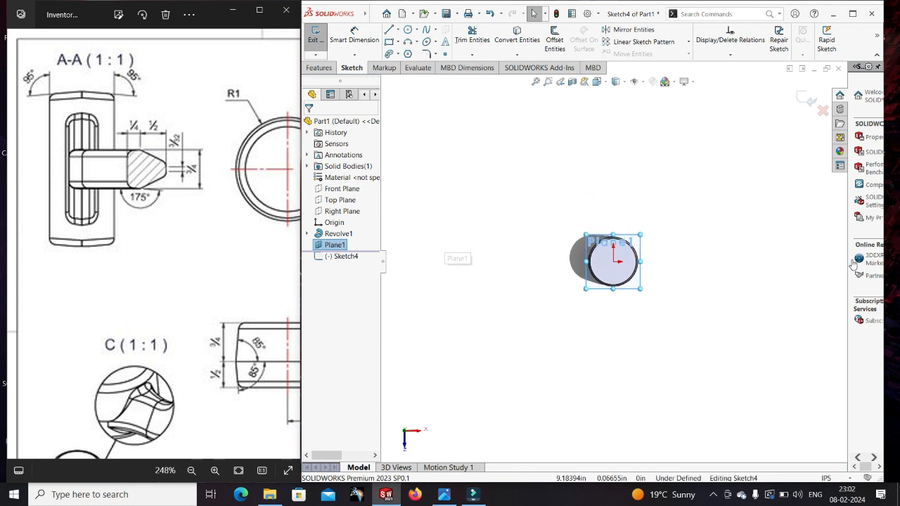
{"action": "scroll", "coordinate": [792, 261], "scroll_direction": "down", "scroll_amount": 3}
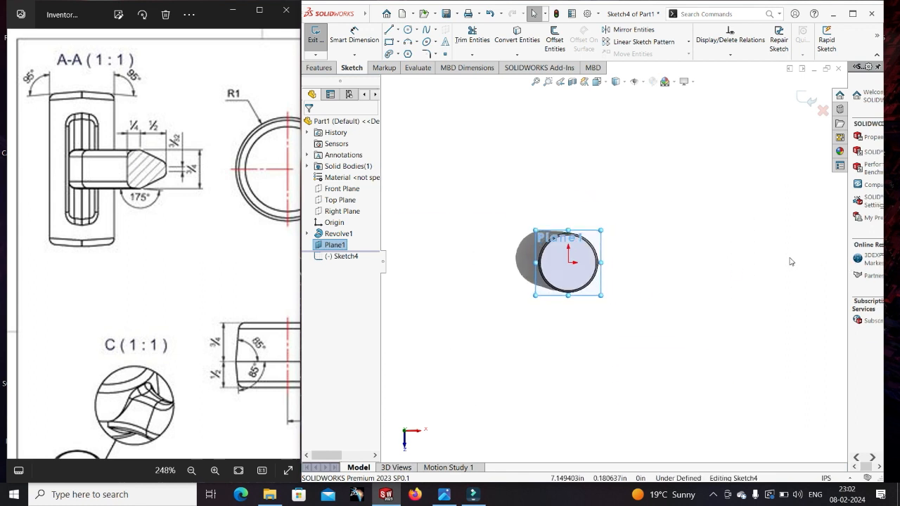
{"action": "left_click", "coordinate": [398, 30]}
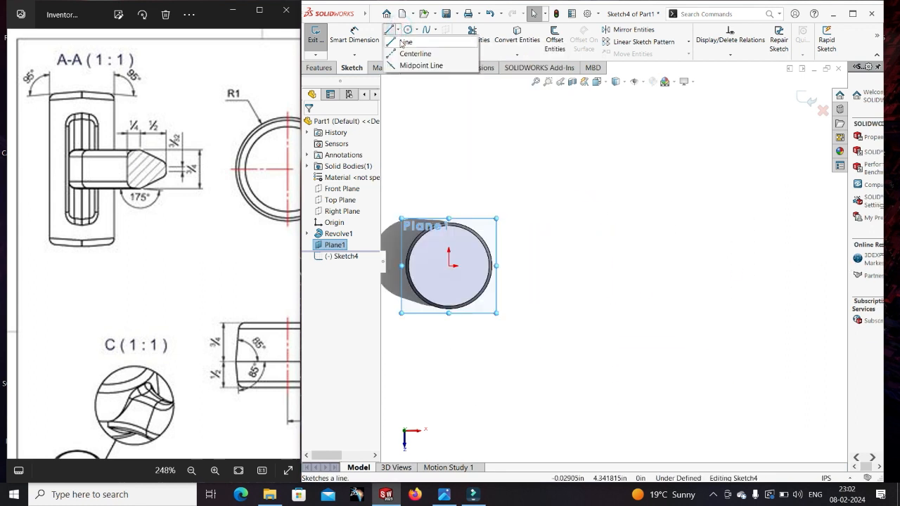
{"action": "left_click", "coordinate": [403, 40]}
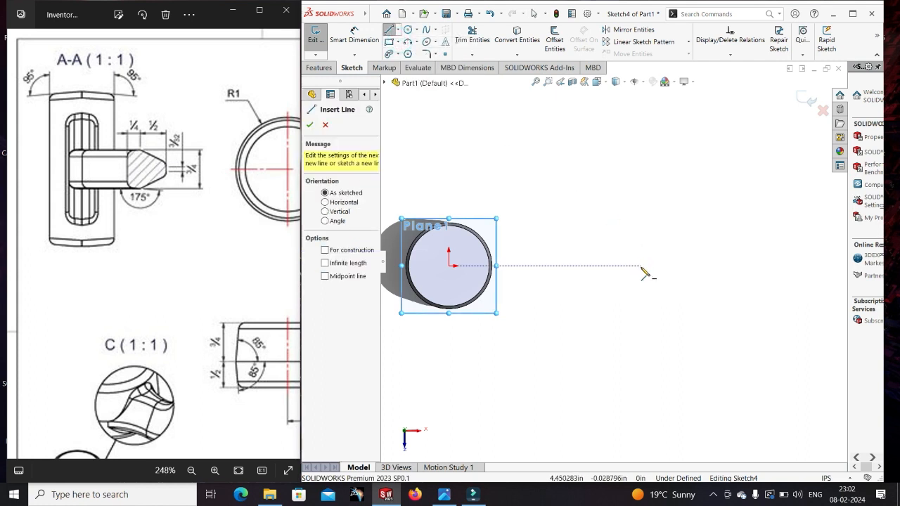
{"action": "mouse_move", "coordinate": [230, 312]}
{"action": "left_mouse_down"}
{"action": "mouse_move", "coordinate": [60, 310]}
{"action": "mouse_move", "coordinate": [142, 308]}
{"action": "mouse_move", "coordinate": [161, 283]}
{"action": "mouse_move", "coordinate": [189, 279]}
{"action": "mouse_move", "coordinate": [67, 278]}
{"action": "left_mouse_up"}
{"action": "scroll", "coordinate": [142, 308], "scroll_direction": "down", "scroll_amount": 1}
{"action": "scroll", "coordinate": [142, 307], "scroll_direction": "down", "scroll_amount": 1}
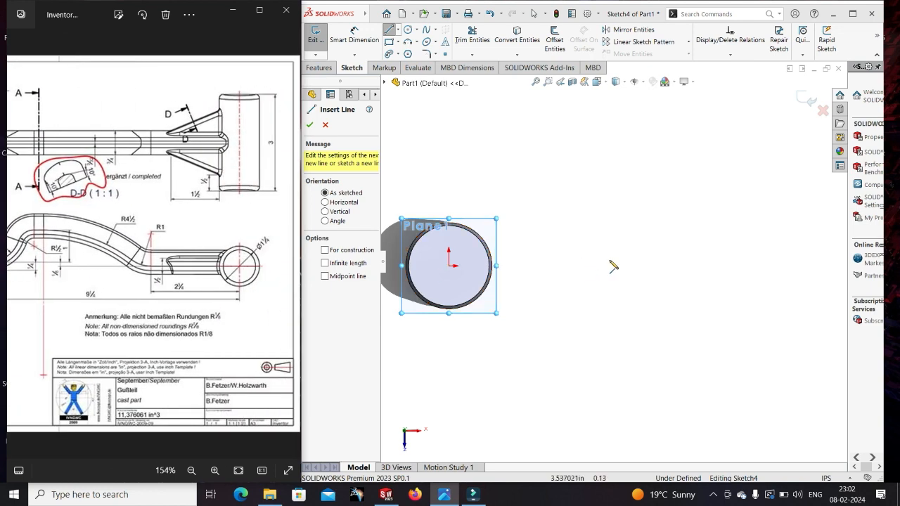
{"action": "left_click", "coordinate": [642, 266]}
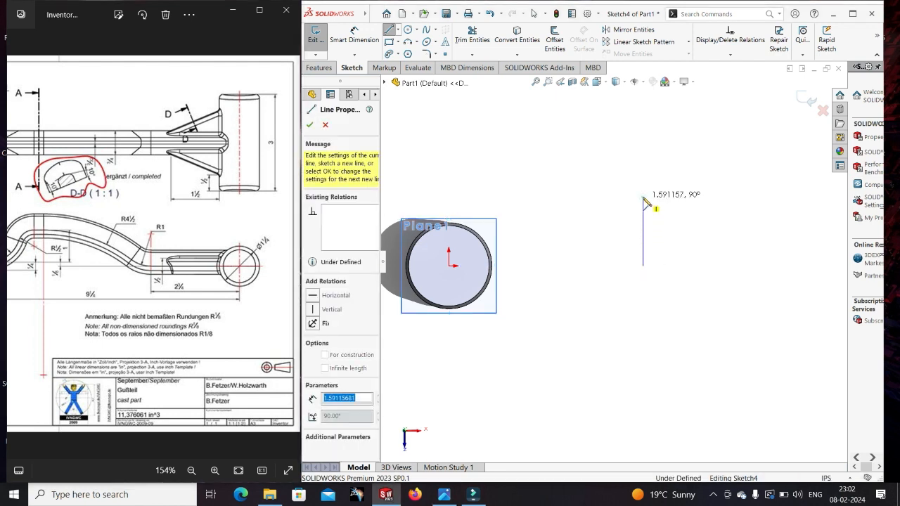
{"action": "left_click", "coordinate": [642, 197]}
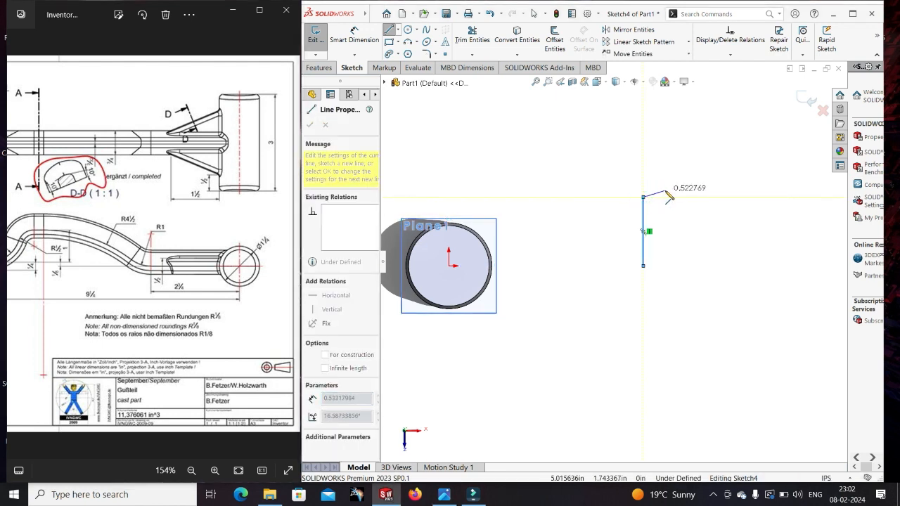
Step: Examine section A-A and the lever's top and side views in the reference drawing, and drop the pending arc segment
{"action": "left_click", "coordinate": [58, 234]}
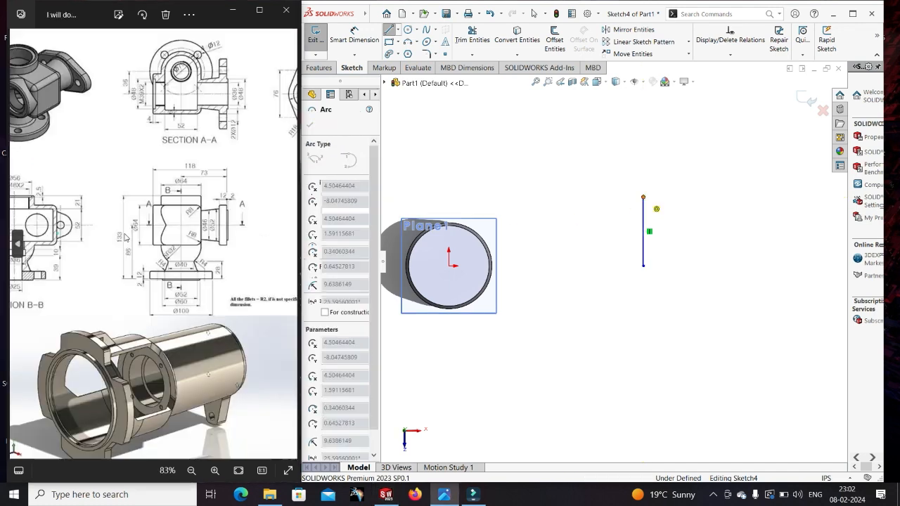
{"action": "left_click", "coordinate": [288, 244]}
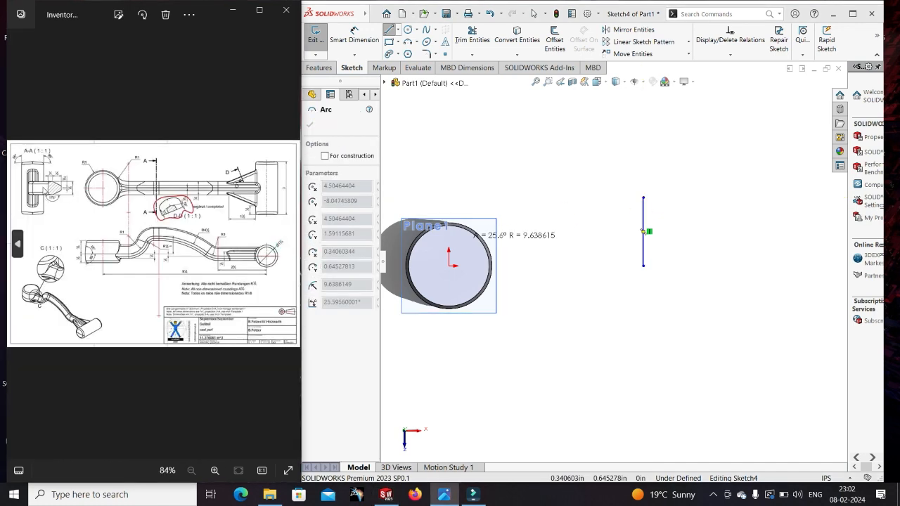
{"action": "double_click", "coordinate": [66, 209]}
{"action": "left_click", "coordinate": [50, 132]}
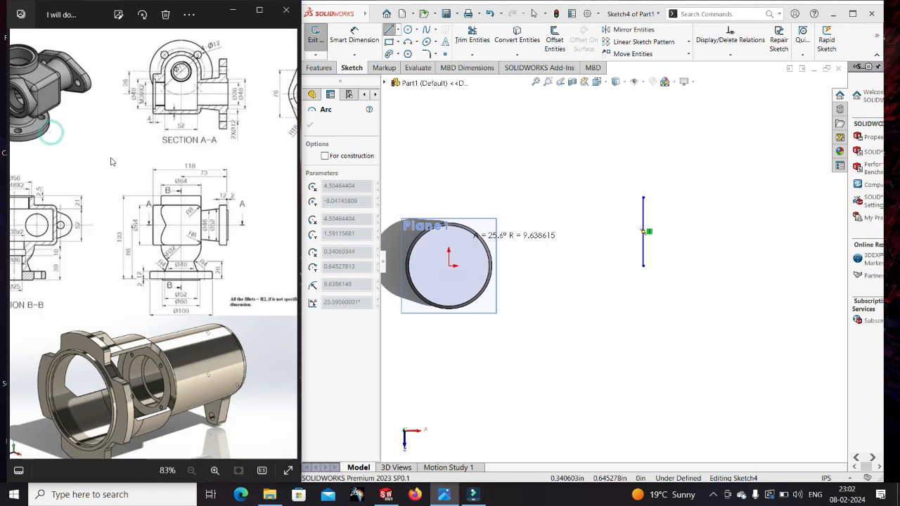
{"action": "left_click", "coordinate": [284, 250]}
{"action": "scroll", "coordinate": [142, 241], "scroll_direction": "up", "scroll_amount": 5}
{"action": "mouse_move", "coordinate": [74, 199]}
{"action": "left_mouse_down"}
{"action": "mouse_move", "coordinate": [182, 247]}
{"action": "mouse_move", "coordinate": [256, 259]}
{"action": "left_mouse_up"}
{"action": "mouse_move", "coordinate": [125, 233]}
{"action": "left_mouse_down"}
{"action": "mouse_move", "coordinate": [105, 241]}
{"action": "mouse_move", "coordinate": [146, 251]}
{"action": "left_mouse_up"}
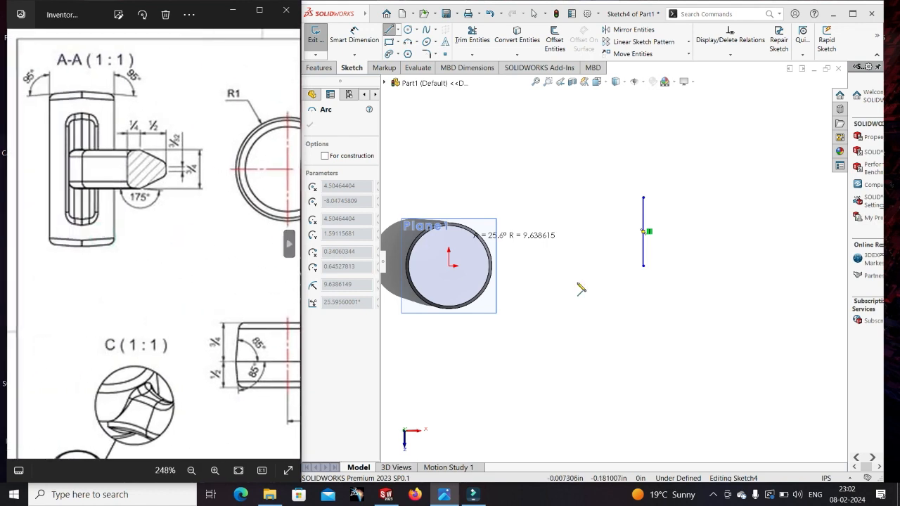
{"action": "scroll", "coordinate": [59, 220], "scroll_direction": "down", "scroll_amount": 5}
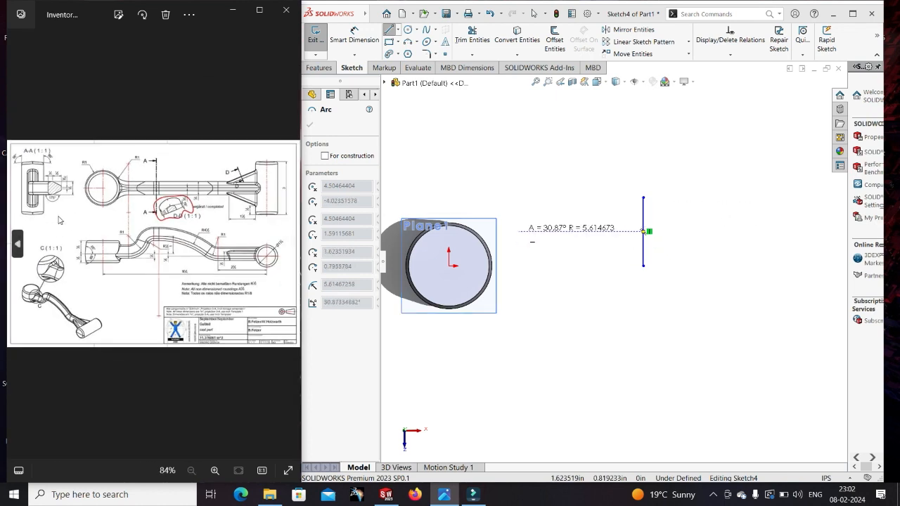
{"action": "left_click_drag", "start_coordinate": [59, 217], "coordinate": [227, 240]}
{"action": "left_click", "coordinate": [286, 246]}
{"action": "scroll", "coordinate": [116, 214], "scroll_direction": "up", "scroll_amount": 3}
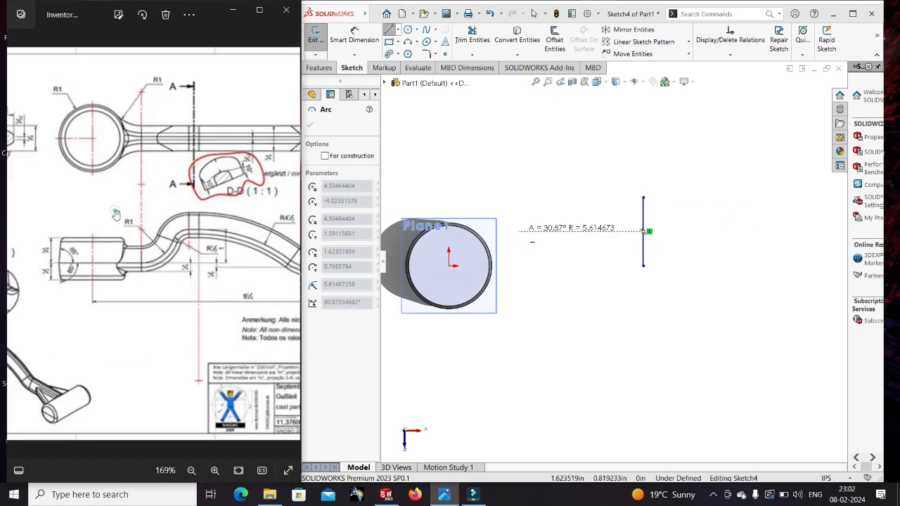
{"action": "left_click_drag", "start_coordinate": [82, 187], "coordinate": [177, 237]}
{"action": "left_click_drag", "start_coordinate": [138, 202], "coordinate": [161, 210]}
{"action": "scroll", "coordinate": [668, 214], "scroll_direction": "down", "scroll_amount": 3}
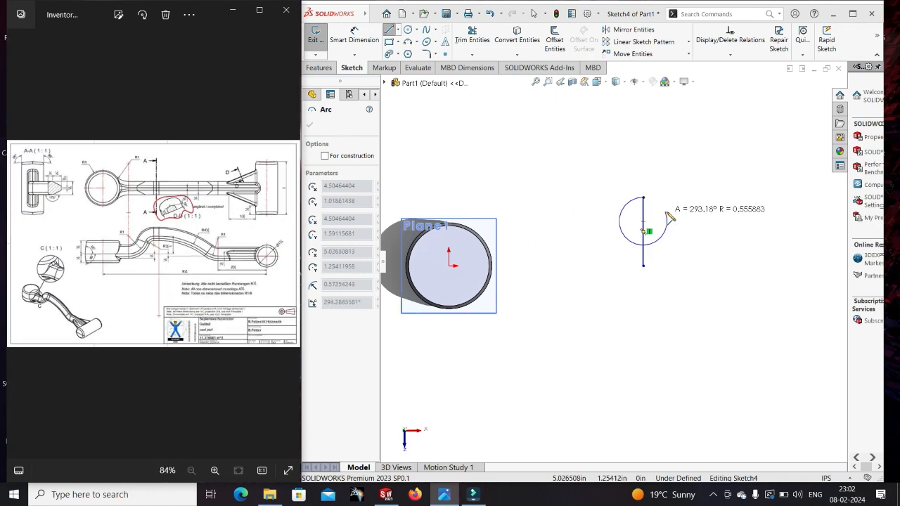
{"action": "left_click", "coordinate": [663, 210]}
{"action": "key", "text": "Escape"}
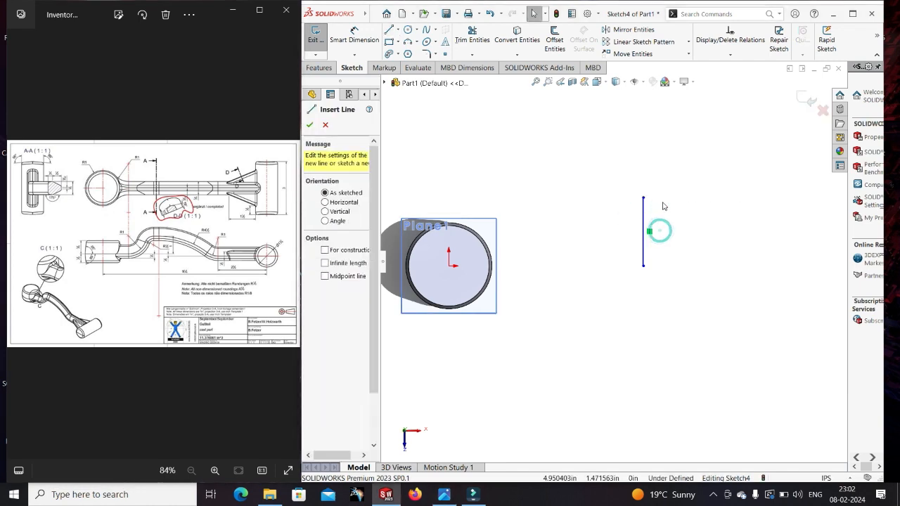
Step: From the vertical line's upper end, draw a slightly downward-sloping line about 0.83 in long and a vertical line about 1.5 in down
{"action": "left_click", "coordinate": [389, 30]}
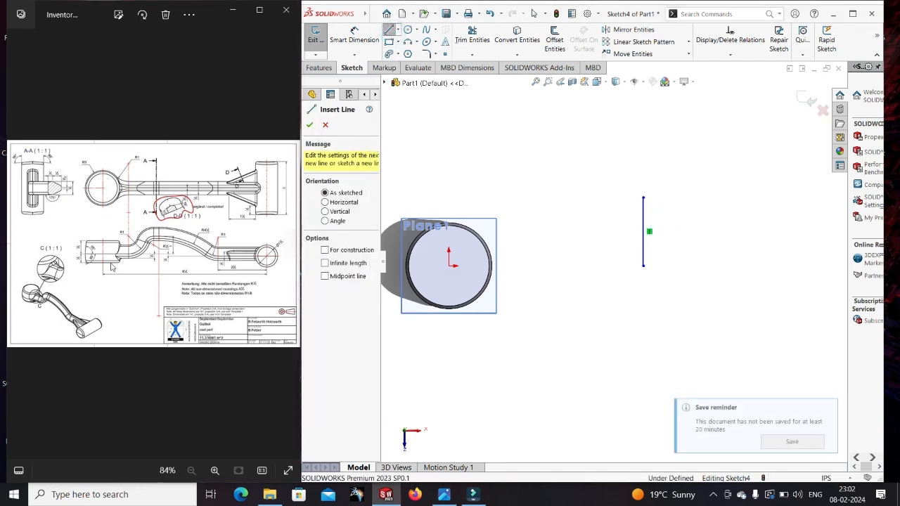
{"action": "left_click", "coordinate": [126, 262]}
{"action": "scroll", "coordinate": [126, 263], "scroll_direction": "up", "scroll_amount": 3}
{"action": "left_click_drag", "start_coordinate": [125, 263], "coordinate": [251, 262]}
{"action": "left_click", "coordinate": [643, 198]}
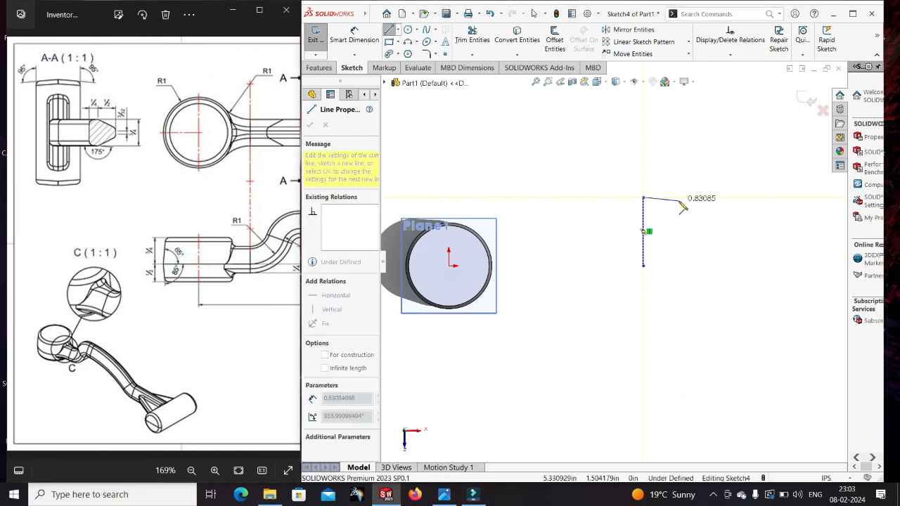
{"action": "left_click", "coordinate": [678, 201]}
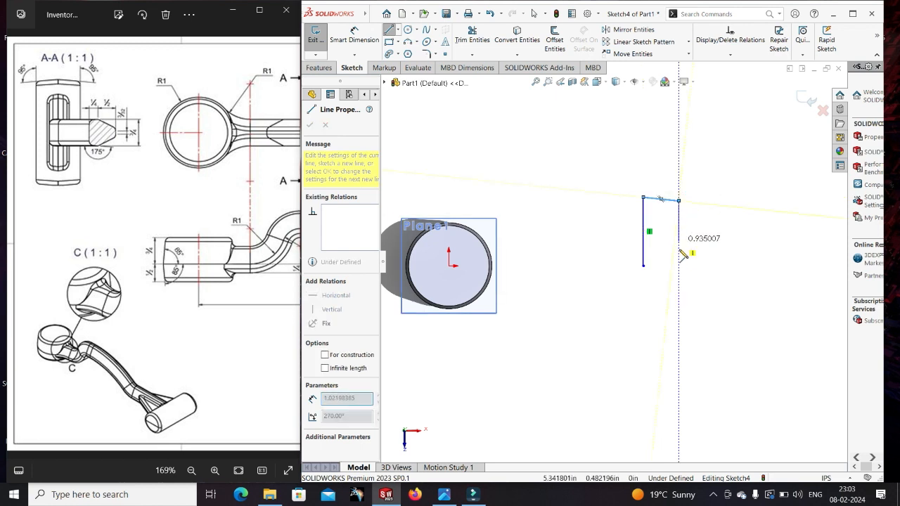
{"action": "left_click", "coordinate": [678, 266]}
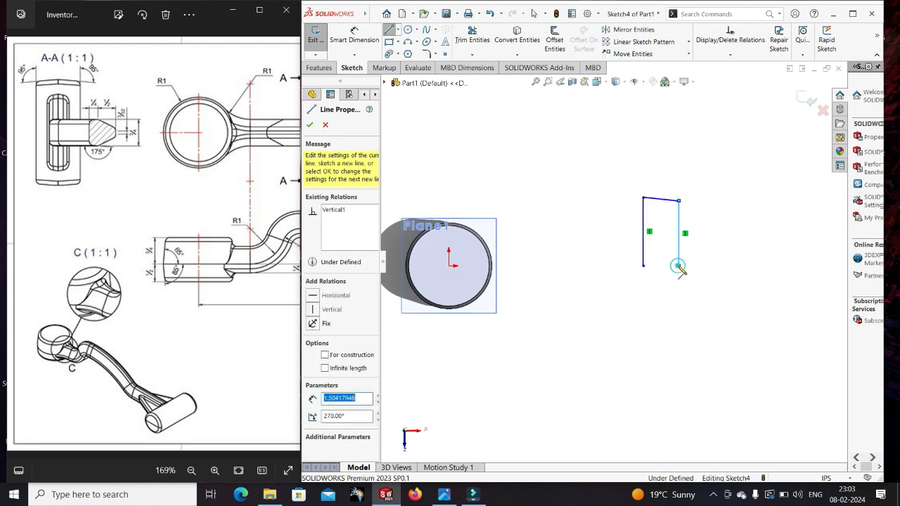
{"action": "key", "text": "Escape"}
Step: Draw an infinite horizontal centerline through the origin and make both vertical lines' lower endpoints coincident with it
{"action": "left_click", "coordinate": [398, 30]}
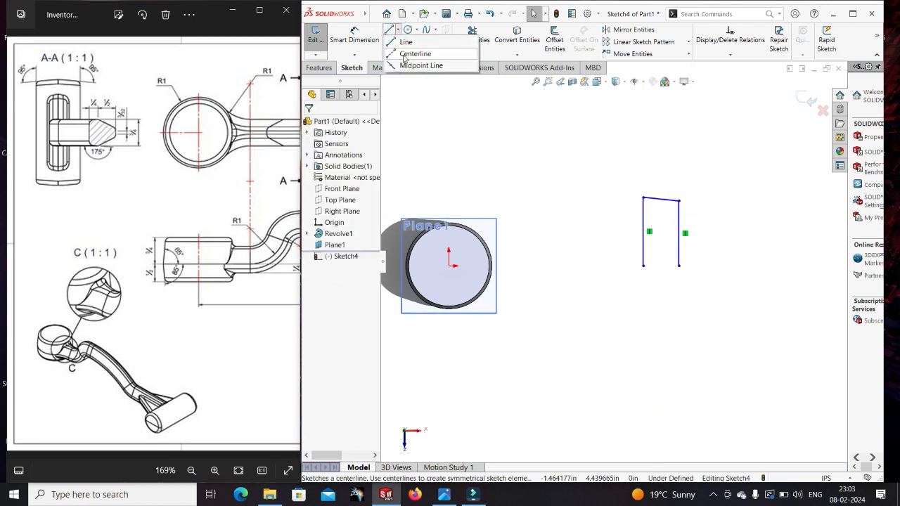
{"action": "left_click", "coordinate": [408, 54]}
{"action": "left_click", "coordinate": [345, 266]}
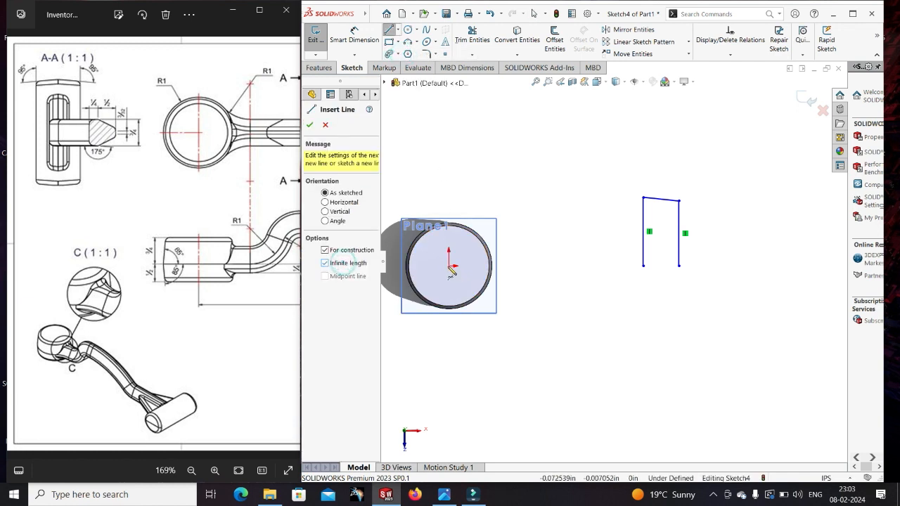
{"action": "left_click", "coordinate": [449, 265]}
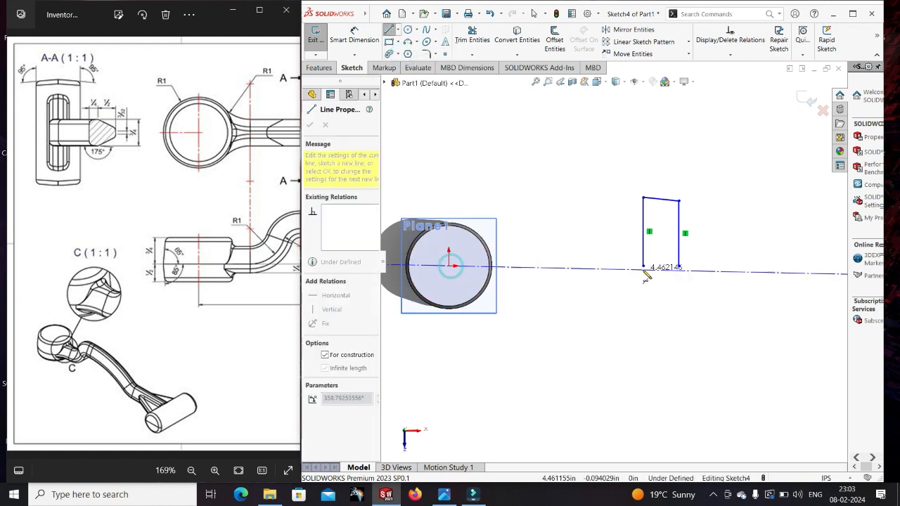
{"action": "left_click", "coordinate": [711, 266]}
{"action": "key", "text": "Escape"}
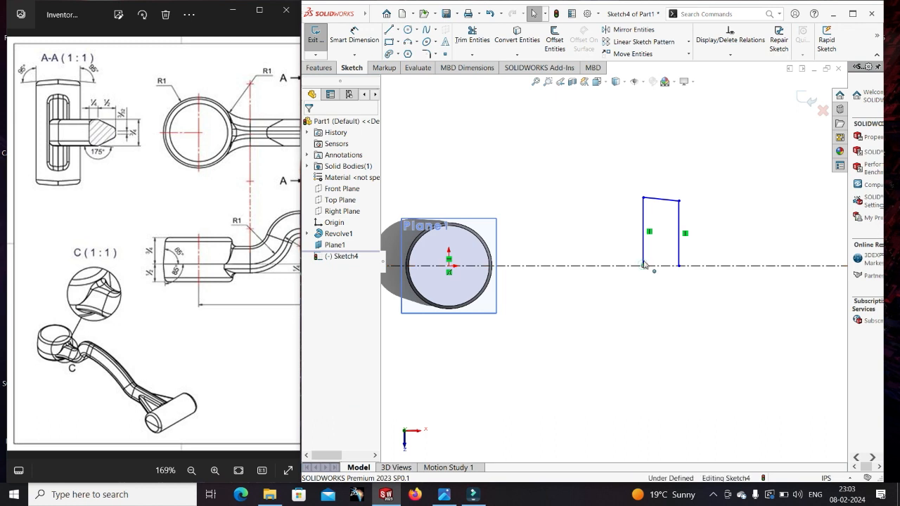
{"action": "left_click", "coordinate": [643, 265]}
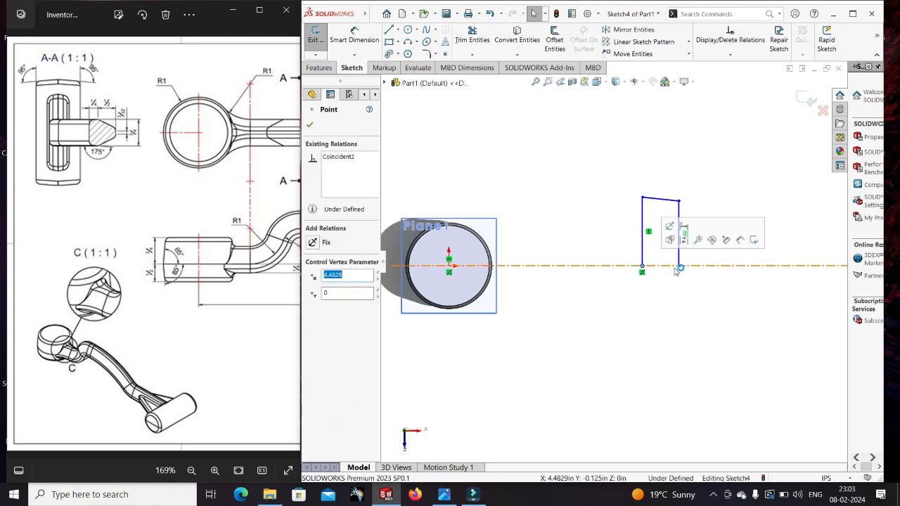
{"action": "left_click_drag", "start_coordinate": [678, 266], "coordinate": [606, 153]}
Step: Mirror the two vertical lines and the sloping line about the horizontal centerline to close the profile
{"action": "left_click", "coordinate": [690, 259]}
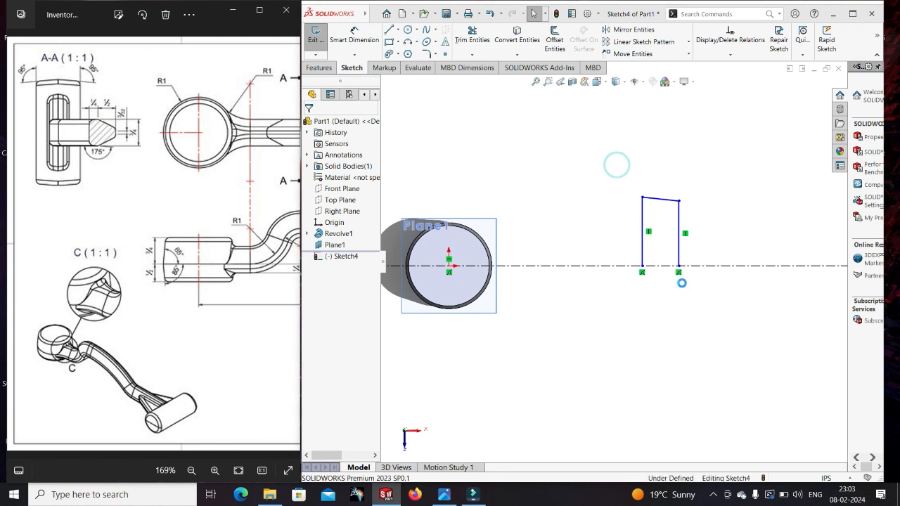
{"action": "left_click", "coordinate": [626, 31]}
{"action": "left_click", "coordinate": [352, 286]}
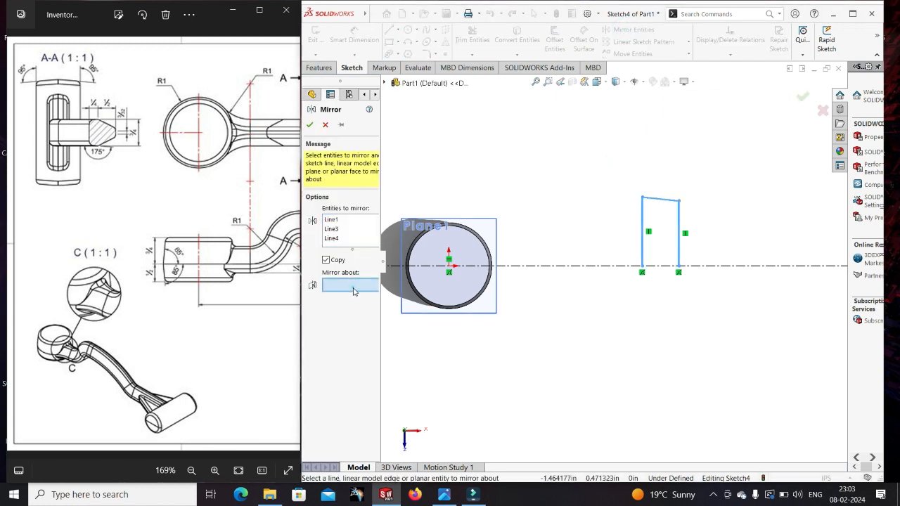
{"action": "left_click", "coordinate": [606, 266]}
{"action": "key", "text": "Return"}
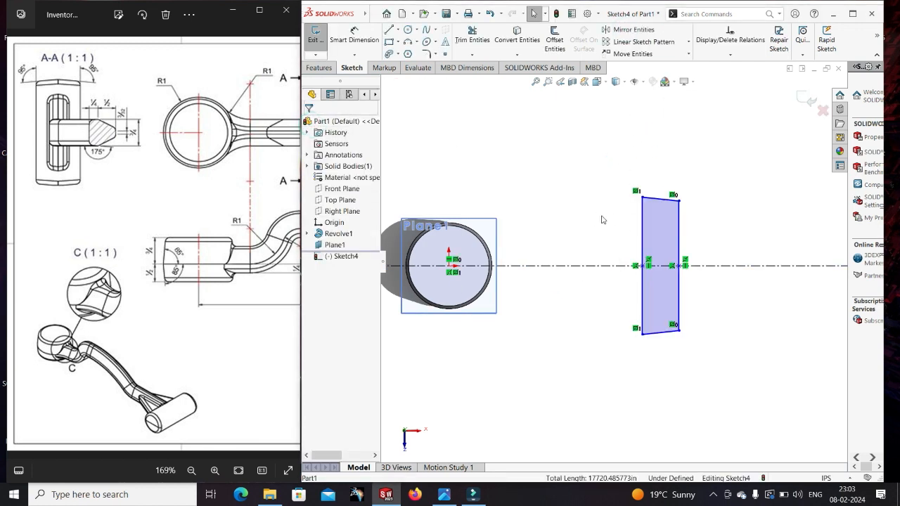
{"action": "left_click", "coordinate": [601, 217]}
Step: Dimension the length of the profile's left vertical line to 3 in, following the reference drawing
{"action": "left_click", "coordinate": [356, 35]}
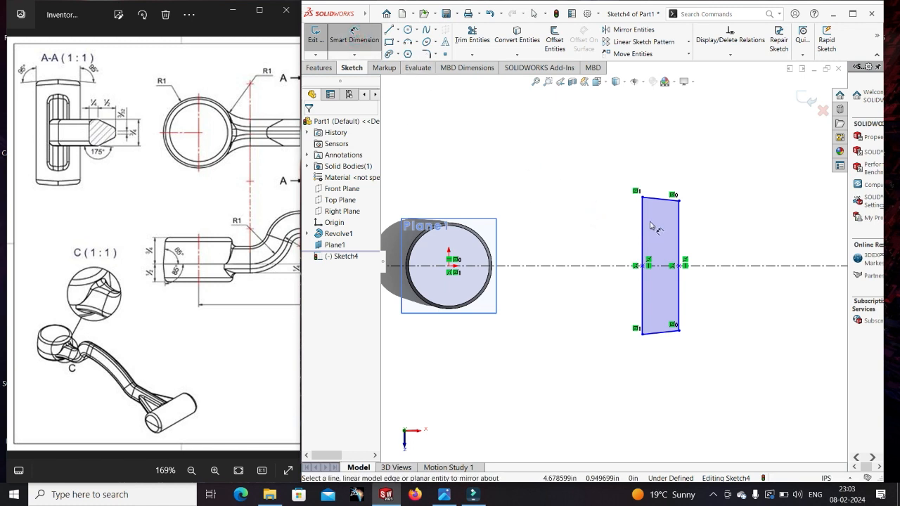
{"action": "mouse_move", "coordinate": [267, 219]}
{"action": "left_mouse_down"}
{"action": "mouse_move", "coordinate": [140, 218]}
{"action": "mouse_move", "coordinate": [211, 215]}
{"action": "mouse_move", "coordinate": [180, 235]}
{"action": "left_mouse_up"}
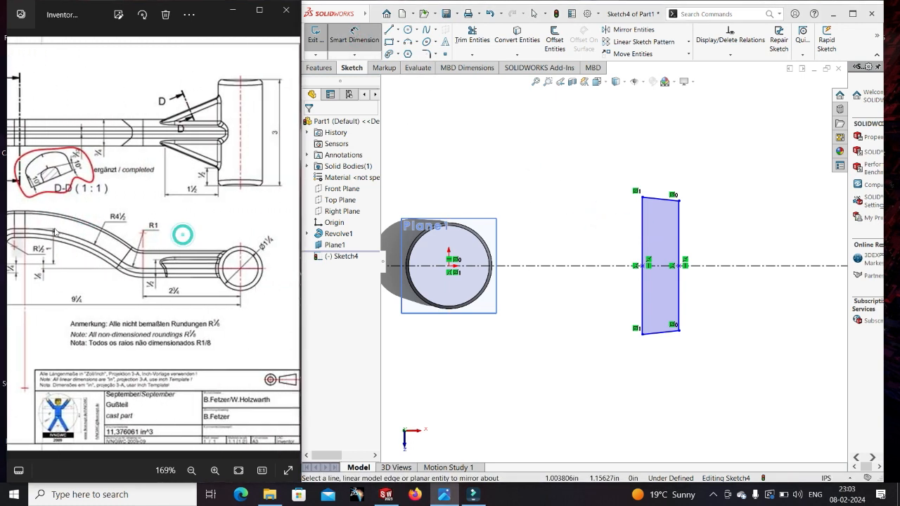
{"action": "left_click", "coordinate": [643, 212]}
{"action": "left_click", "coordinate": [717, 242]}
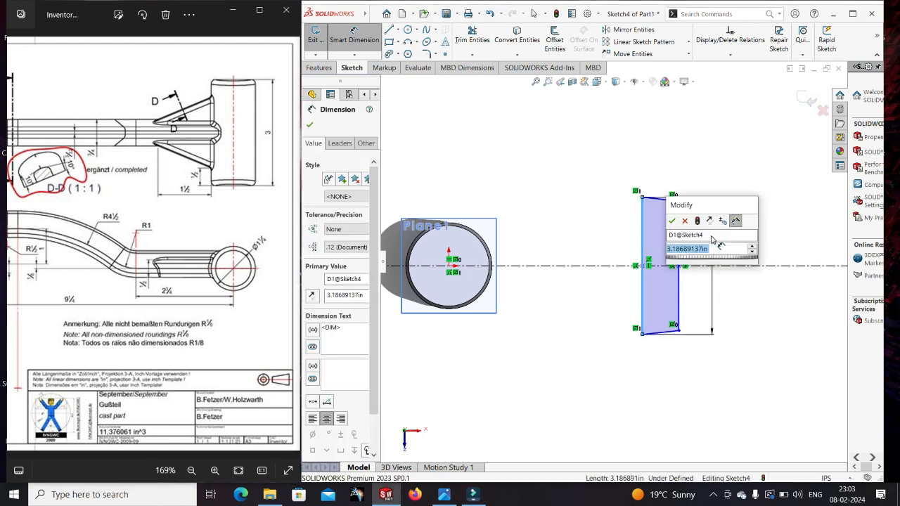
{"action": "type", "text": "3"}
{"action": "key", "text": "Return"}
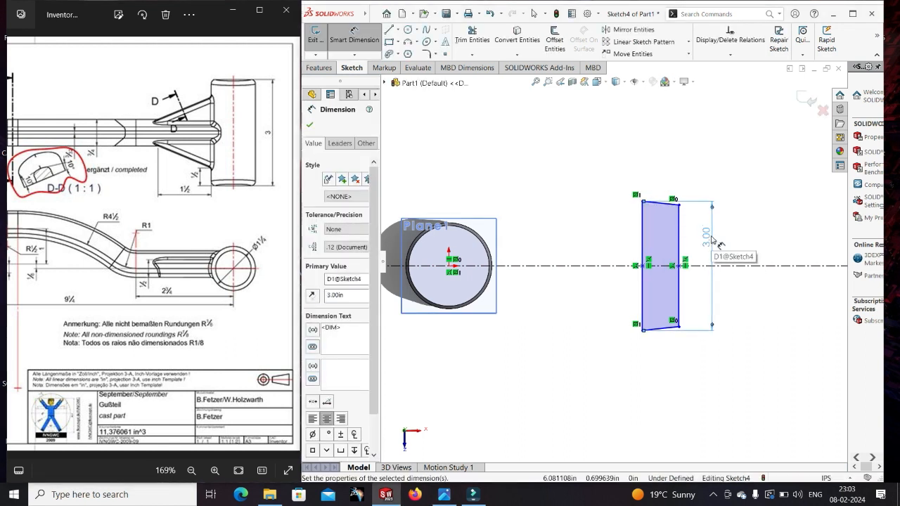
Step: Dimension the horizontal distance between the profile's two vertical lines as 1.25/2 in
{"action": "left_click", "coordinate": [676, 231]}
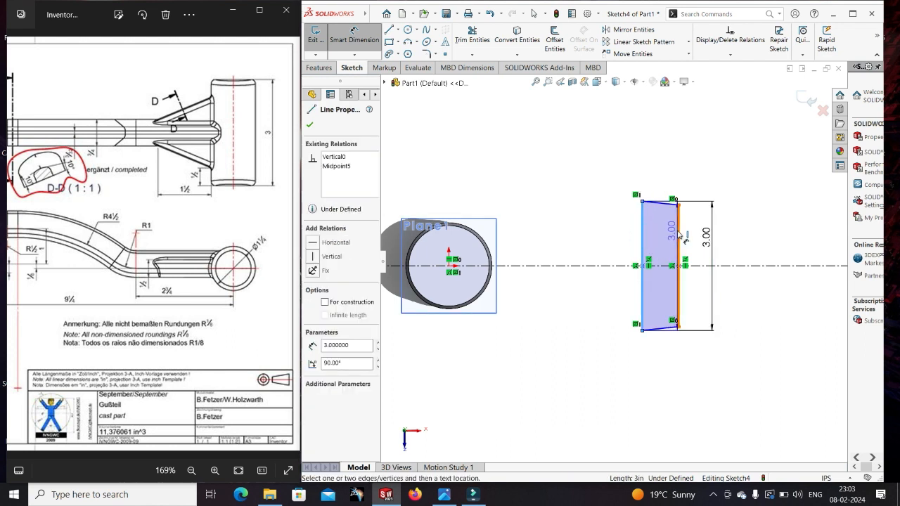
{"action": "left_click", "coordinate": [704, 164]}
{"action": "type", "text": "1.25/2"}
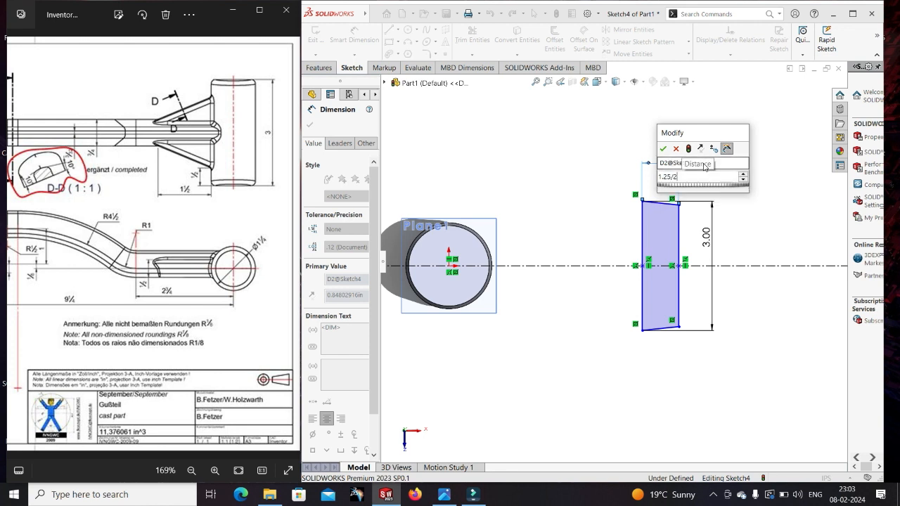
{"action": "key", "text": "Return"}
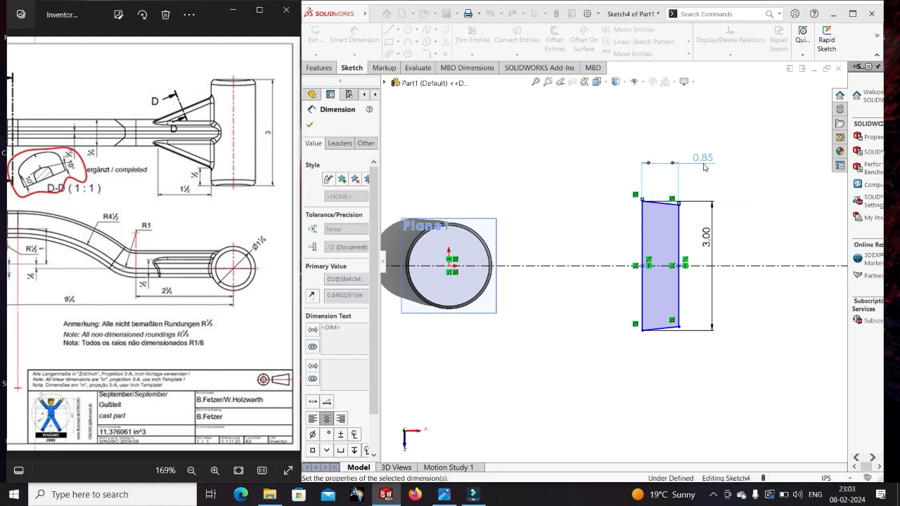
Step: Dimension the distance from the origin to the profile's left vertical line as 9.25 in, dismissing the interrupting license message
{"action": "left_click", "coordinate": [643, 283]}
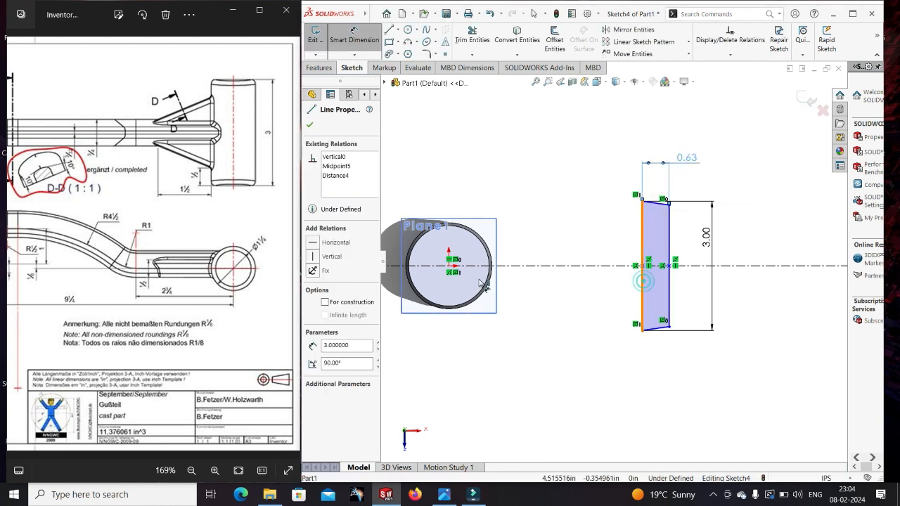
{"action": "left_click", "coordinate": [449, 266]}
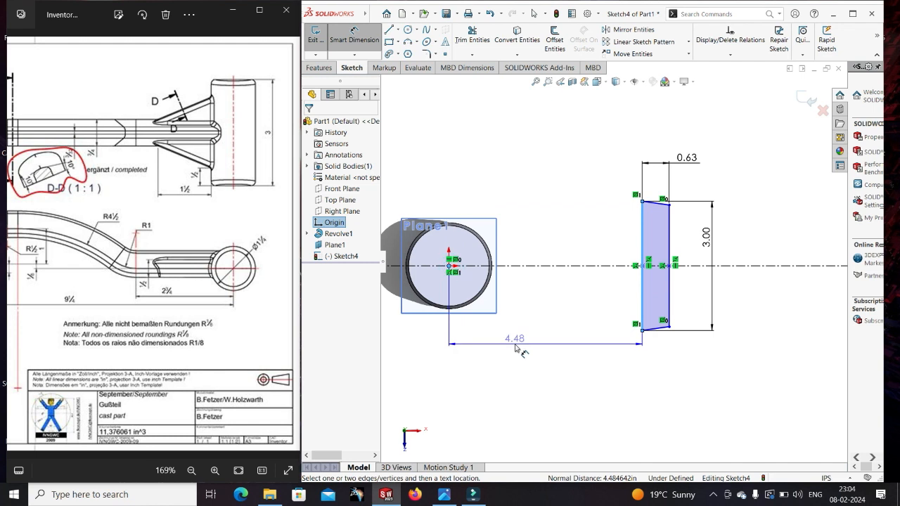
{"action": "left_click", "coordinate": [516, 347]}
{"action": "type", "text": "9"}
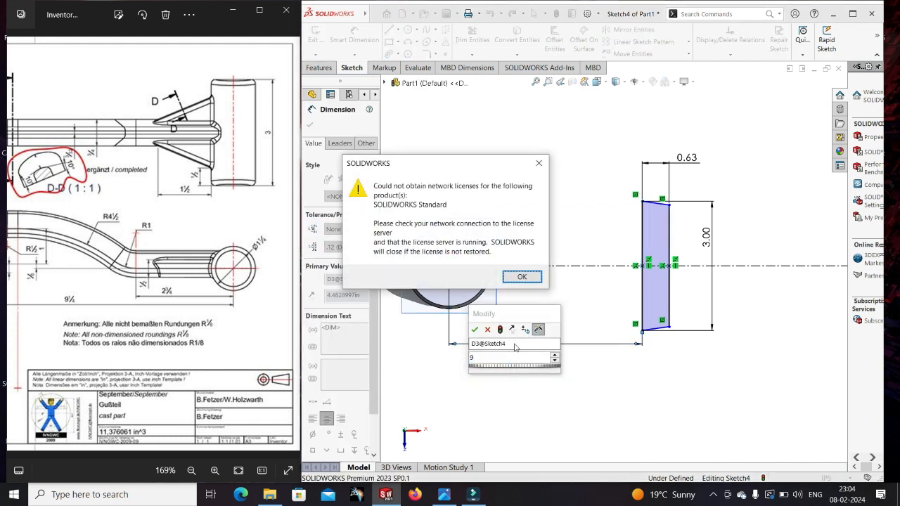
{"action": "left_click", "coordinate": [521, 278]}
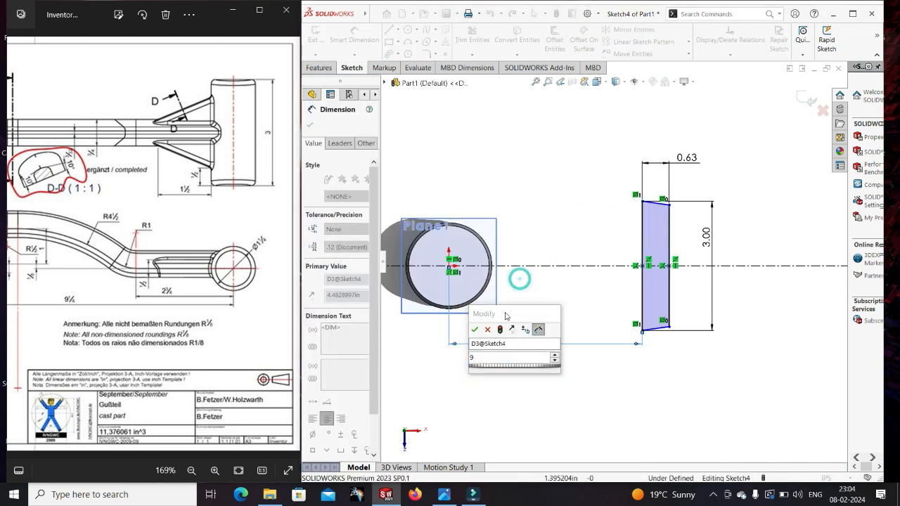
{"action": "left_click", "coordinate": [483, 358]}
{"action": "type", "text": ".25"}
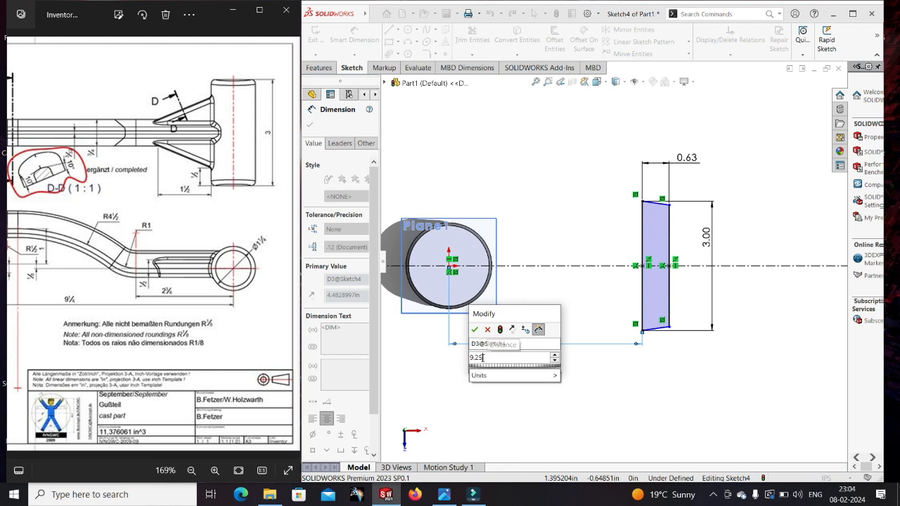
{"action": "key", "text": "Return"}
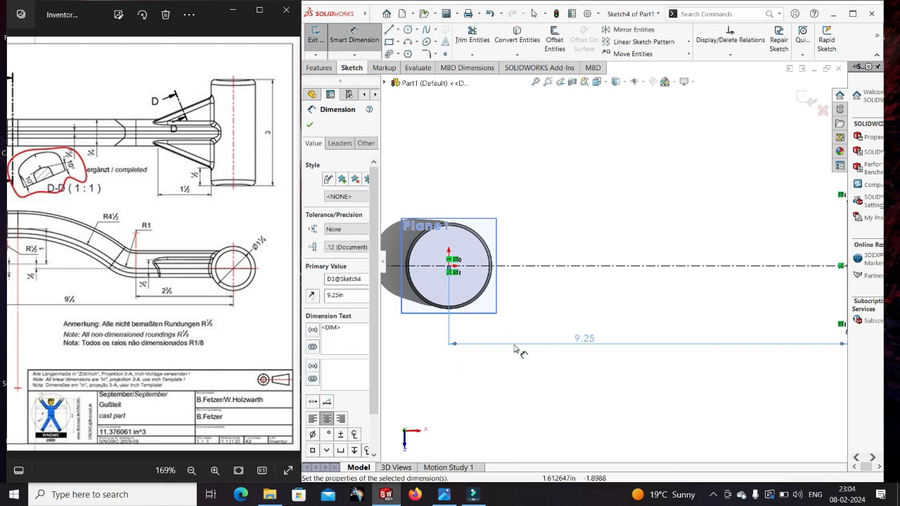
Step: Check the taper angle in section A-A and dimension the angle between the right vertical line and the upper sloping line as 95°
{"action": "key", "text": "f"}
{"action": "scroll", "coordinate": [742, 239], "scroll_direction": "down", "scroll_amount": 5}
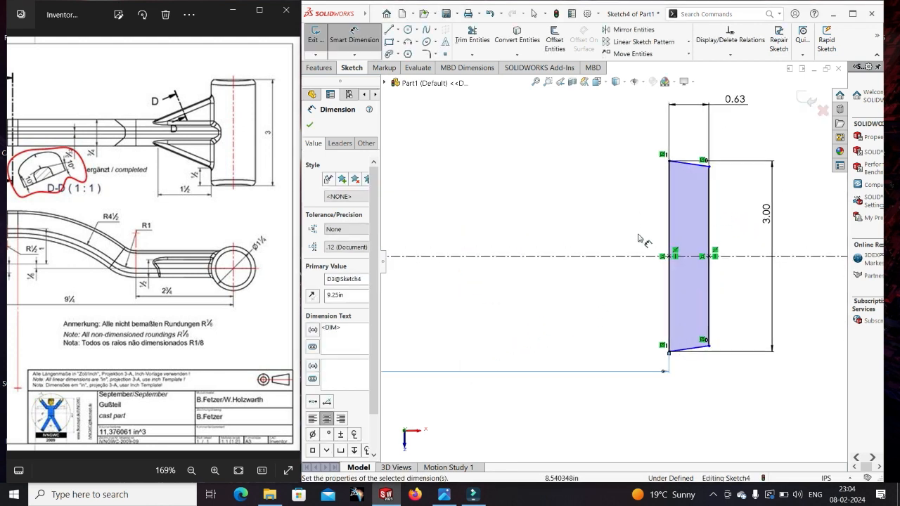
{"action": "left_click_drag", "start_coordinate": [18, 243], "coordinate": [166, 240]}
{"action": "left_click_drag", "start_coordinate": [38, 229], "coordinate": [156, 224]}
{"action": "scroll", "coordinate": [725, 156], "scroll_direction": "down", "scroll_amount": 3}
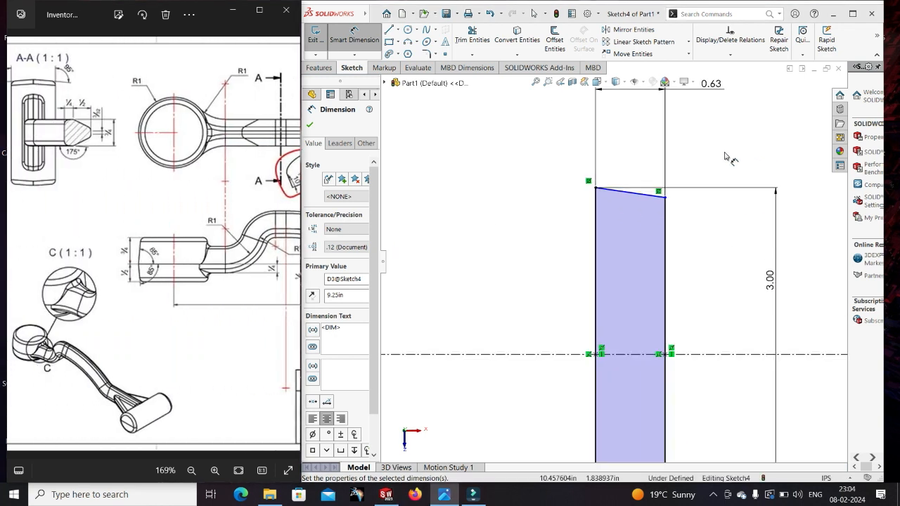
{"action": "left_click", "coordinate": [666, 205]}
{"action": "left_click", "coordinate": [659, 196]}
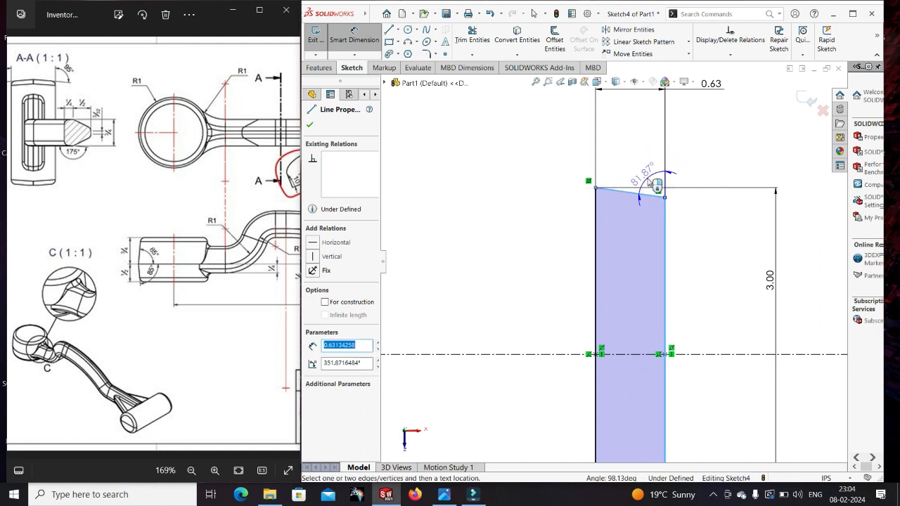
{"action": "left_click", "coordinate": [649, 180]}
{"action": "type", "text": "95"}
{"action": "key", "text": "Return"}
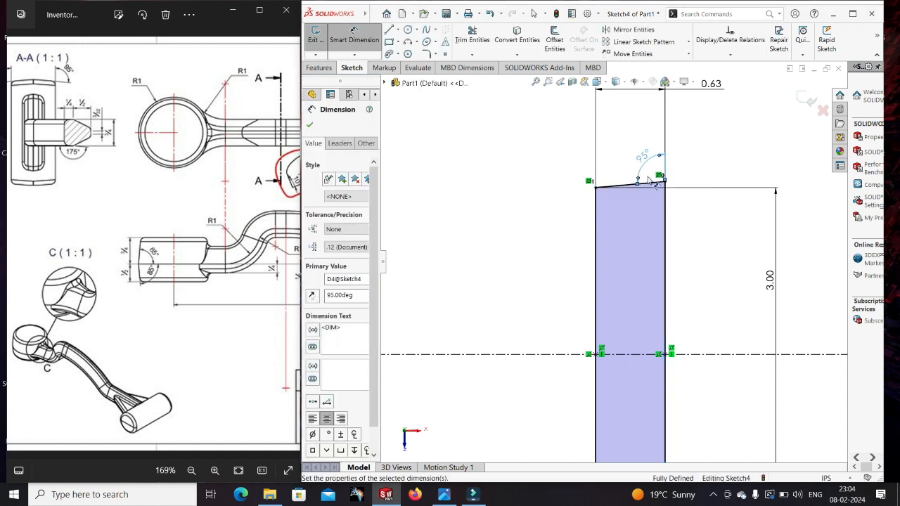
Step: Undo the 95° angle dimension and the last change to the profile's distance from the origin
{"action": "key", "text": "Escape"}
{"action": "key", "text": "ctrl+z"}
{"action": "key", "text": "ctrl+z"}
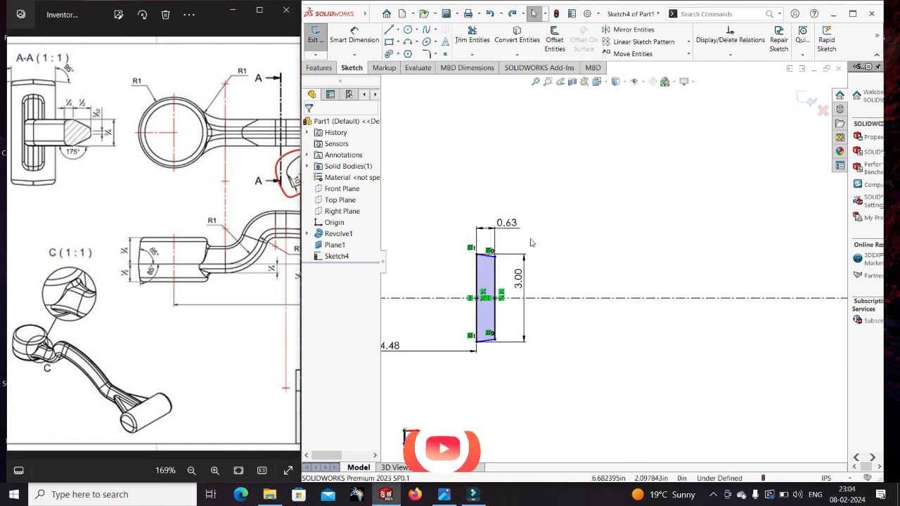
Step: Set the distance between the origin and the profile's left vertical line to 9.25 in again
{"action": "double_click", "coordinate": [391, 344]}
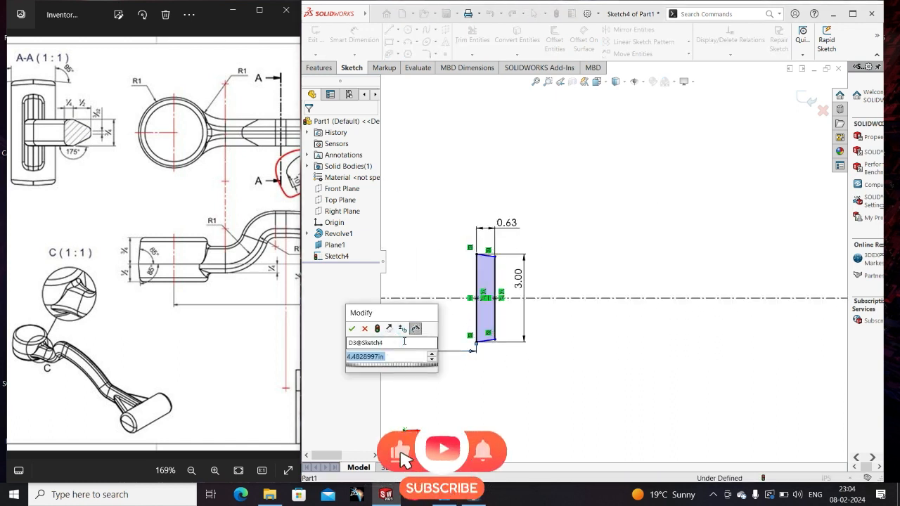
{"action": "type", "text": "9.25"}
{"action": "key", "text": "Return"}
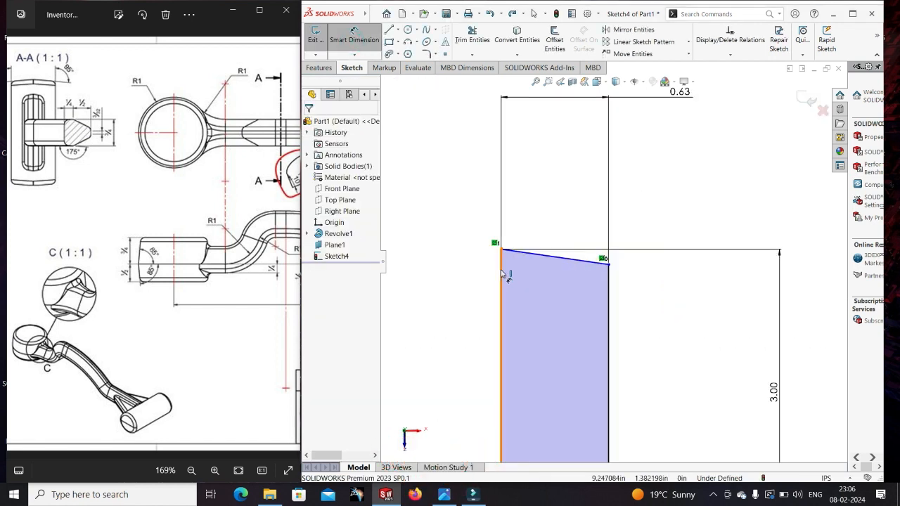
Step: Dimension the angle between the left vertical line's upward extension and the upper sloping line as 95°
{"action": "left_click", "coordinate": [500, 269]}
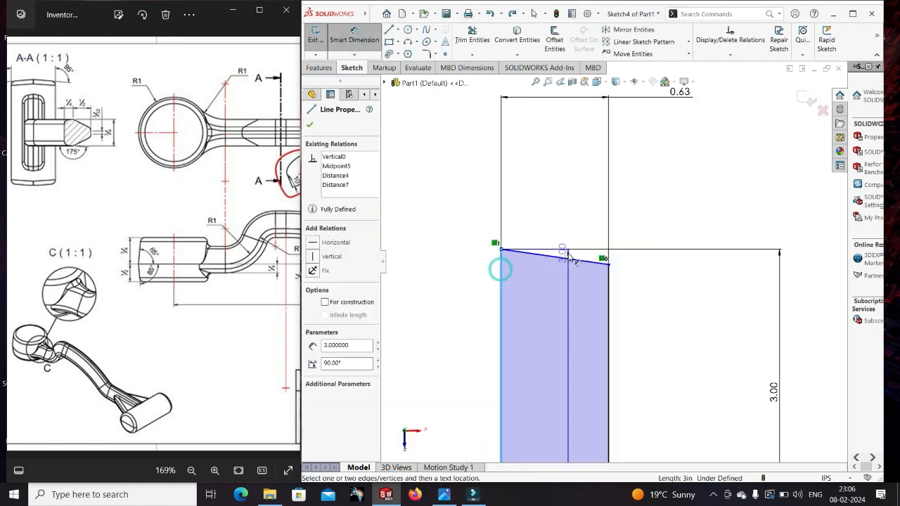
{"action": "left_click", "coordinate": [568, 255]}
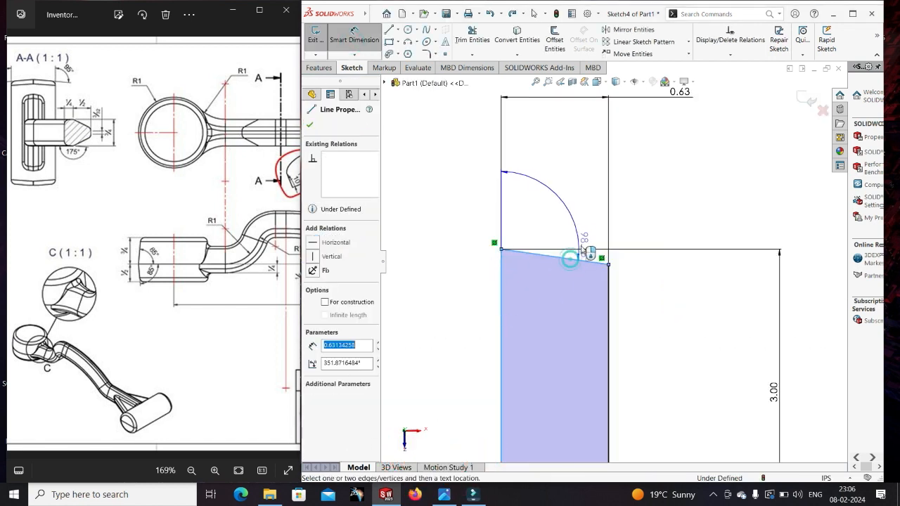
{"action": "left_click", "coordinate": [583, 200]}
{"action": "type", "text": "95"}
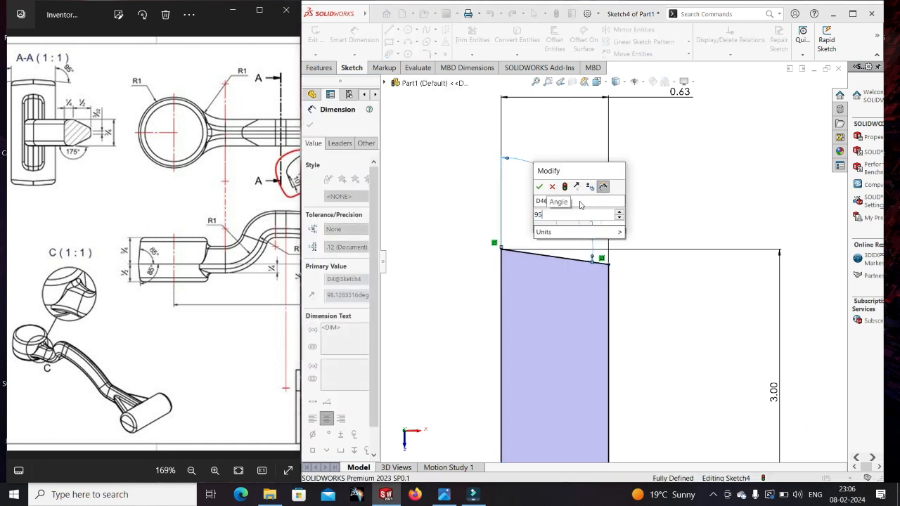
{"action": "key", "text": "Return"}
Step: Finish the sketch and revolve the profile 360° about its left vertical line as a merged boss
{"action": "scroll", "coordinate": [635, 246], "scroll_direction": "up", "scroll_amount": 5}
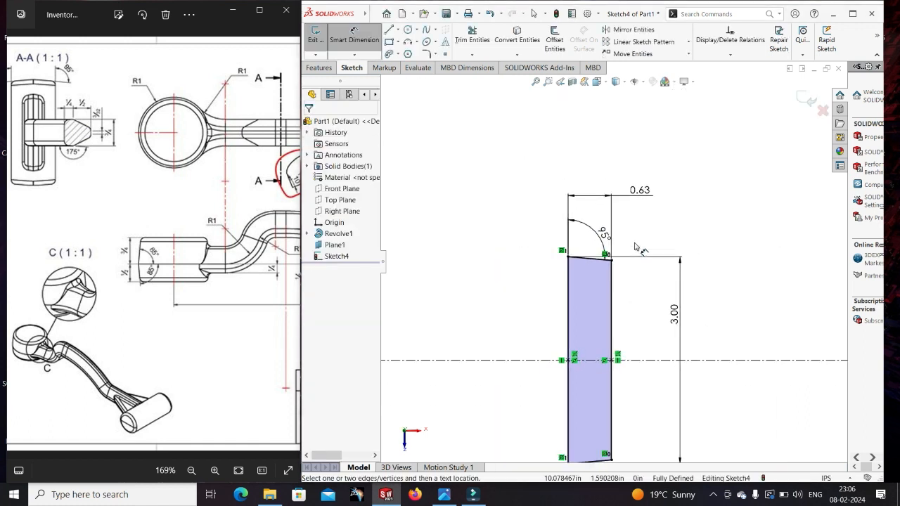
{"action": "scroll", "coordinate": [635, 246], "scroll_direction": "up", "scroll_amount": 4}
{"action": "left_click", "coordinate": [806, 105]}
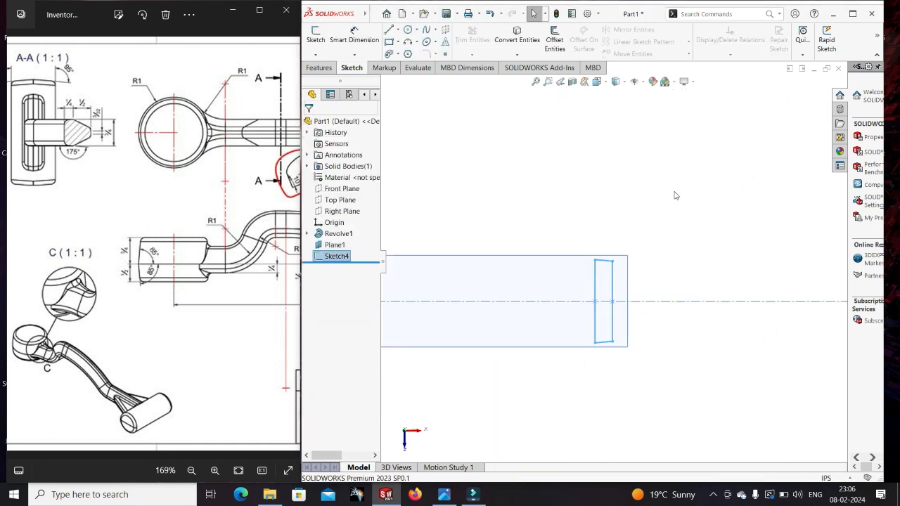
{"action": "left_click", "coordinate": [319, 67]}
{"action": "left_click", "coordinate": [346, 46]}
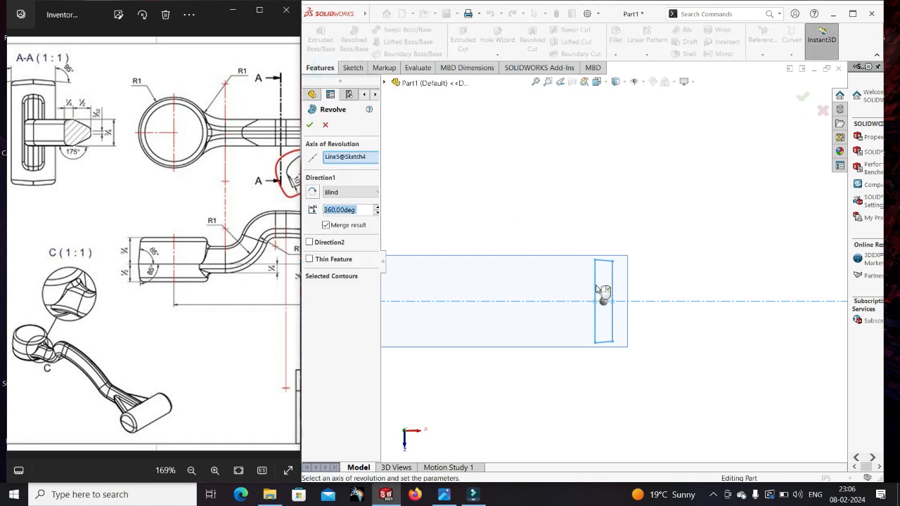
{"action": "left_click", "coordinate": [596, 288]}
{"action": "left_click", "coordinate": [310, 126]}
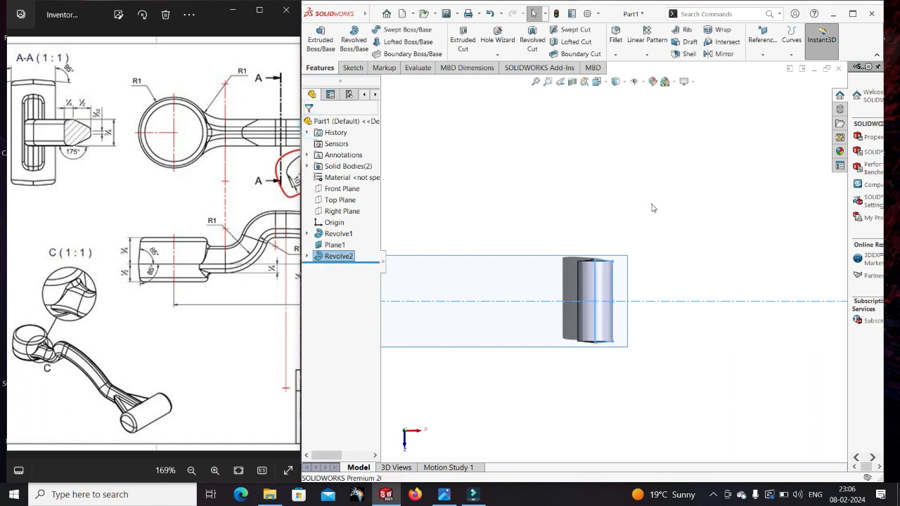
Step: Hide Plane1 and view both revolved bodies at an angle
{"action": "left_click", "coordinate": [335, 244]}
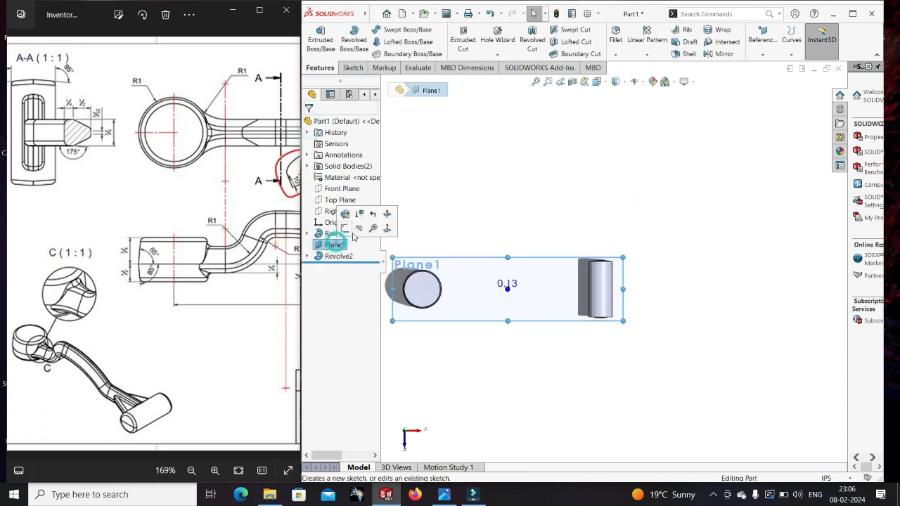
{"action": "left_click", "coordinate": [356, 231]}
{"action": "middle_click_drag", "start_coordinate": [498, 318], "coordinate": [522, 229]}
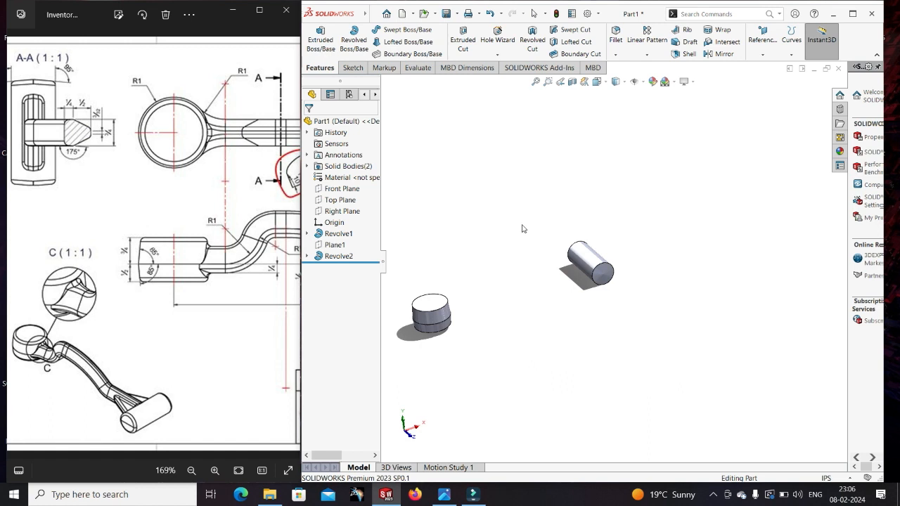
Step: Start a sketch on the Front Plane and draw a horizontal line about 1.85 in long from the origin past the tapered boss
{"action": "left_click", "coordinate": [341, 188]}
{"action": "left_click", "coordinate": [354, 176]}
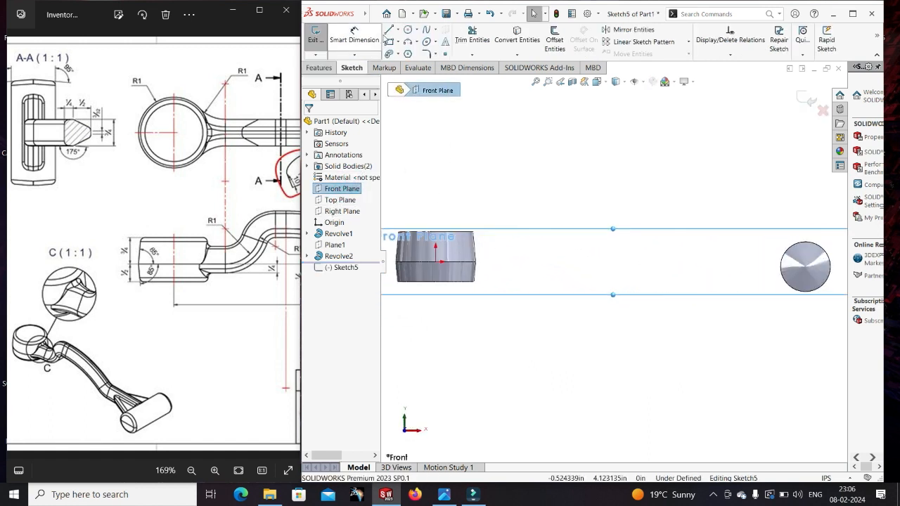
{"action": "left_click", "coordinate": [389, 29]}
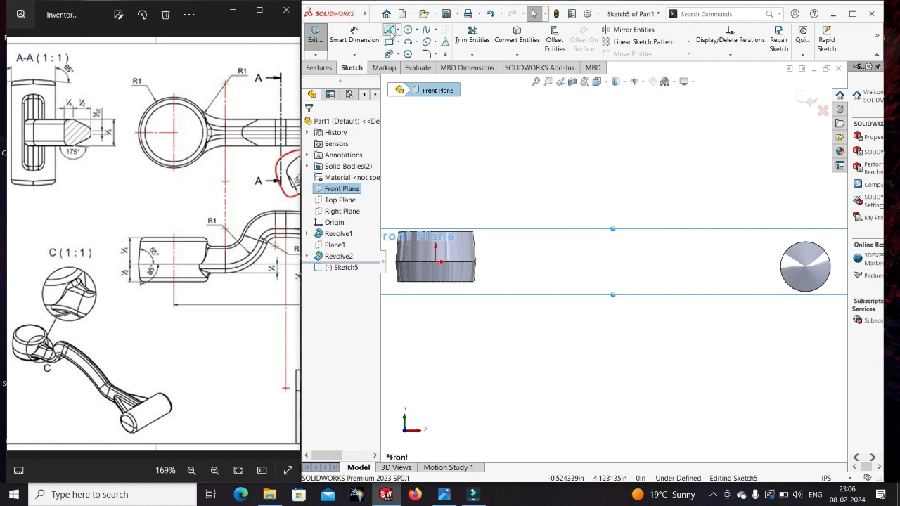
{"action": "left_click", "coordinate": [435, 261]}
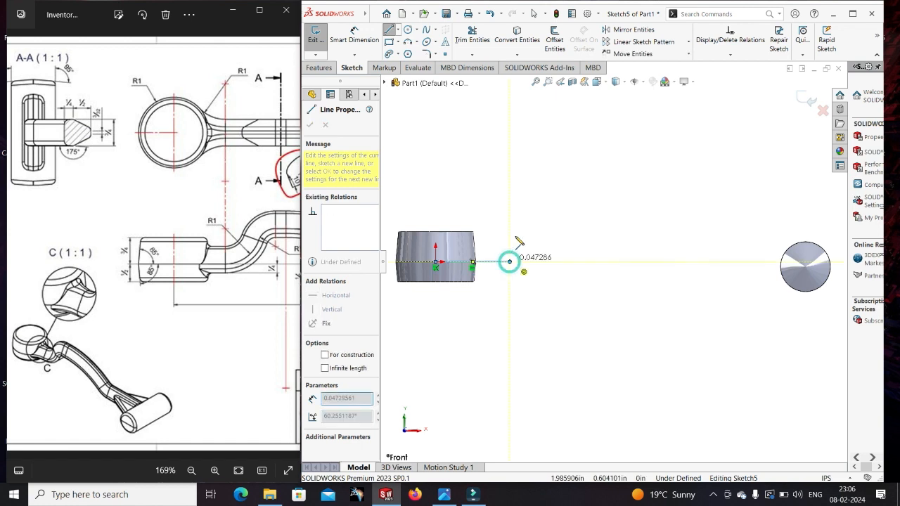
{"action": "left_click", "coordinate": [510, 262]}
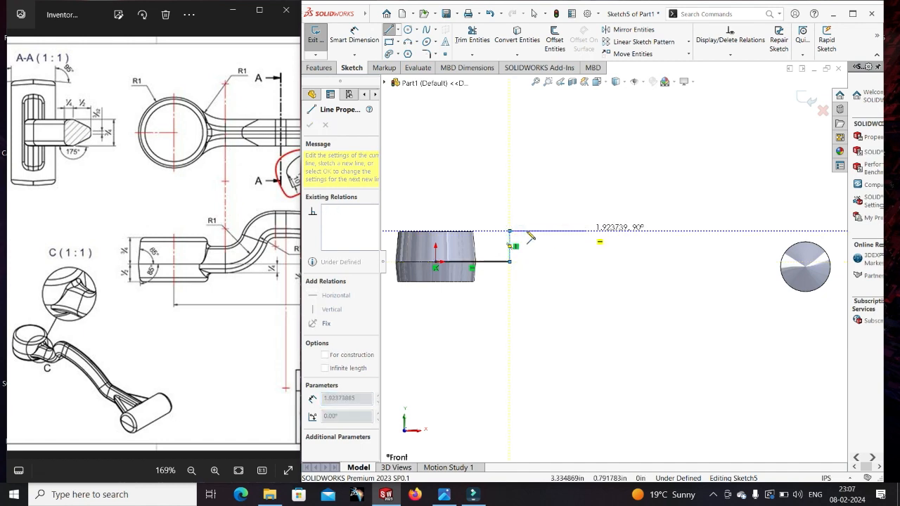
Step: Check the arm's curve in the reference drawing and delete the extra sloping and vertical lines beyond the horizontal line's end
{"action": "left_click_drag", "start_coordinate": [294, 274], "coordinate": [195, 277]}
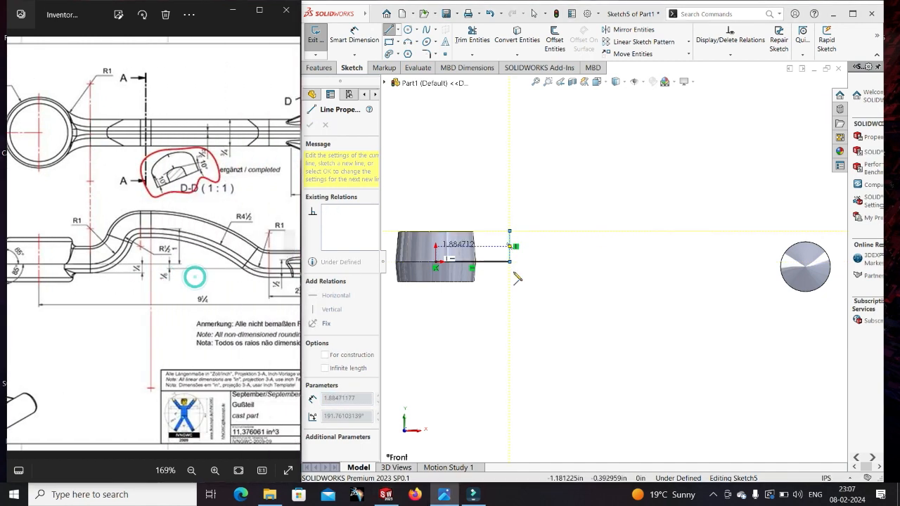
{"action": "scroll", "coordinate": [574, 265], "scroll_direction": "down", "scroll_amount": 5}
{"action": "scroll", "coordinate": [166, 249], "scroll_direction": "up", "scroll_amount": 6}
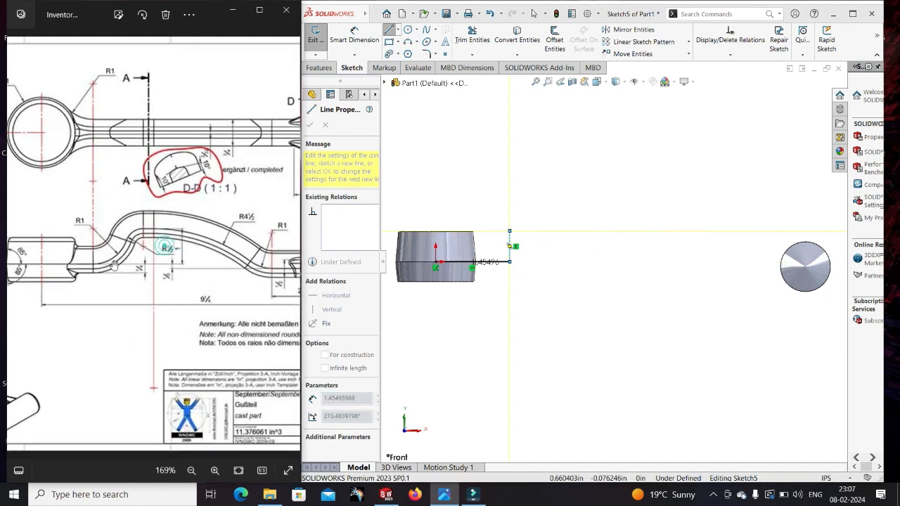
{"action": "key", "text": "Escape"}
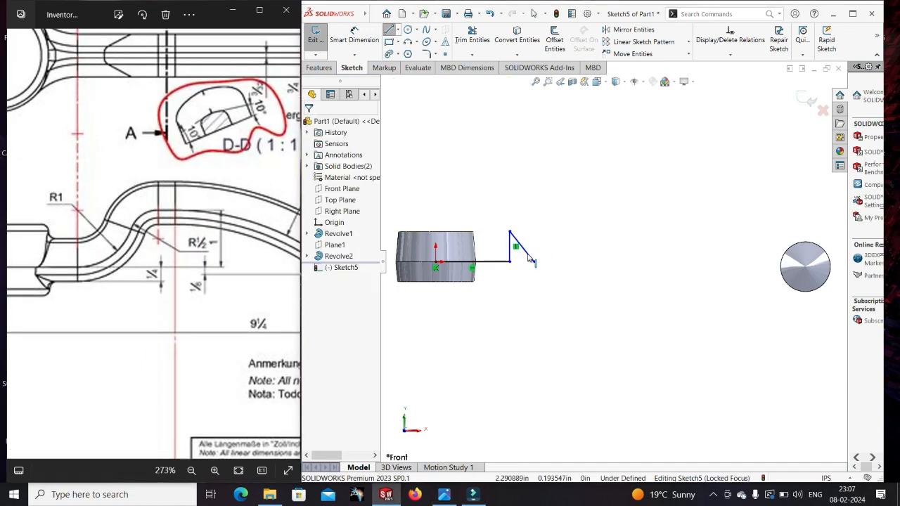
{"action": "left_click", "coordinate": [526, 252]}
{"action": "key", "text": "Delete"}
{"action": "left_click", "coordinate": [511, 253]}
{"action": "key", "text": "Delete"}
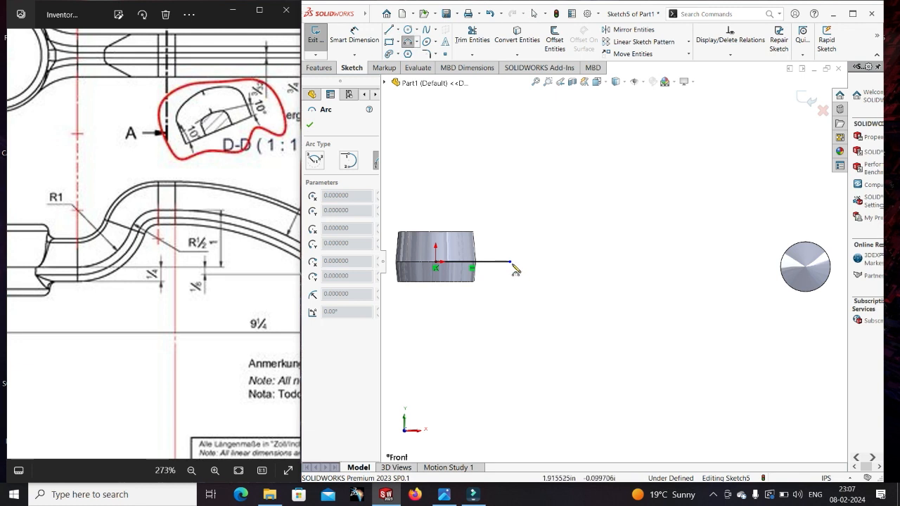
Step: Sketch an S-curve of two three-point arcs from the horizontal line's end, with radii of about 0.76 in and 0.84 in
{"action": "left_click", "coordinate": [511, 262]}
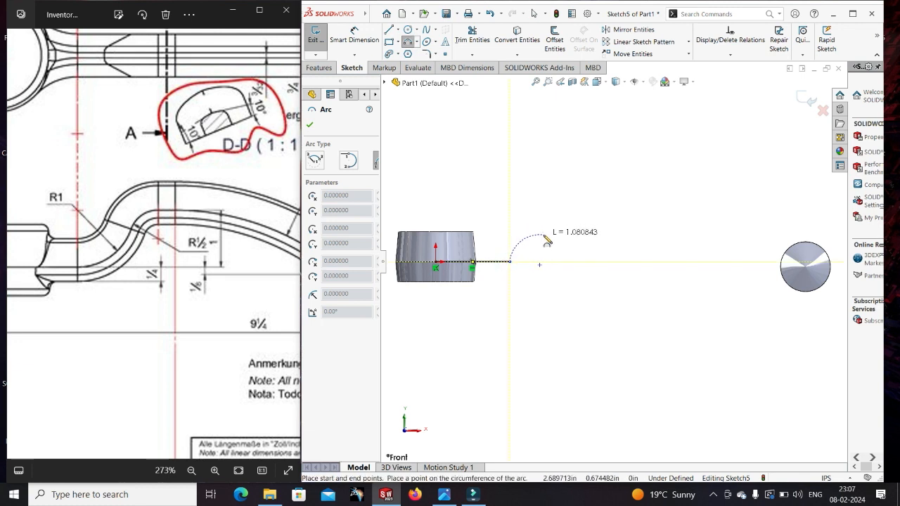
{"action": "left_click", "coordinate": [541, 235]}
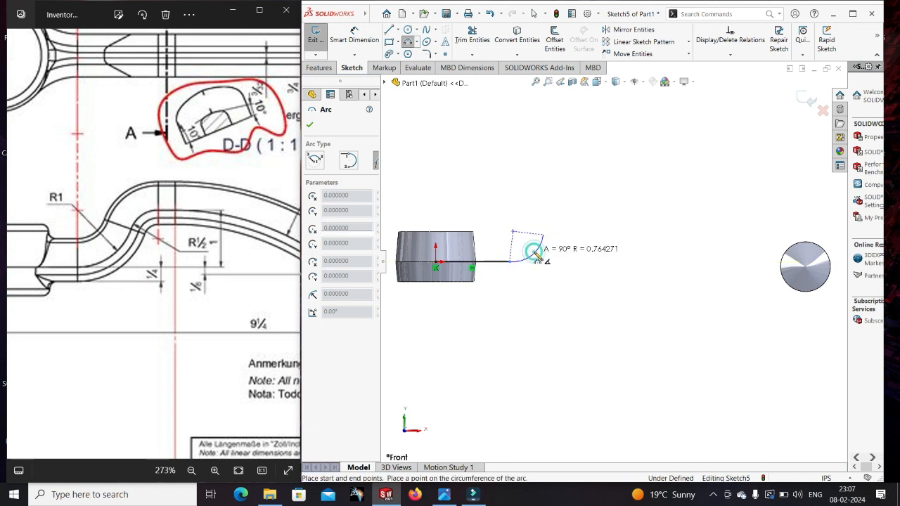
{"action": "left_click", "coordinate": [534, 254]}
{"action": "left_click", "coordinate": [543, 236]}
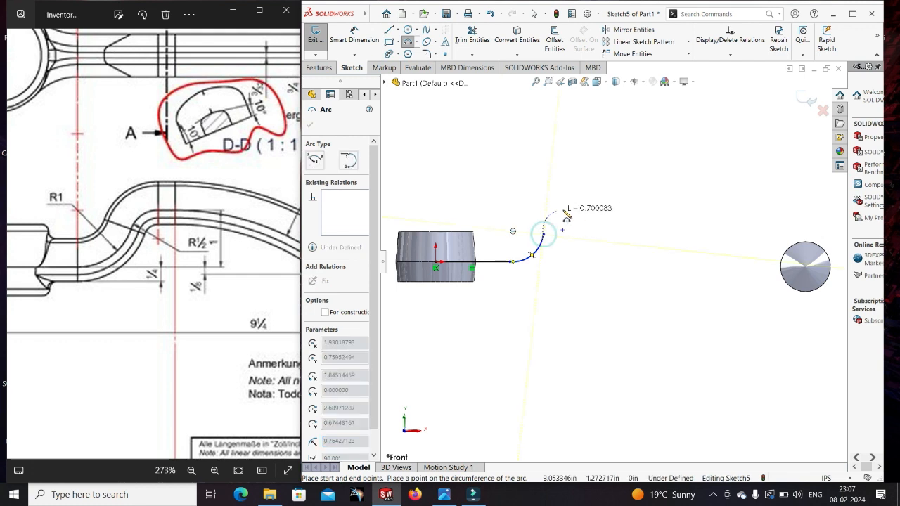
{"action": "left_click", "coordinate": [589, 218]}
{"action": "left_click", "coordinate": [562, 218]}
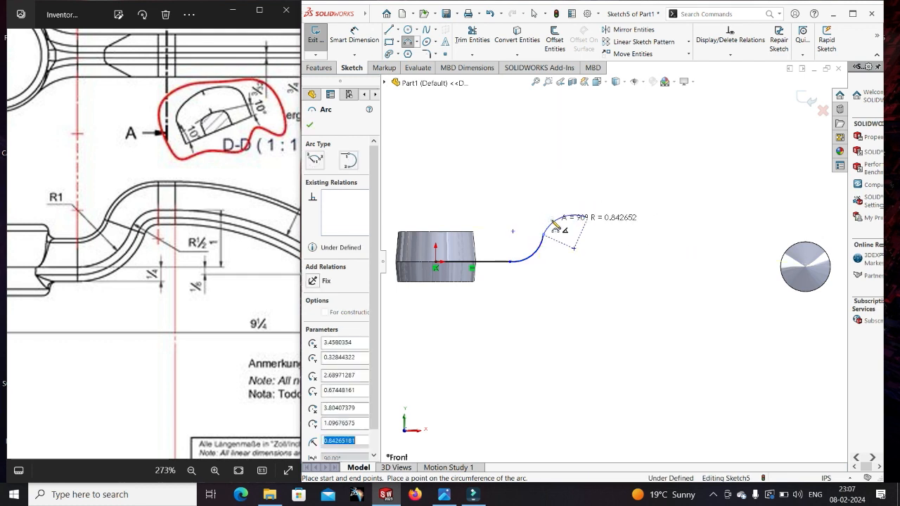
{"action": "key", "text": "Escape"}
Step: Make the first arc tangent to the horizontal line and the second arc tangent to the first
{"action": "left_click", "coordinate": [522, 264]}
{"action": "left_click", "coordinate": [502, 262]}
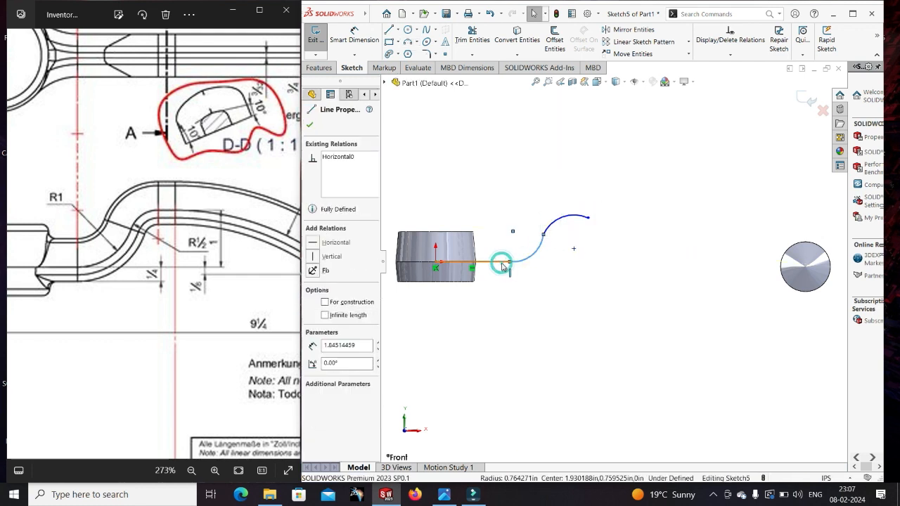
{"action": "left_click", "coordinate": [527, 257], "text": "ctrl"}
{"action": "left_click", "coordinate": [530, 223]}
{"action": "left_click", "coordinate": [529, 202]}
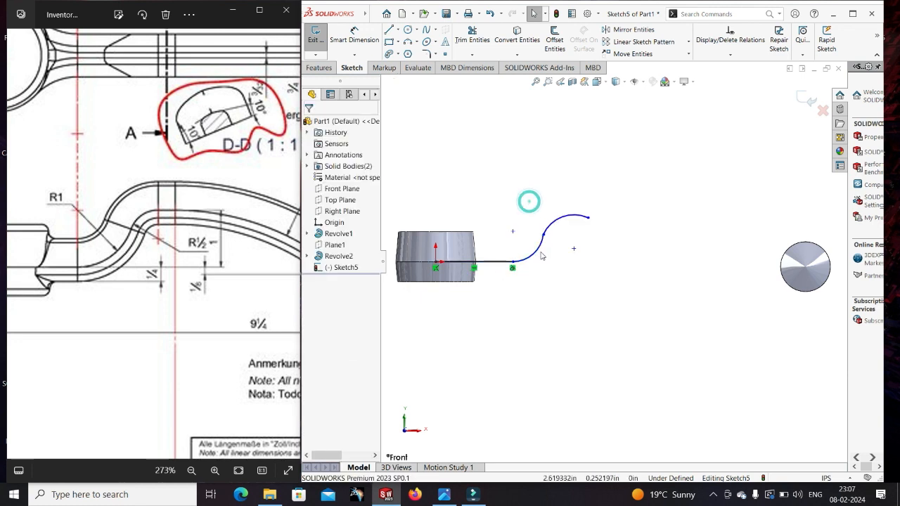
{"action": "left_click", "coordinate": [541, 253]}
{"action": "left_click", "coordinate": [551, 223], "text": "ctrl"}
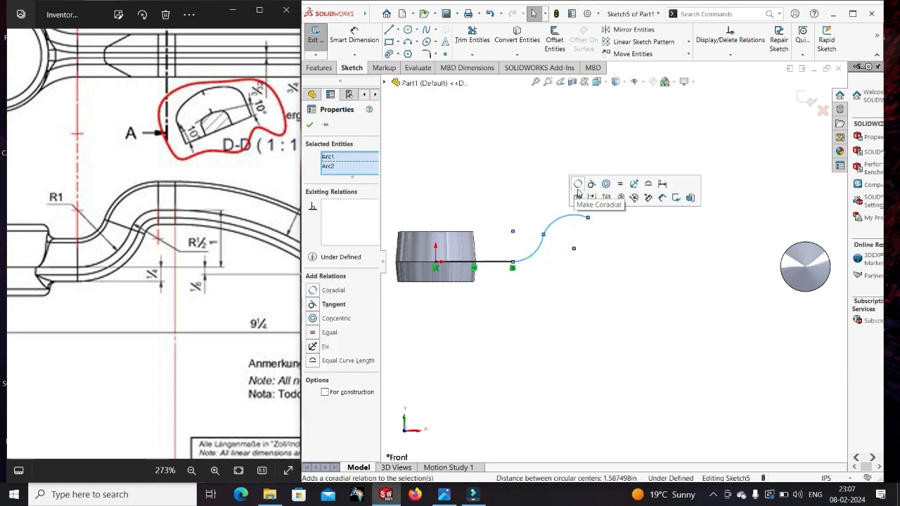
{"action": "left_click", "coordinate": [513, 172]}
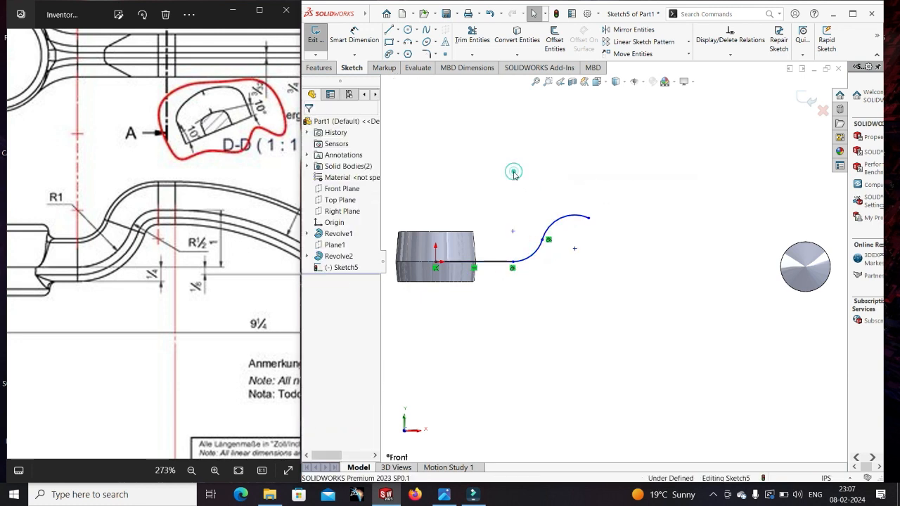
Step: Check the arc radii in the reference drawing and dimension the lower arc's radius as 1 in
{"action": "left_click", "coordinate": [354, 40]}
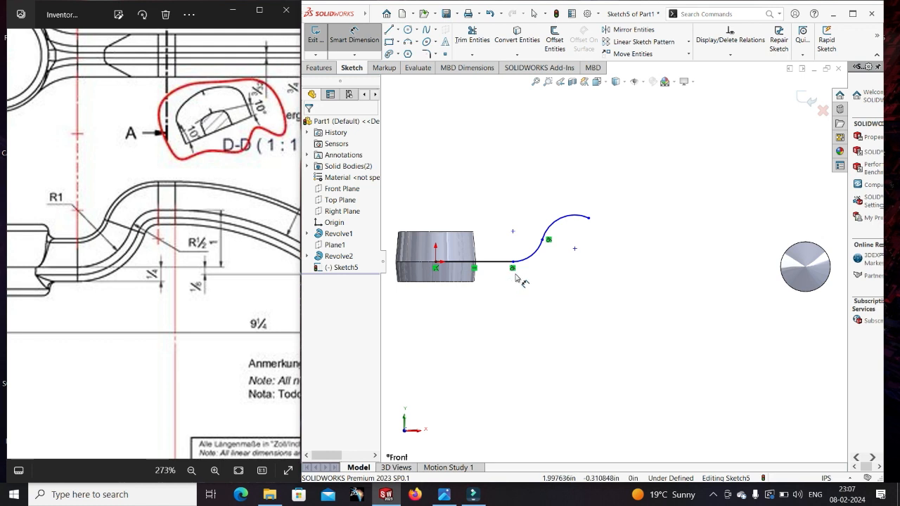
{"action": "mouse_move", "coordinate": [80, 316]}
{"action": "left_mouse_down"}
{"action": "mouse_move", "coordinate": [242, 316]}
{"action": "mouse_move", "coordinate": [119, 314]}
{"action": "left_mouse_up"}
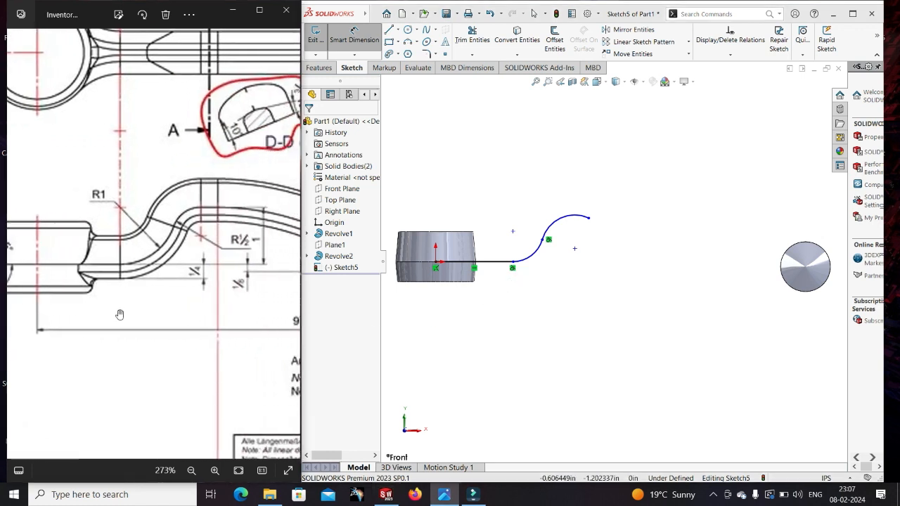
{"action": "left_click", "coordinate": [535, 258]}
{"action": "left_click", "coordinate": [544, 292]}
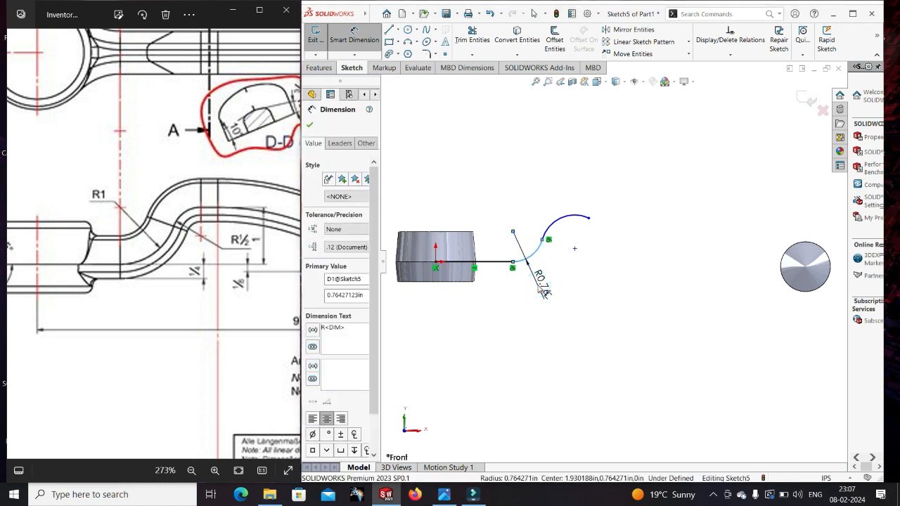
{"action": "type", "text": "1"}
{"action": "key", "text": "Return"}
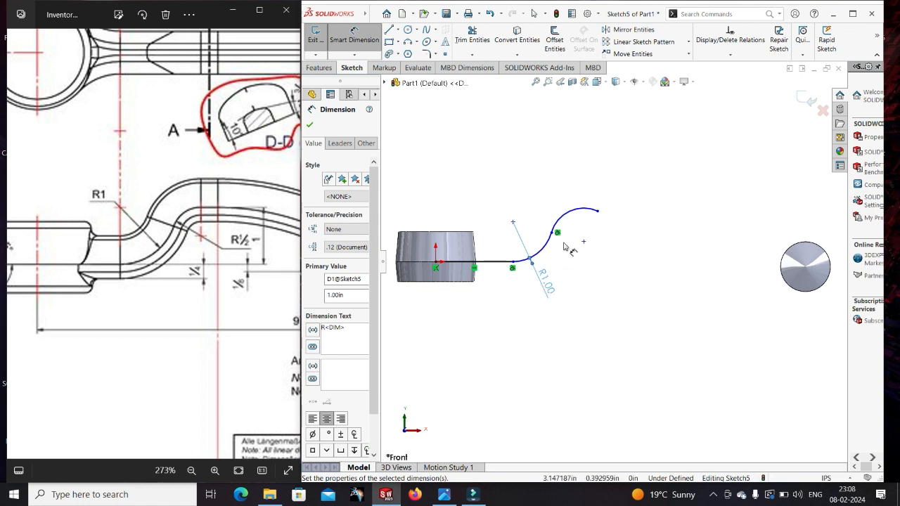
Step: Dimension the upper arc's radius as 0.5 in
{"action": "left_click", "coordinate": [575, 218]}
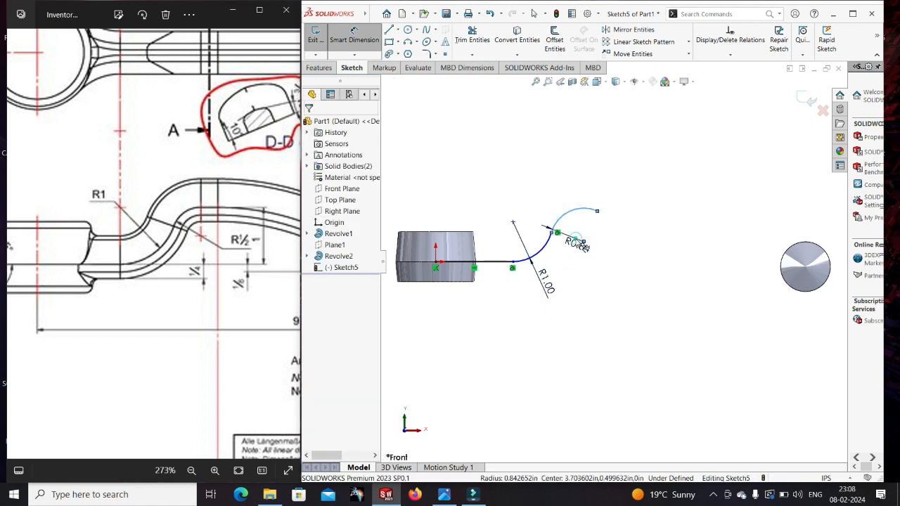
{"action": "left_click", "coordinate": [583, 244]}
{"action": "type", "text": "0.5"}
{"action": "key", "text": "Return"}
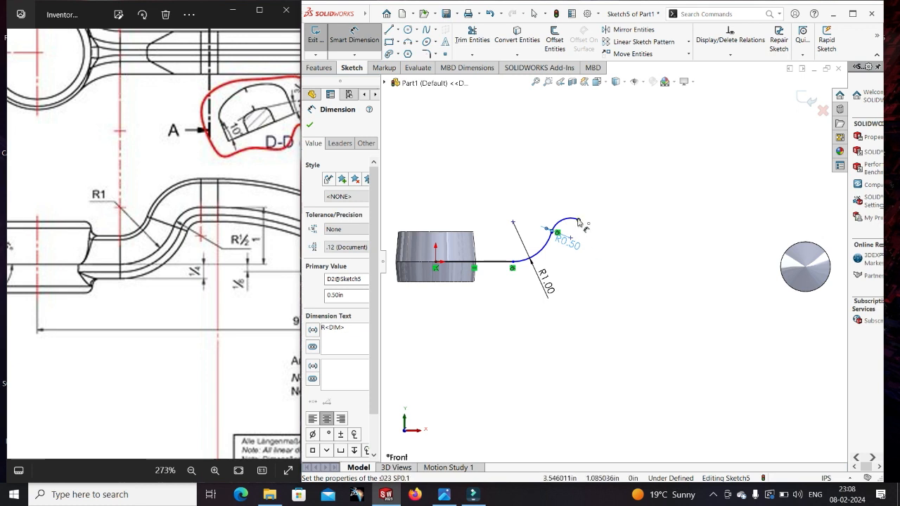
Step: Dimension the vertical distance between the lower arc's start and the upper arc's end as 1 in
{"action": "left_click", "coordinate": [578, 219]}
{"action": "left_click", "coordinate": [513, 261]}
{"action": "left_click", "coordinate": [615, 251]}
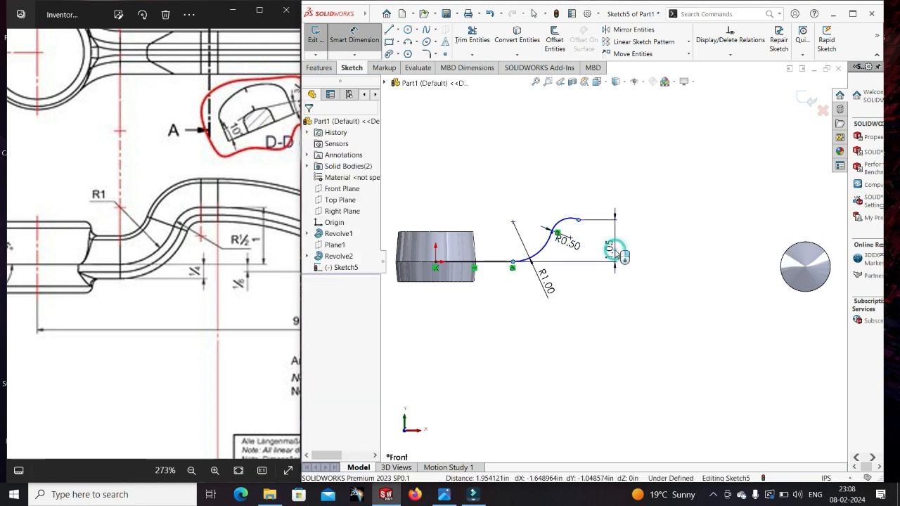
{"action": "type", "text": "1"}
{"action": "key", "text": "Return"}
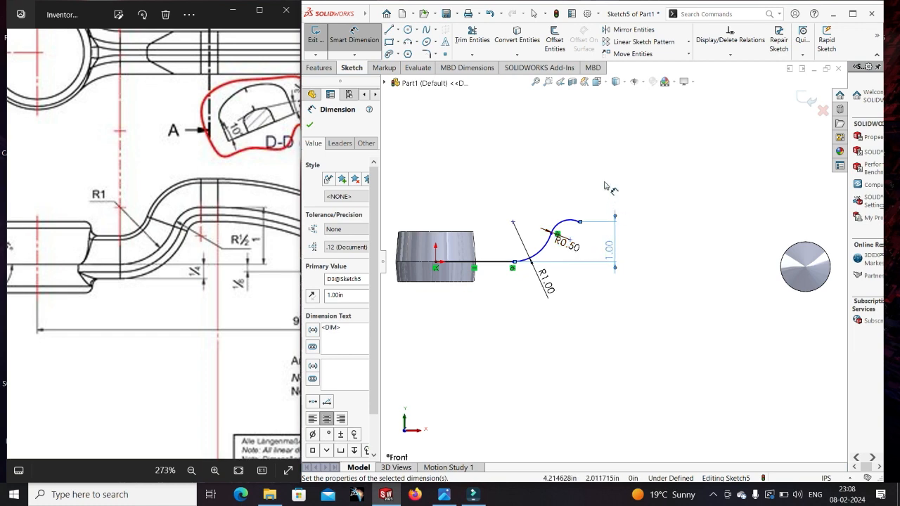
Step: Check the arm's upper section in the reference drawing and sketch a horizontal line about 0.43 in long from the upper arc's end
{"action": "scroll", "coordinate": [194, 282], "scroll_direction": "down", "scroll_amount": 3}
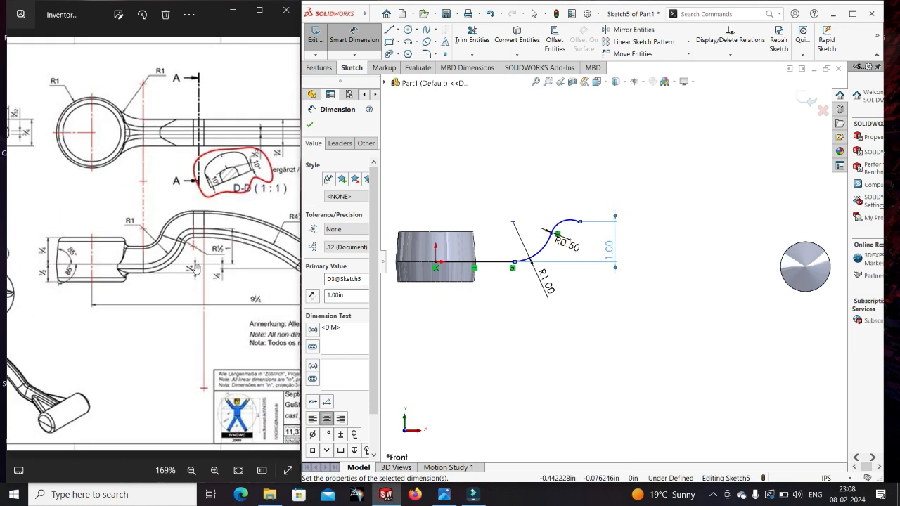
{"action": "left_click_drag", "start_coordinate": [220, 286], "coordinate": [156, 276]}
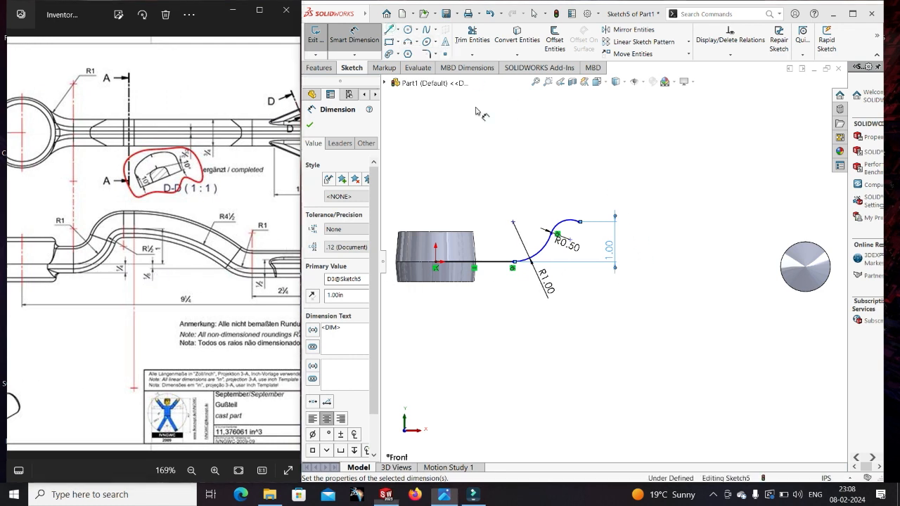
{"action": "scroll", "coordinate": [509, 126], "scroll_direction": "down", "scroll_amount": 2}
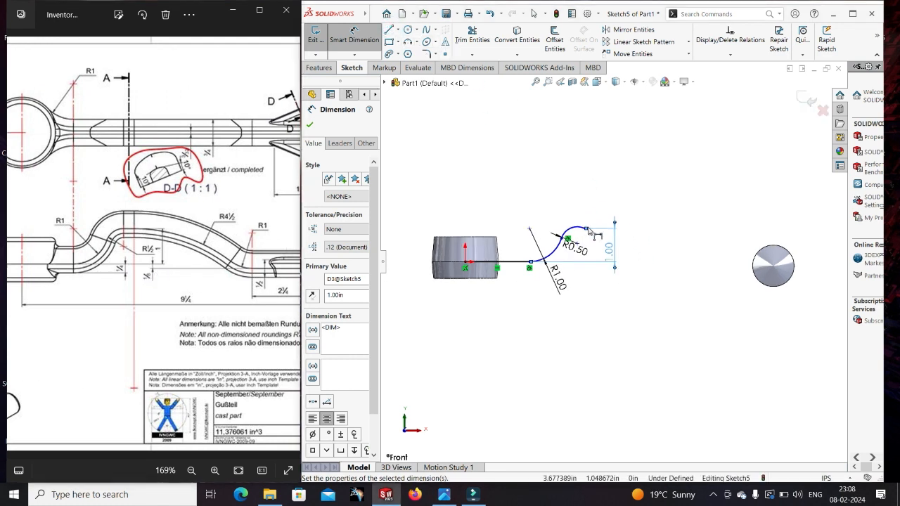
{"action": "left_click", "coordinate": [389, 31]}
{"action": "scroll", "coordinate": [583, 242], "scroll_direction": "down", "scroll_amount": 2}
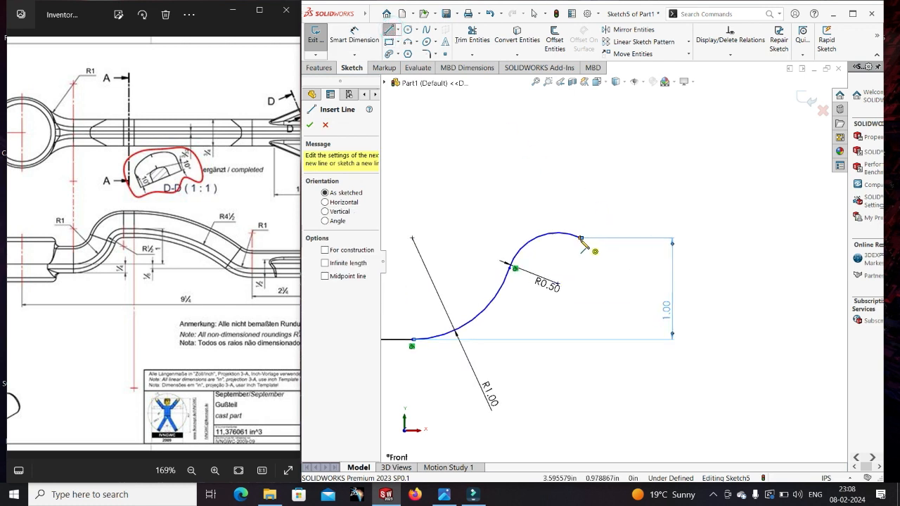
{"action": "left_click", "coordinate": [579, 239]}
{"action": "double_click", "coordinate": [622, 239]}
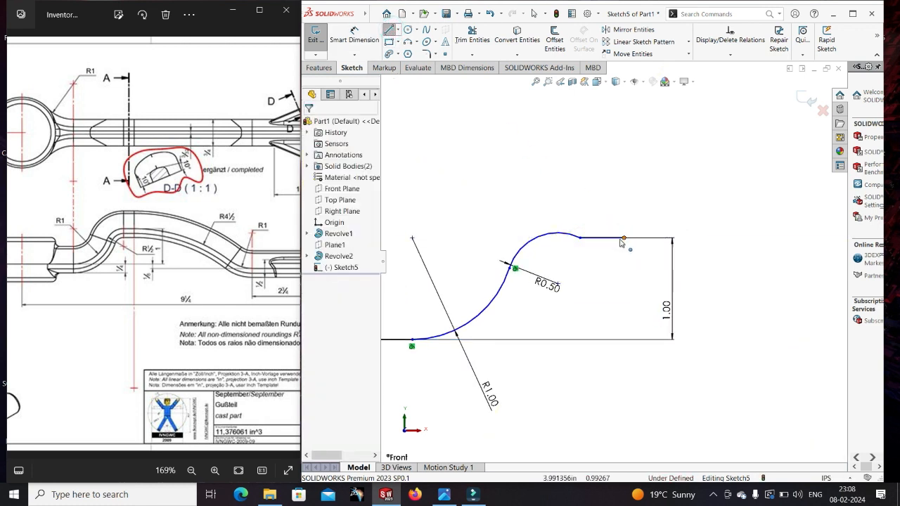
Step: Make the short upper line tangent to the upper arc and constrain it as horizontal
{"action": "left_click", "coordinate": [589, 240]}
{"action": "left_click", "coordinate": [571, 235], "text": "ctrl"}
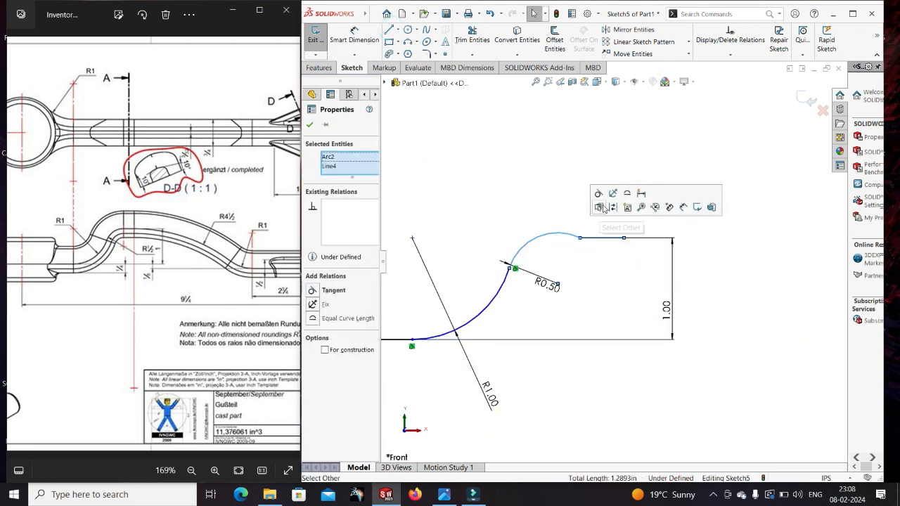
{"action": "left_click", "coordinate": [598, 193]}
{"action": "left_click", "coordinate": [573, 175]}
{"action": "left_click", "coordinate": [598, 246]}
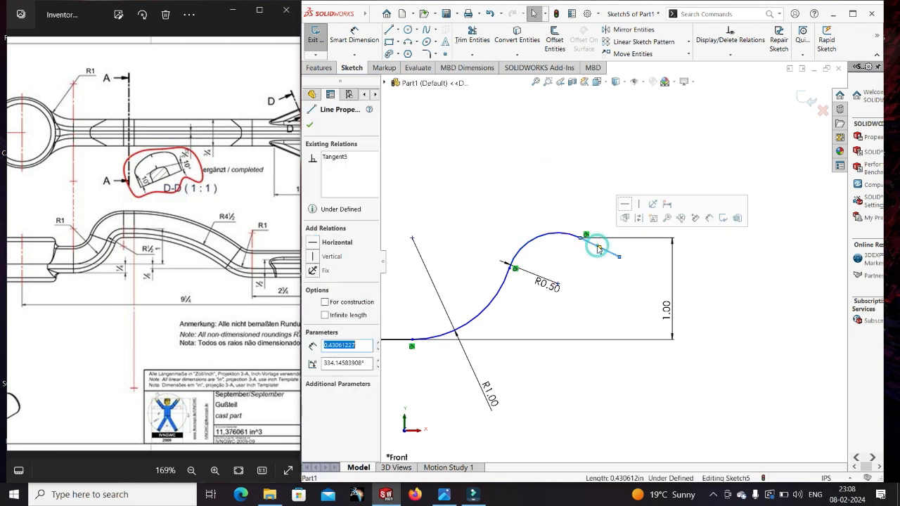
{"action": "left_click", "coordinate": [622, 206]}
{"action": "left_click", "coordinate": [558, 187]}
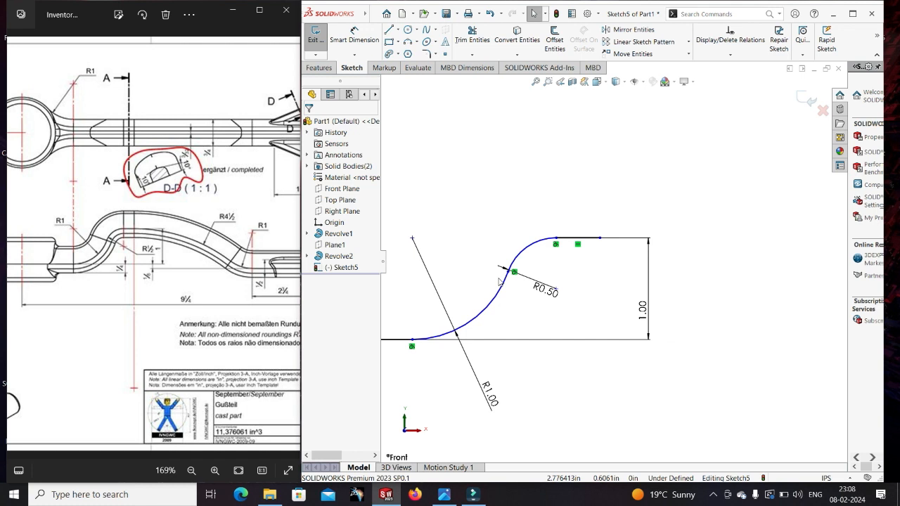
Step: Add a vertical relation between the lower arc's centre point and its start point on the horizontal line
{"action": "scroll", "coordinate": [529, 280], "scroll_direction": "down", "scroll_amount": 2}
{"action": "scroll", "coordinate": [513, 294], "scroll_direction": "up", "scroll_amount": 3}
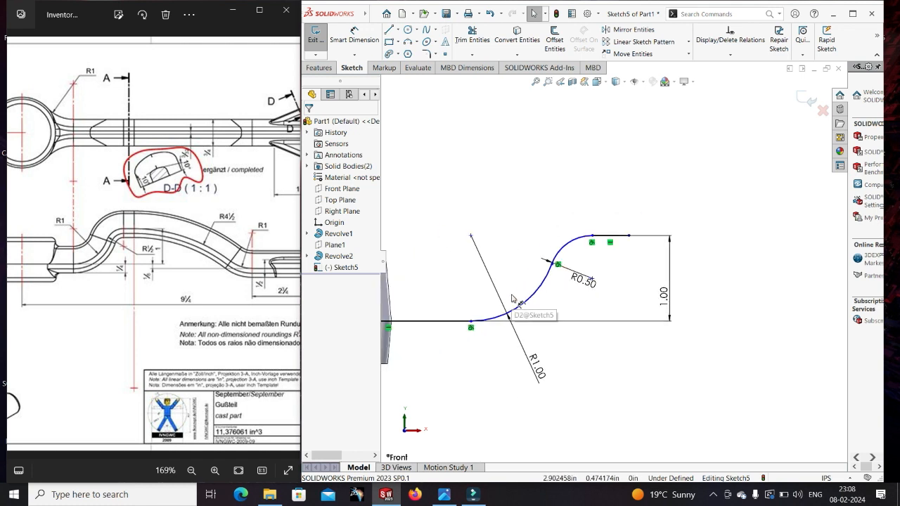
{"action": "left_click", "coordinate": [470, 237]}
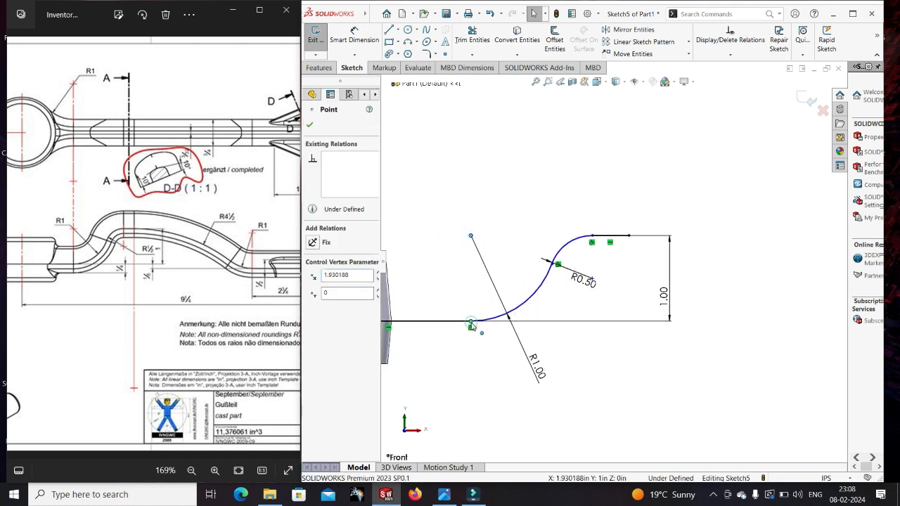
{"action": "left_click", "coordinate": [471, 324], "text": "ctrl"}
{"action": "left_click", "coordinate": [526, 290]}
{"action": "left_click", "coordinate": [495, 217]}
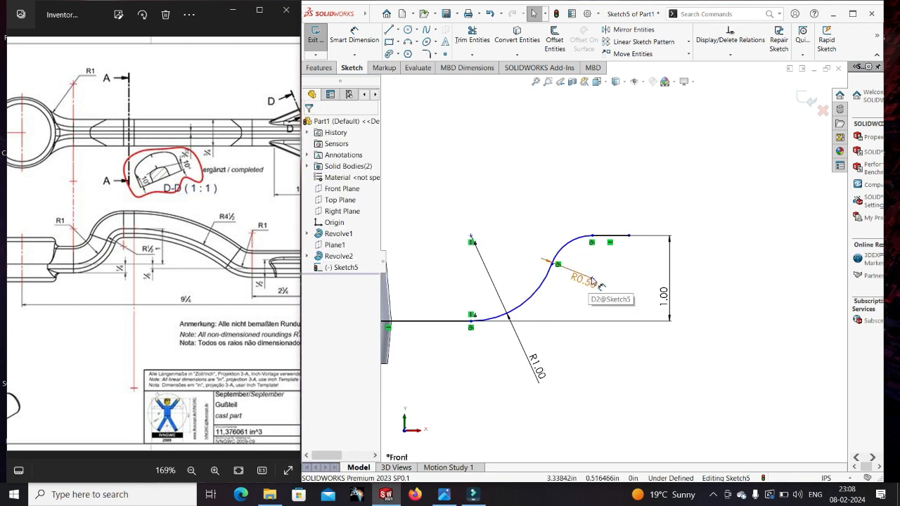
Step: Reposition the upper arc's R0.50 dimension and add a vertical relation between that arc's centre point and its end point on the short upper line
{"action": "left_click_drag", "start_coordinate": [587, 282], "coordinate": [564, 290]}
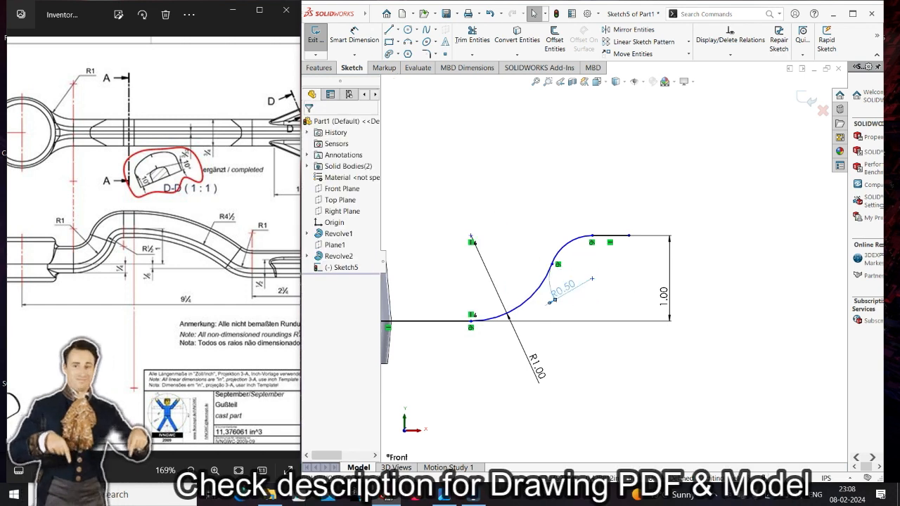
{"action": "left_click", "coordinate": [593, 280]}
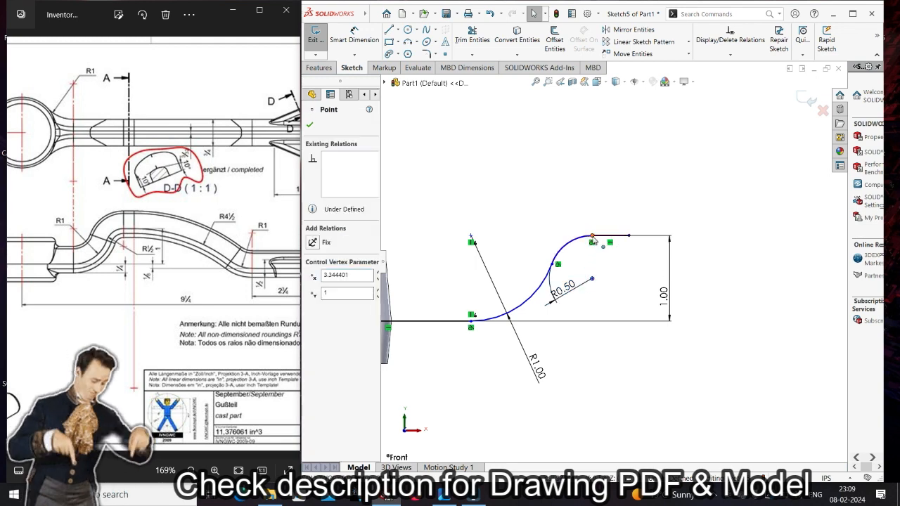
{"action": "left_click", "coordinate": [593, 238], "text": "ctrl"}
{"action": "left_click", "coordinate": [634, 196]}
{"action": "left_click", "coordinate": [547, 200]}
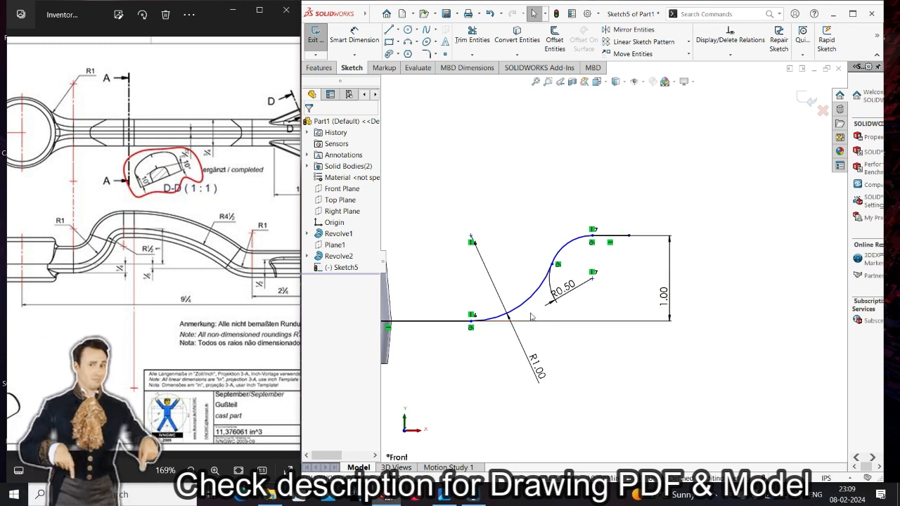
Step: Sketch a horizontal line about 2.56 in long from the round end boss's centre toward the S-curve, continuing into a tangent arc of about 0.64 in radius
{"action": "left_click_drag", "start_coordinate": [213, 312], "coordinate": [115, 311]}
{"action": "scroll", "coordinate": [536, 307], "scroll_direction": "up", "scroll_amount": 7}
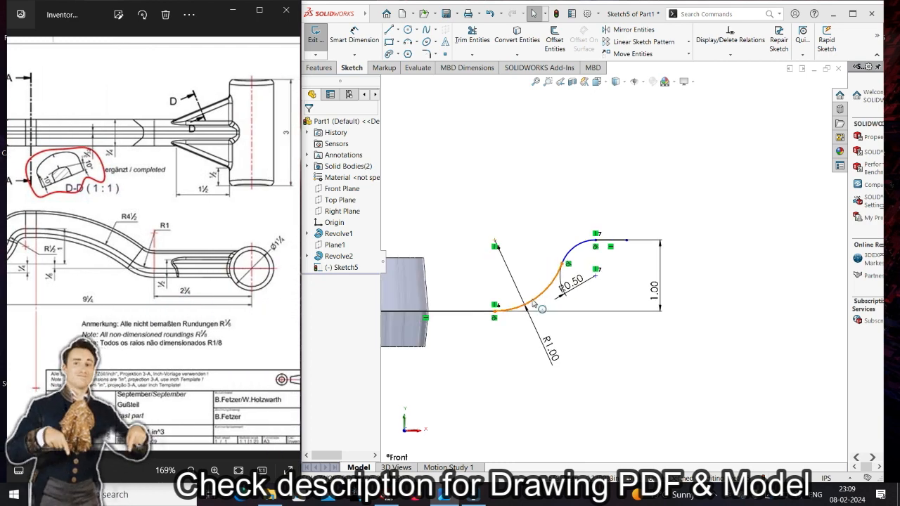
{"action": "scroll", "coordinate": [738, 283], "scroll_direction": "down", "scroll_amount": 5}
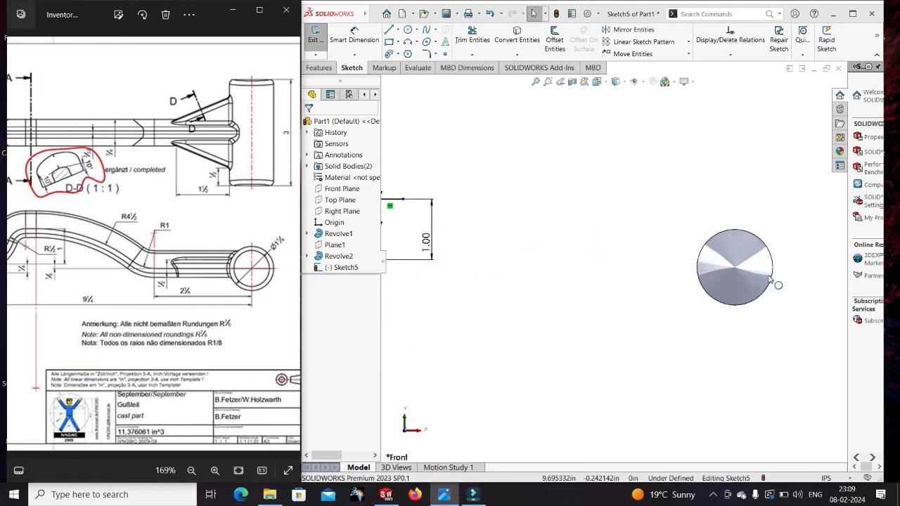
{"action": "left_click", "coordinate": [389, 30]}
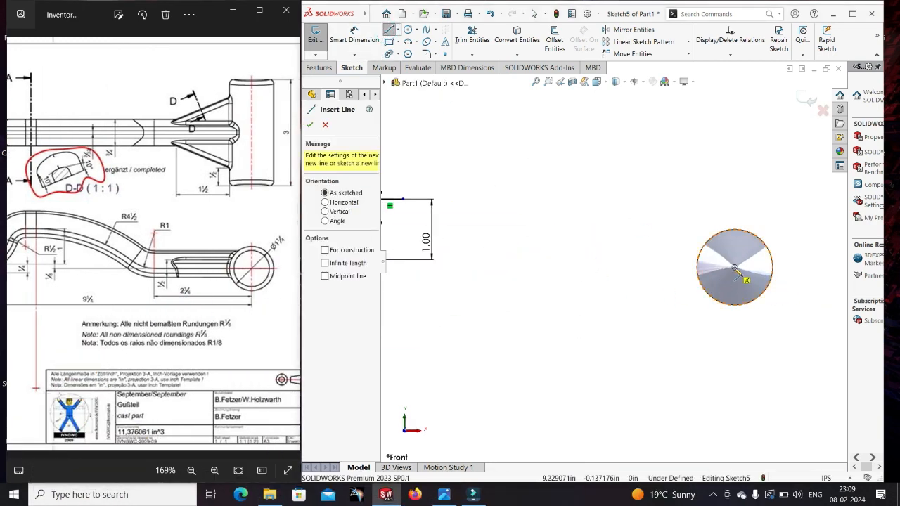
{"action": "left_click", "coordinate": [734, 268]}
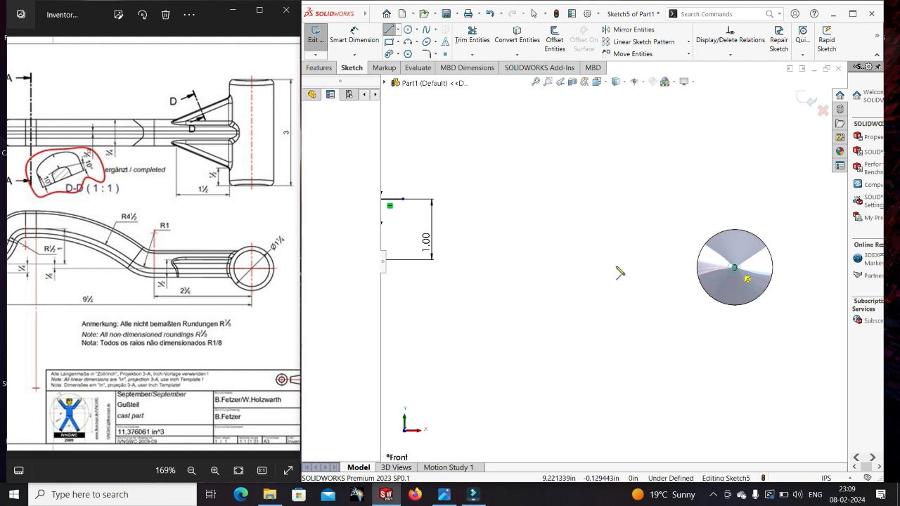
{"action": "left_click", "coordinate": [580, 268]}
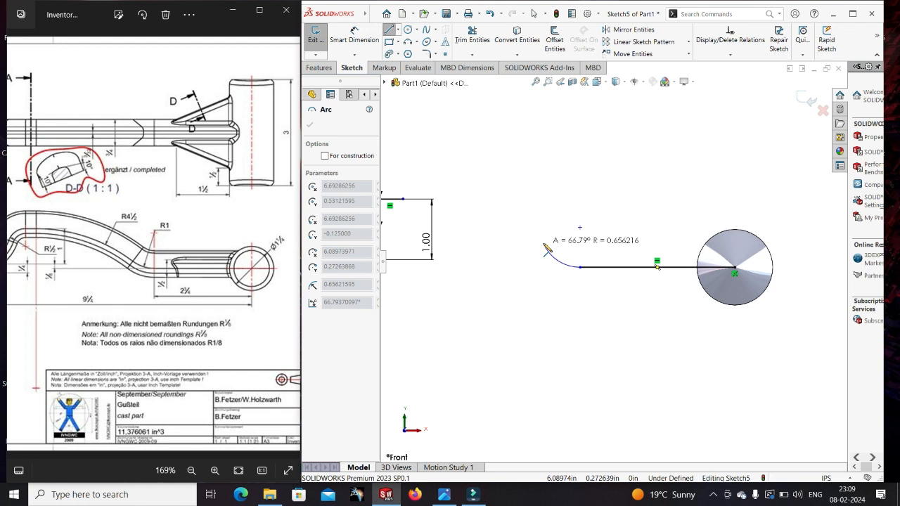
{"action": "left_click", "coordinate": [548, 251]}
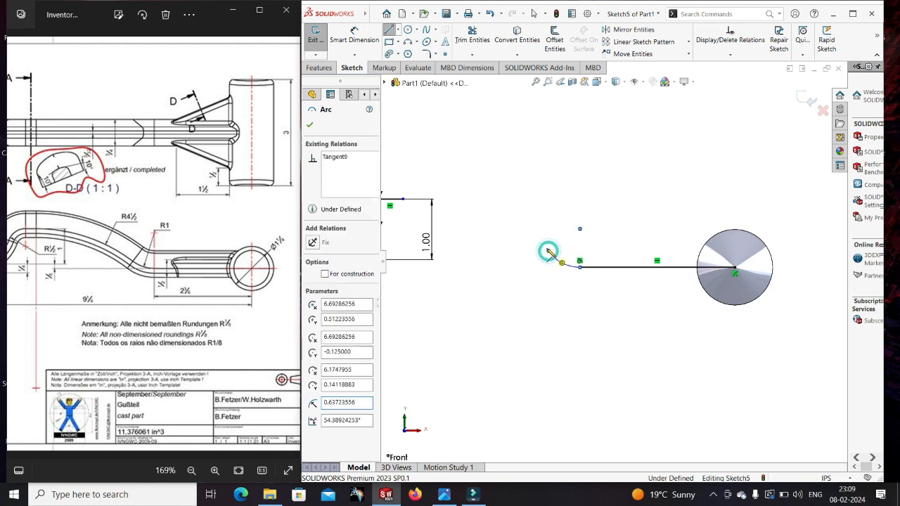
{"action": "scroll", "coordinate": [521, 231], "scroll_direction": "down", "scroll_amount": 3}
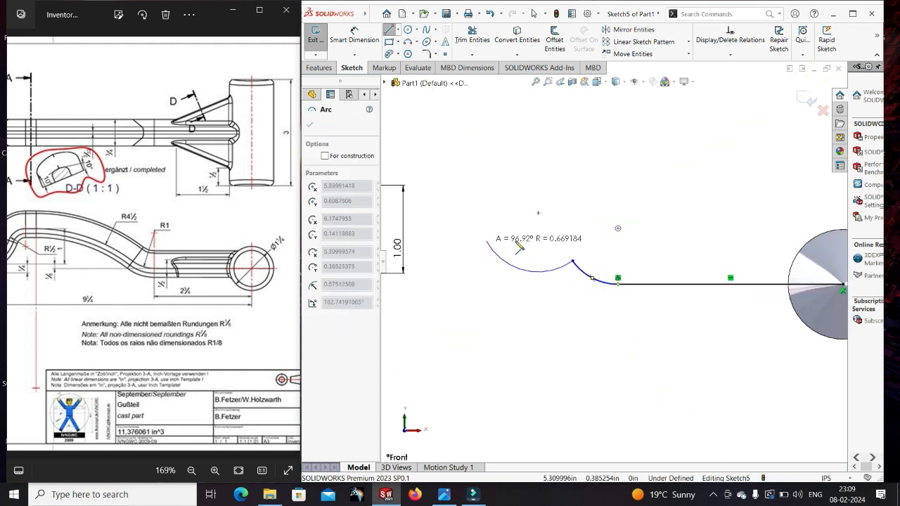
{"action": "scroll", "coordinate": [608, 294], "scroll_direction": "up", "scroll_amount": 2}
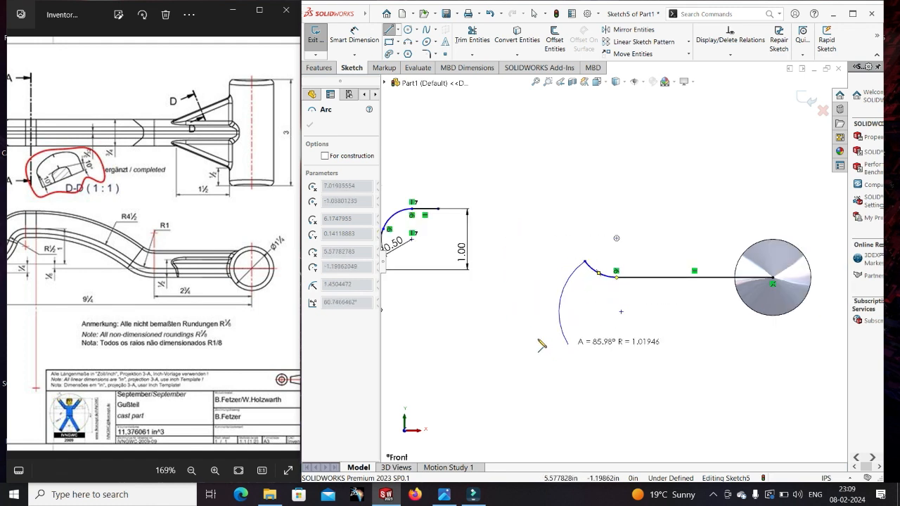
{"action": "left_click", "coordinate": [438, 209]}
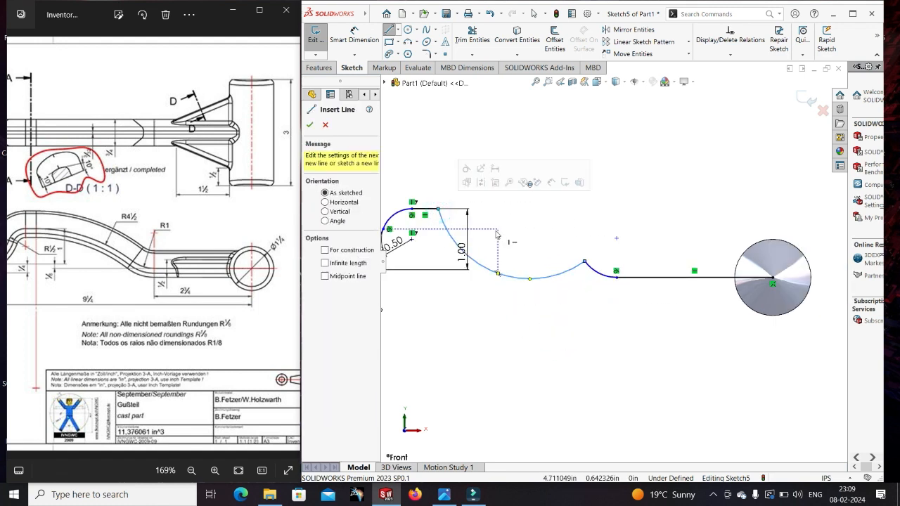
{"action": "key", "text": "Escape"}
{"action": "left_click_drag", "start_coordinate": [499, 273], "coordinate": [511, 223]}
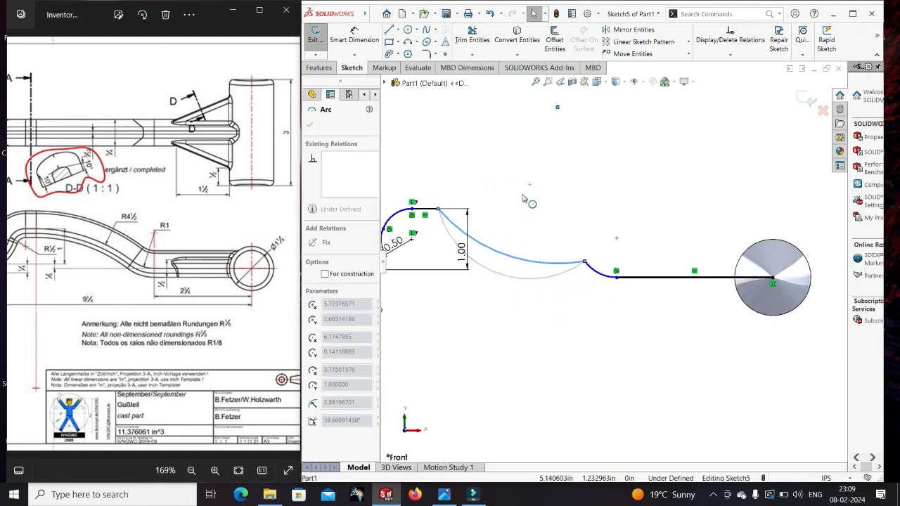
{"action": "left_click_drag", "start_coordinate": [530, 182], "coordinate": [516, 222]}
{"action": "left_click", "coordinate": [514, 224]}
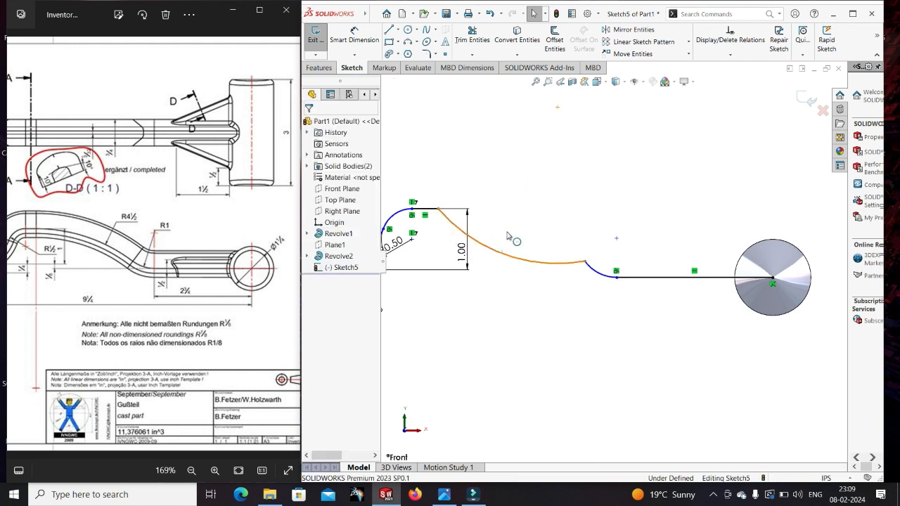
{"action": "left_click", "coordinate": [508, 238]}
{"action": "key", "text": "Delete"}
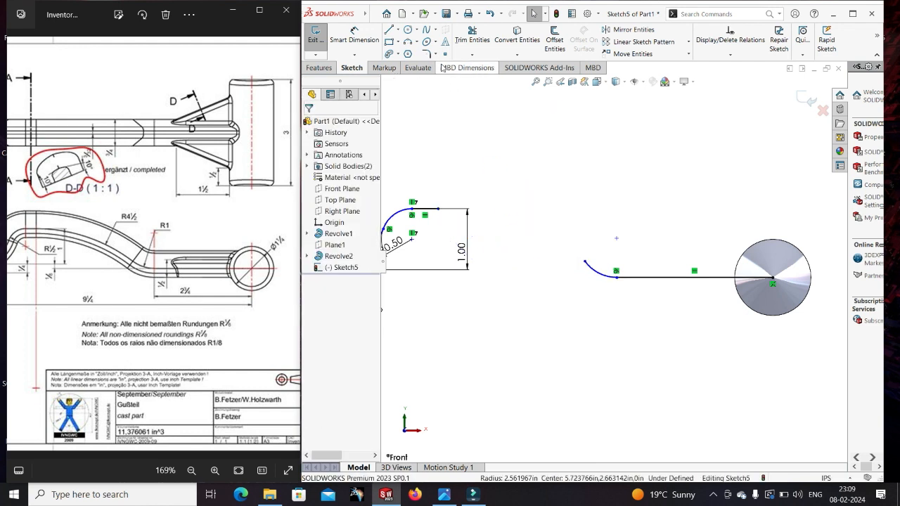
Step: Sketch a convex 3-point arc of about 2.95 in radius from the short upper line's end to the free end of the small arc
{"action": "left_click", "coordinate": [407, 43]}
{"action": "left_click", "coordinate": [438, 210]}
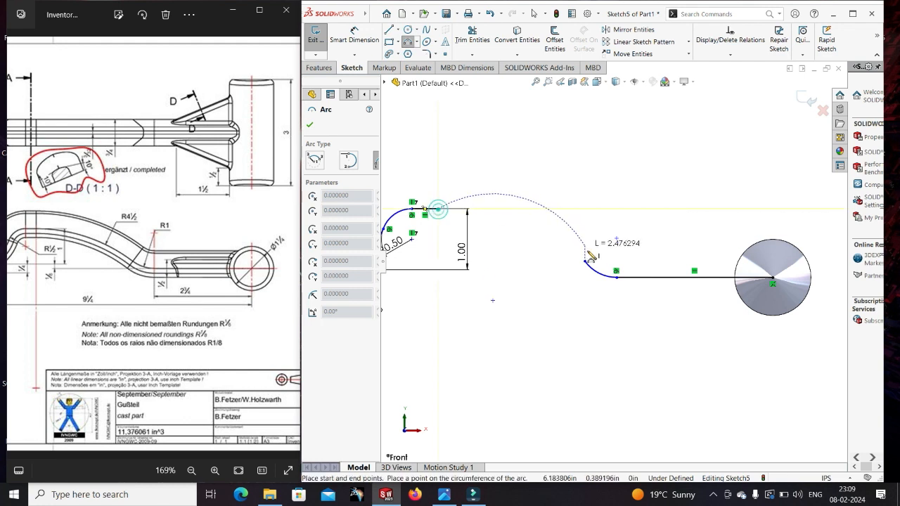
{"action": "left_click", "coordinate": [584, 260]}
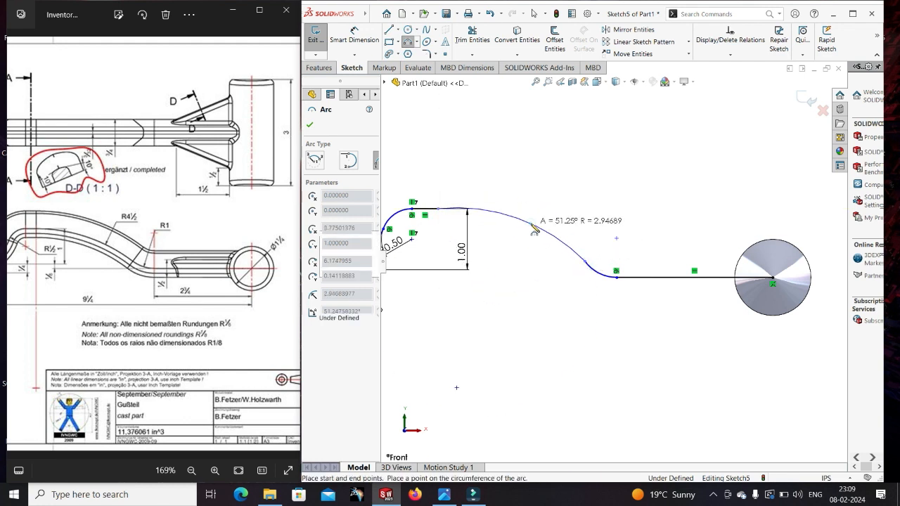
{"action": "left_click", "coordinate": [535, 233]}
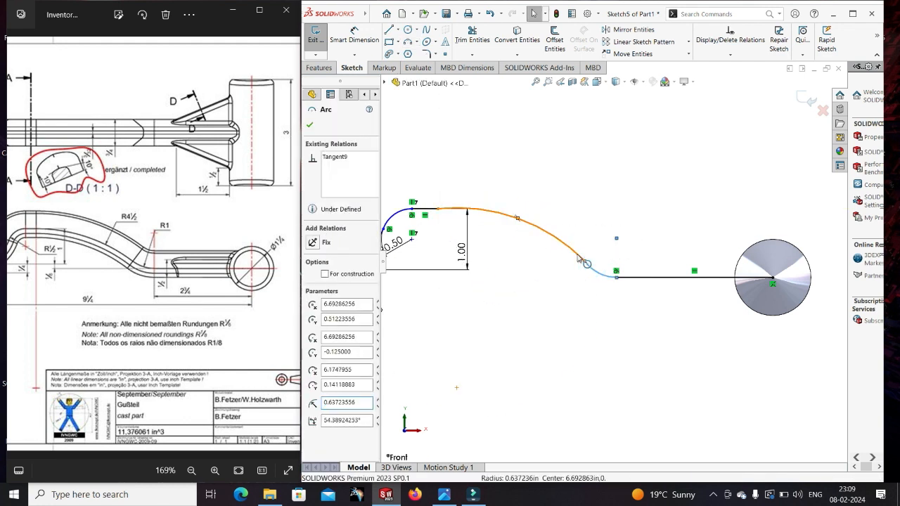
Step: Make the large connecting arc tangent to the small arc at its lower end and to the short horizontal upper line
{"action": "left_click", "coordinate": [578, 254], "text": "ctrl"}
{"action": "left_click", "coordinate": [617, 213]}
{"action": "left_click", "coordinate": [553, 205]}
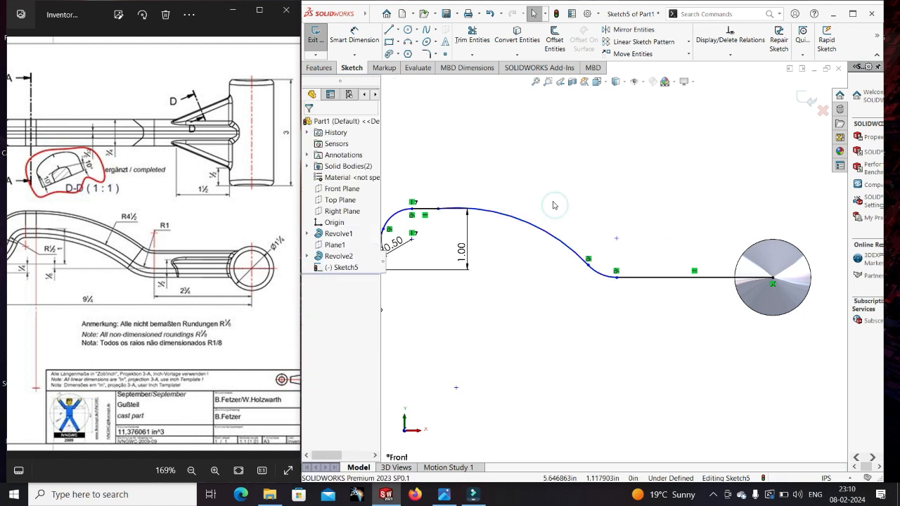
{"action": "left_click", "coordinate": [498, 211]}
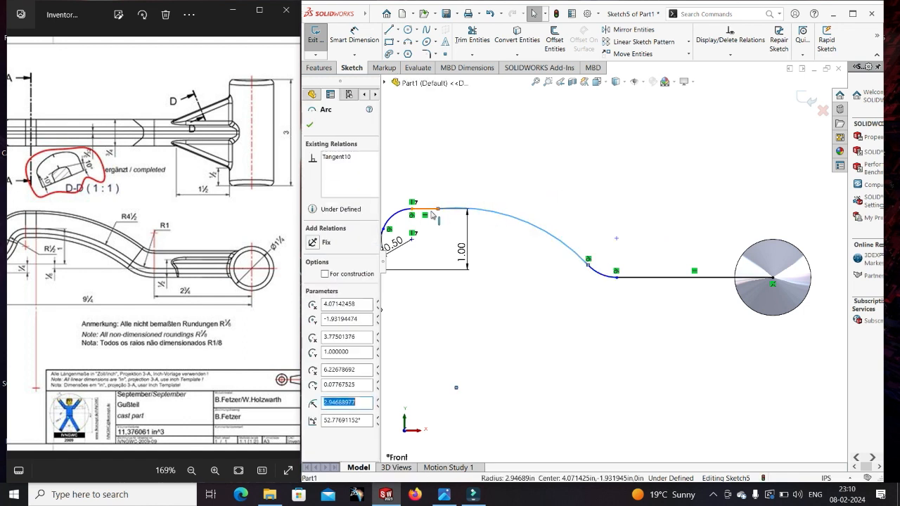
{"action": "left_click", "coordinate": [428, 210], "text": "ctrl"}
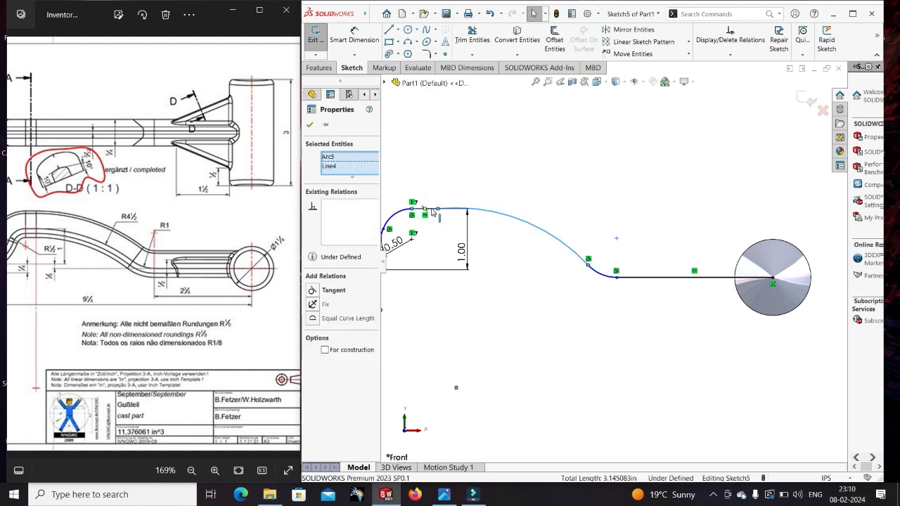
{"action": "left_click", "coordinate": [431, 211]}
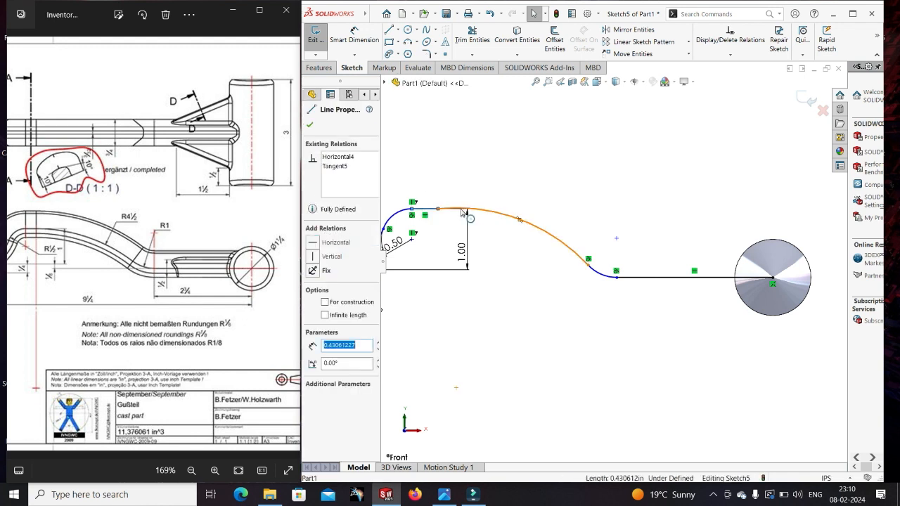
{"action": "left_click", "coordinate": [461, 210], "text": "ctrl"}
{"action": "left_click", "coordinate": [486, 181]}
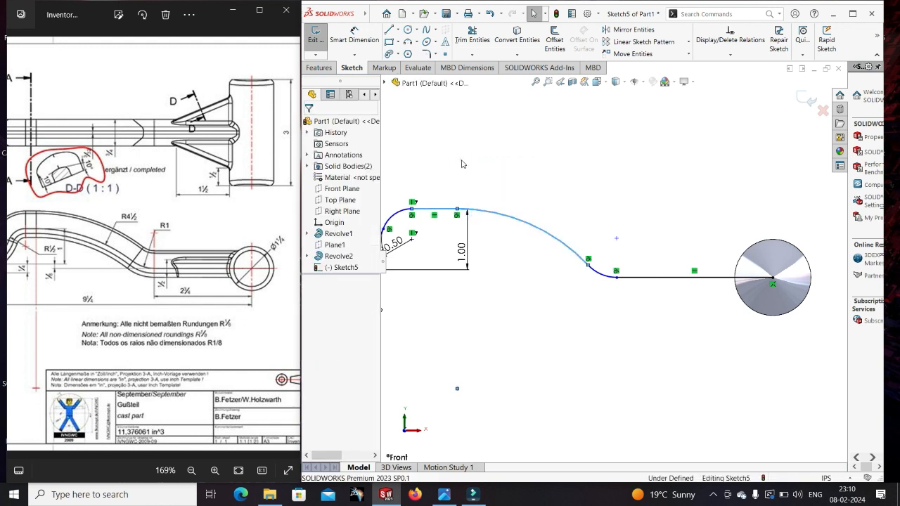
{"action": "left_click", "coordinate": [462, 164]}
Step: Dimension the horizontal line leading to the round end boss's centre as 2.75 in
{"action": "left_click", "coordinate": [354, 35]}
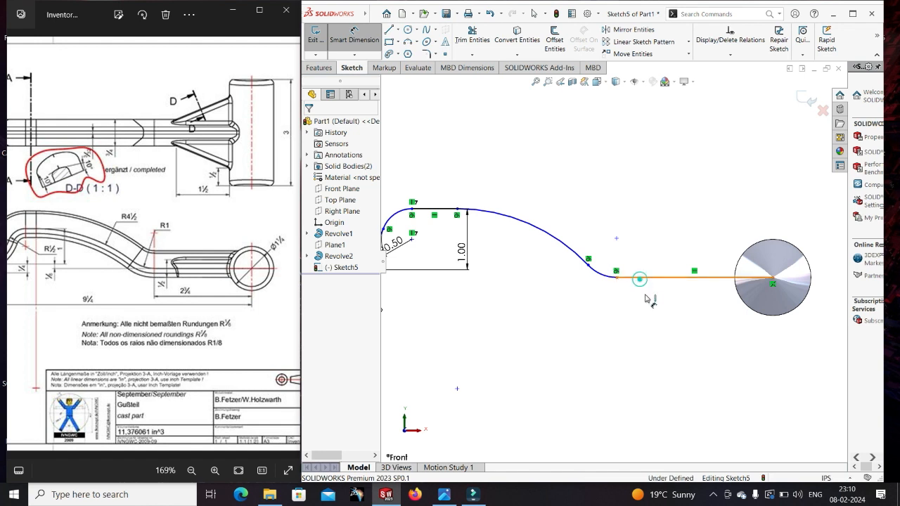
{"action": "left_click", "coordinate": [663, 277]}
{"action": "left_click", "coordinate": [663, 302]}
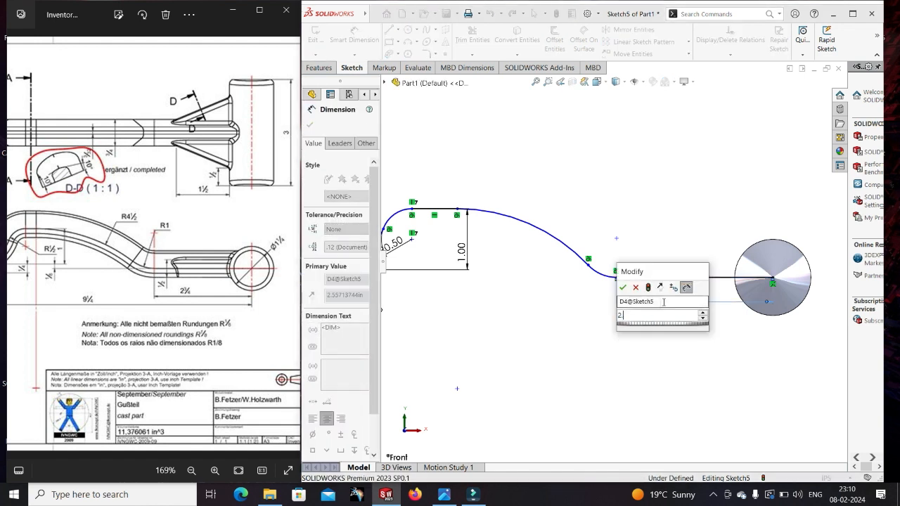
{"action": "key", "text": "Return"}
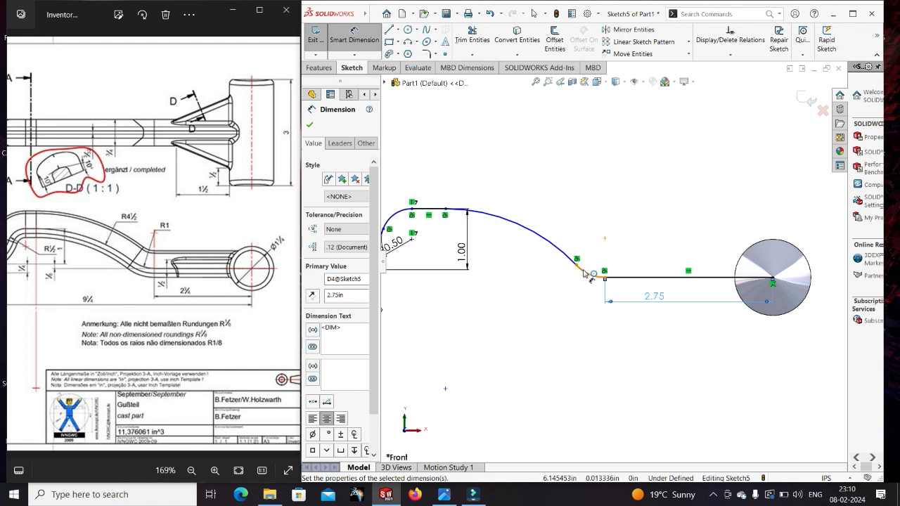
Step: Dimension the small arc beside the 2.75 in line with a radius of 1 in
{"action": "left_click", "coordinate": [583, 277]}
{"action": "left_click", "coordinate": [560, 294]}
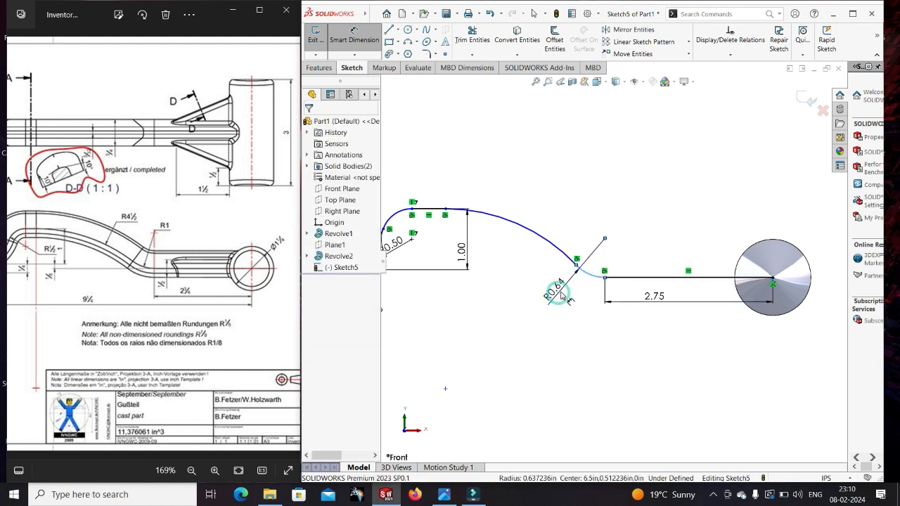
{"action": "type", "text": "1"}
{"action": "key", "text": "Return"}
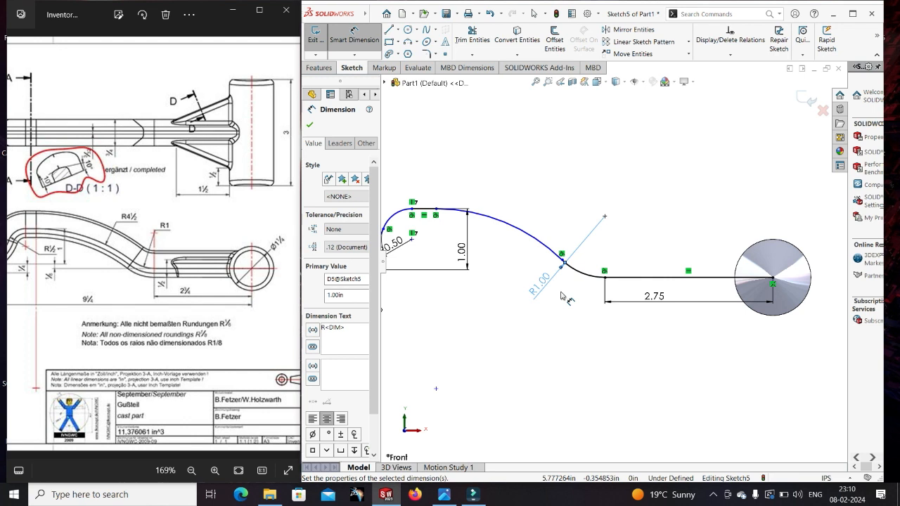
{"action": "key", "text": "Escape"}
Step: Add a vertical relation between the small arc's centre point and its end point on the 2.75 in line
{"action": "left_click", "coordinate": [604, 277]}
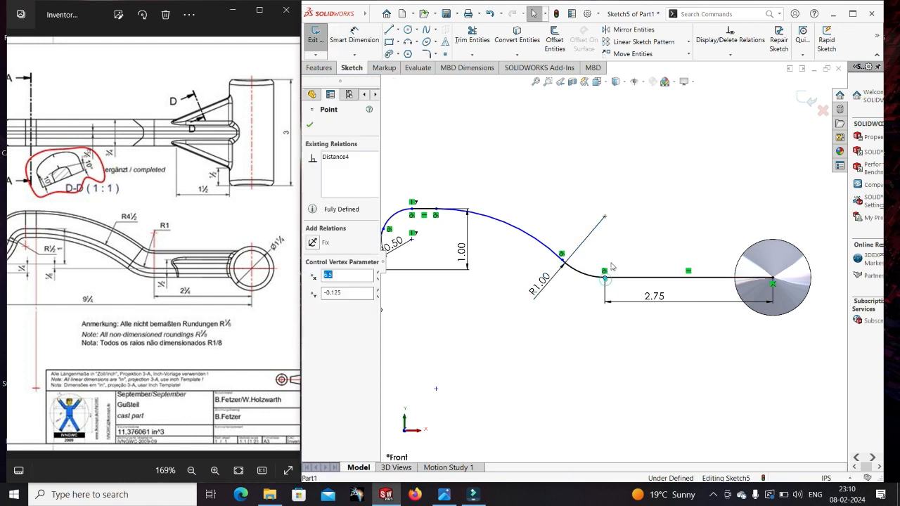
{"action": "left_click", "coordinate": [605, 218], "text": "ctrl"}
{"action": "left_click", "coordinate": [646, 175]}
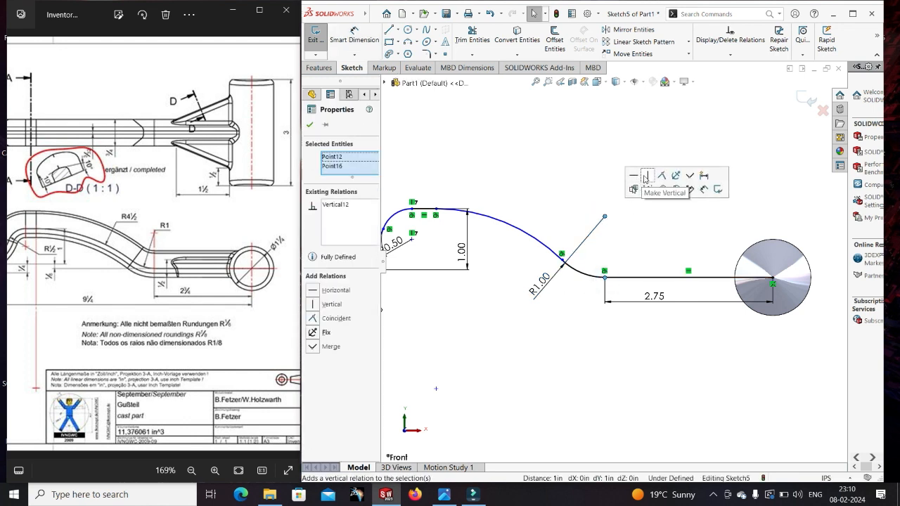
{"action": "left_click", "coordinate": [572, 180]}
Step: Dimension the large connecting arc with a radius of 4.5 in
{"action": "left_click", "coordinate": [354, 35]}
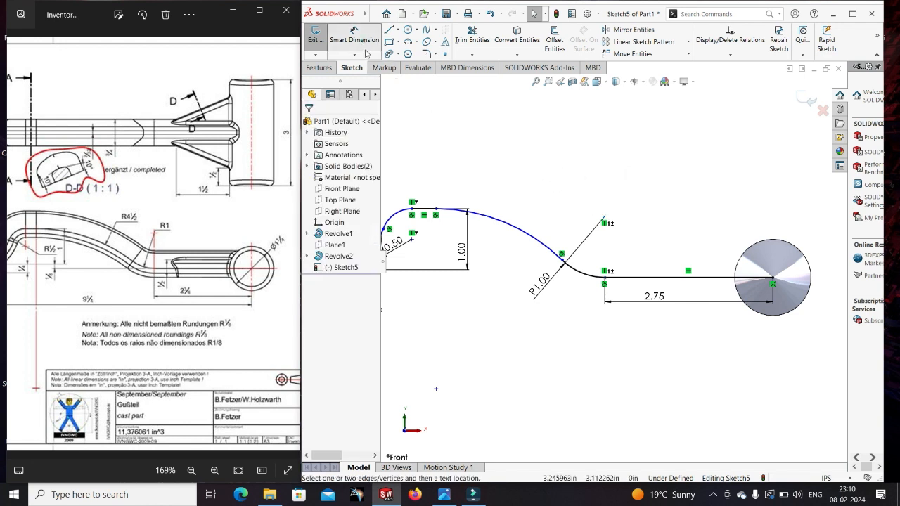
{"action": "left_click", "coordinate": [496, 220]}
{"action": "left_click", "coordinate": [493, 248]}
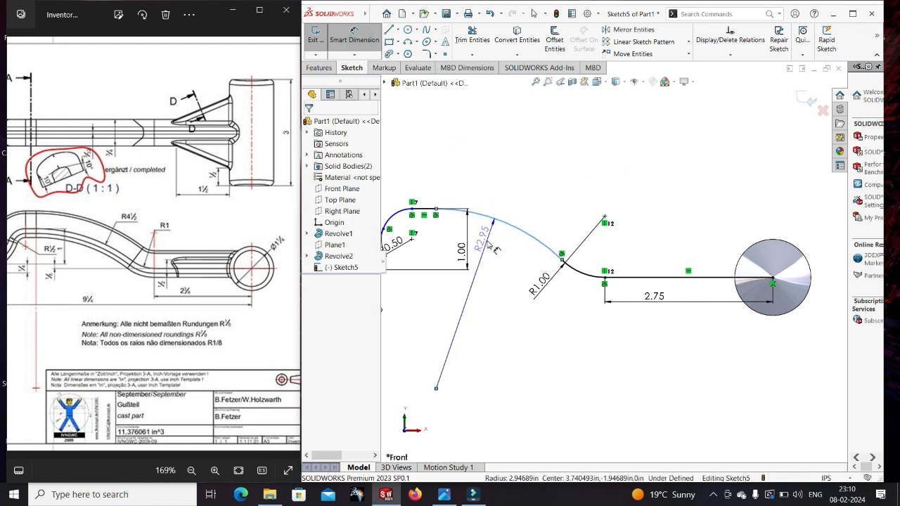
{"action": "type", "text": "4.5"}
{"action": "key", "text": "Return"}
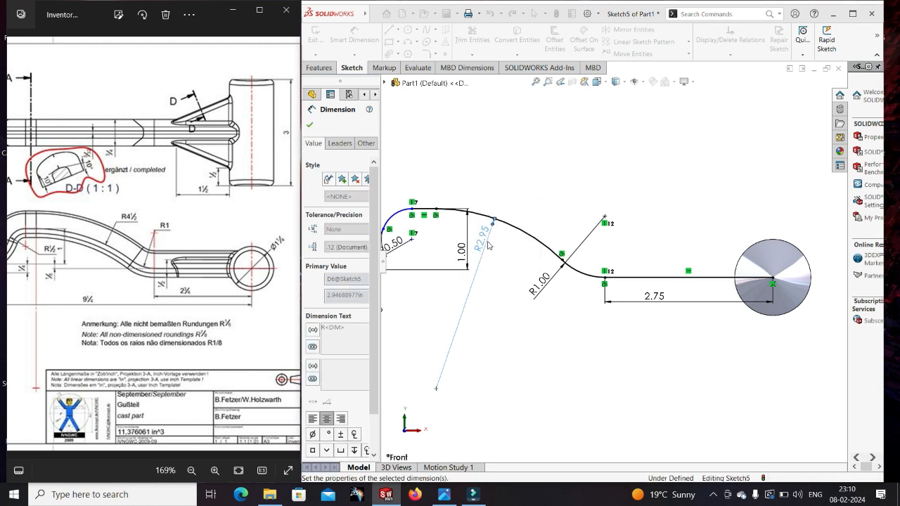
{"action": "key", "text": "Escape"}
{"action": "scroll", "coordinate": [506, 246], "scroll_direction": "down", "scroll_amount": 3}
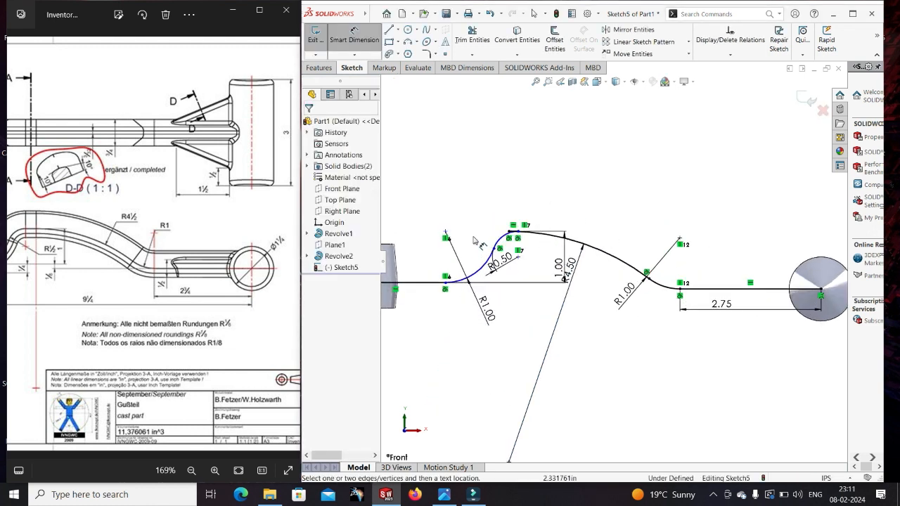
{"action": "key", "text": "Escape"}
Step: Shift the under-defined S-curve toward the boss at the origin so the short upper line runs between the upper arc and the large arc
{"action": "left_click_drag", "start_coordinate": [609, 241], "coordinate": [570, 249]}
{"action": "left_click", "coordinate": [528, 232]}
{"action": "scroll", "coordinate": [561, 236], "scroll_direction": "up", "scroll_amount": 5}
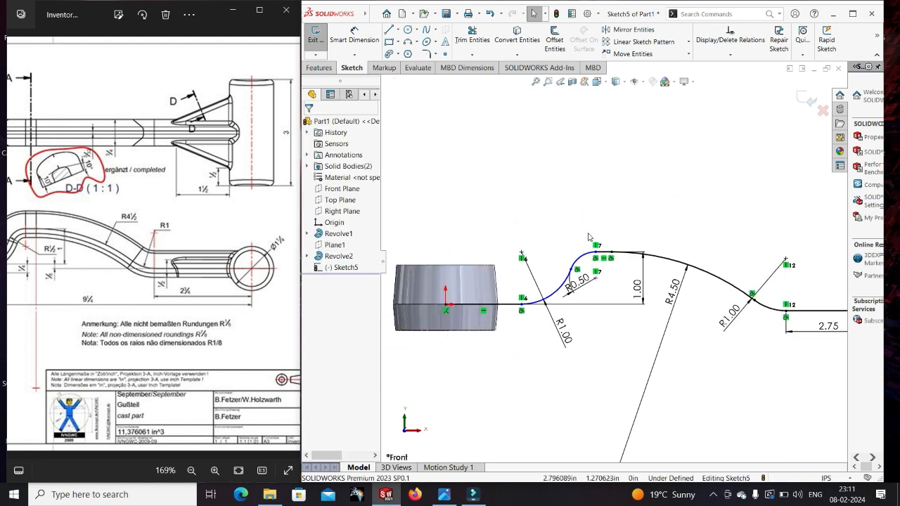
Step: Dimension the horizontal line from the origin to the start of the first 1 in arc as 1.5 in
{"action": "left_click_drag", "start_coordinate": [85, 321], "coordinate": [207, 320]}
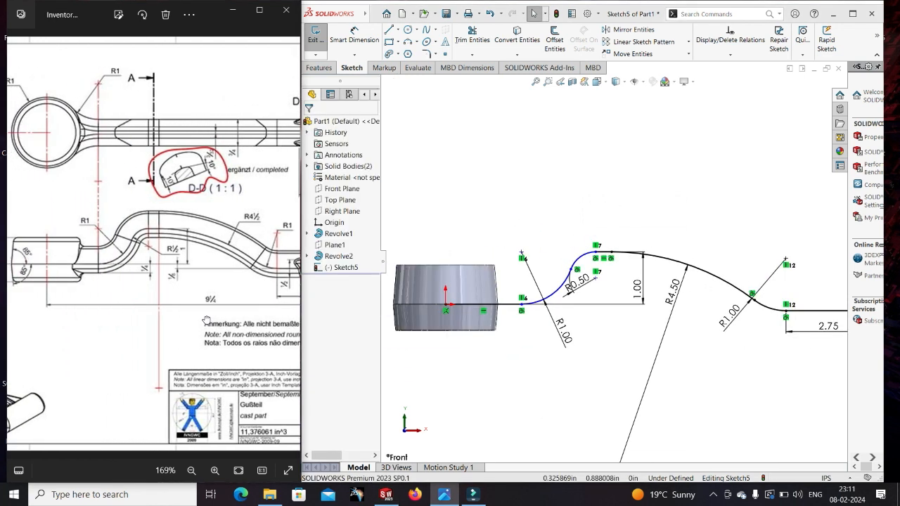
{"action": "mouse_move", "coordinate": [206, 321]}
{"action": "left_mouse_down"}
{"action": "mouse_move", "coordinate": [90, 314]}
{"action": "mouse_move", "coordinate": [247, 313]}
{"action": "left_mouse_up"}
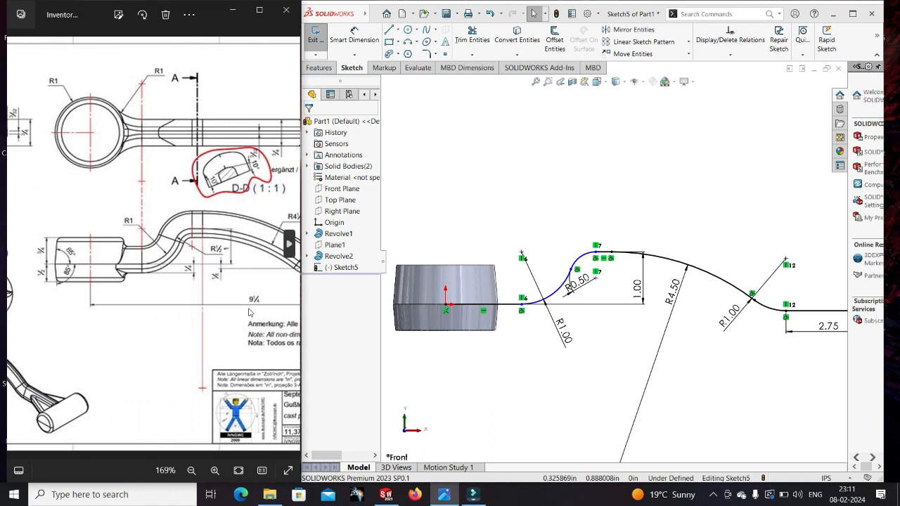
{"action": "mouse_move", "coordinate": [129, 332]}
{"action": "left_mouse_down"}
{"action": "mouse_move", "coordinate": [240, 333]}
{"action": "mouse_move", "coordinate": [116, 339]}
{"action": "mouse_move", "coordinate": [166, 332]}
{"action": "mouse_move", "coordinate": [142, 336]}
{"action": "left_mouse_up"}
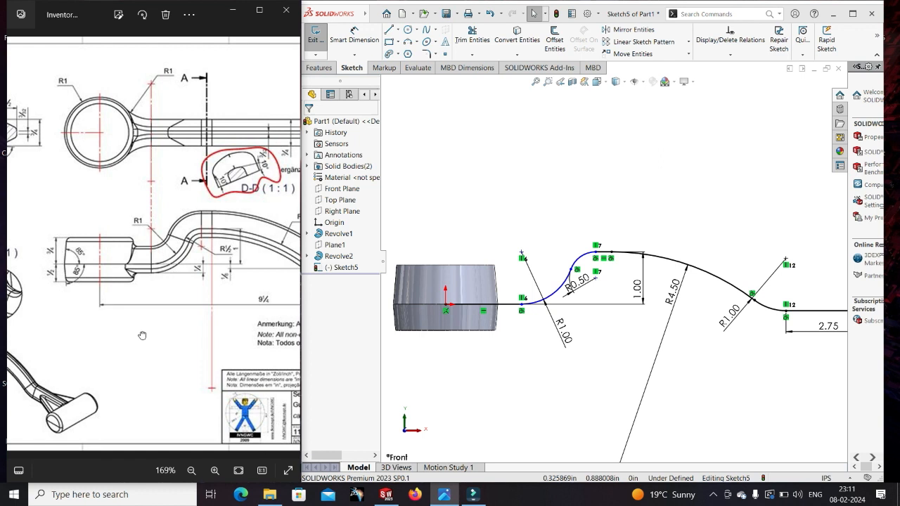
{"action": "left_click_drag", "start_coordinate": [141, 336], "coordinate": [51, 337]}
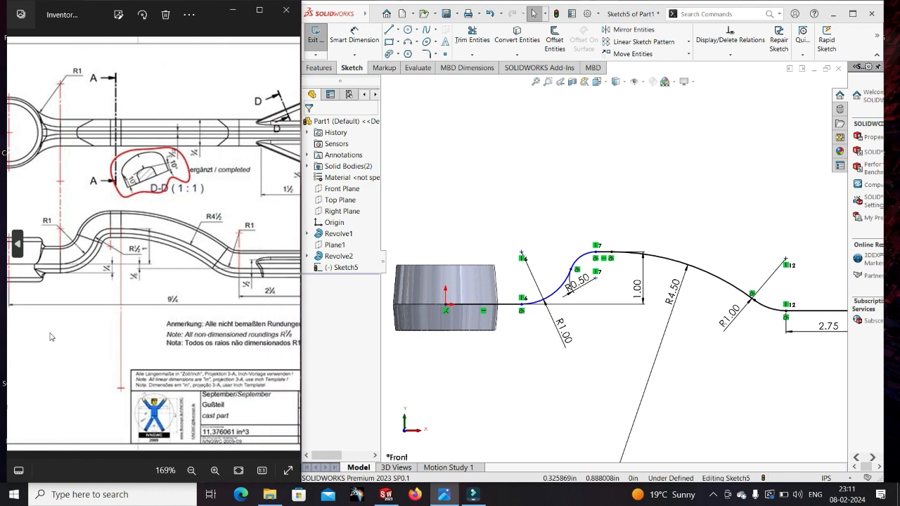
{"action": "left_click", "coordinate": [355, 36]}
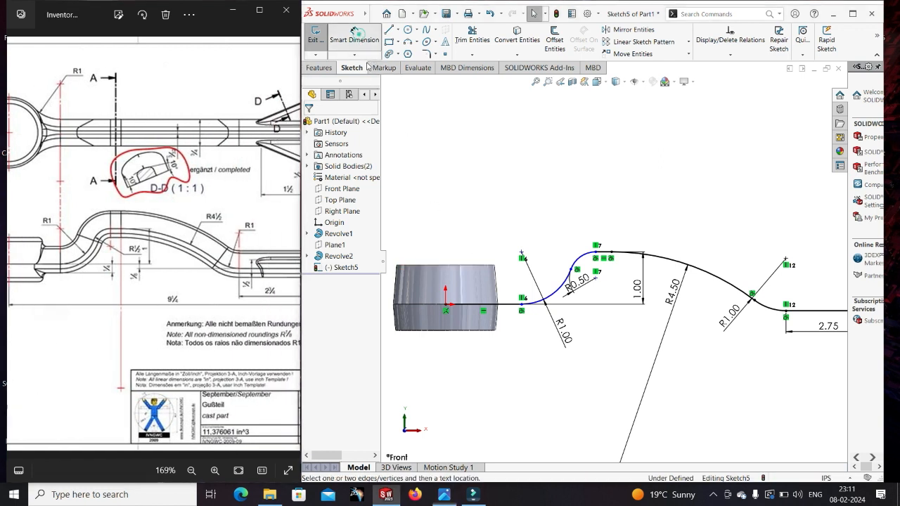
{"action": "left_click", "coordinate": [445, 303]}
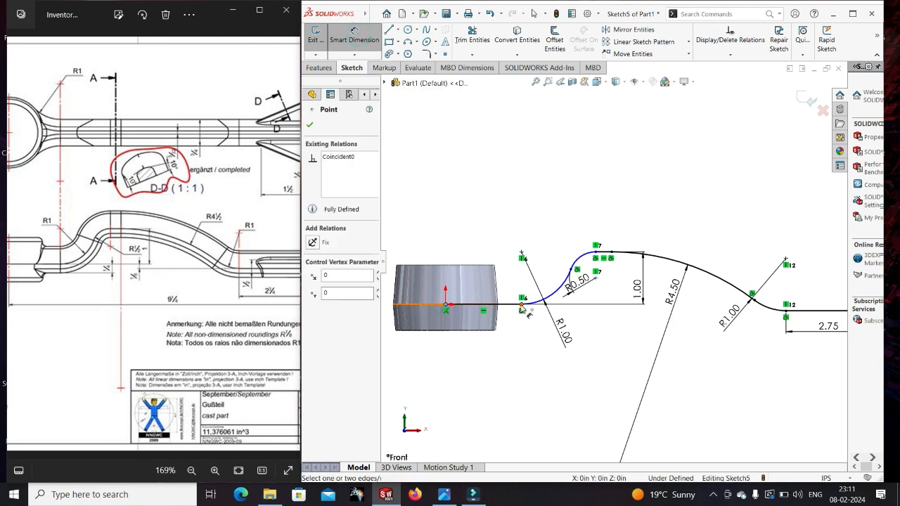
{"action": "left_click", "coordinate": [523, 307]}
{"action": "left_click", "coordinate": [481, 399]}
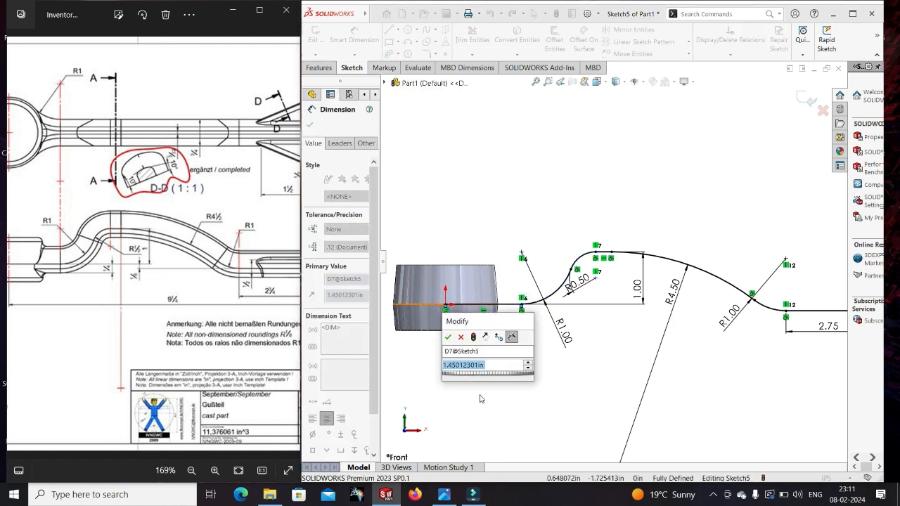
{"action": "type", "text": "1.5"}
{"action": "key", "text": "Return"}
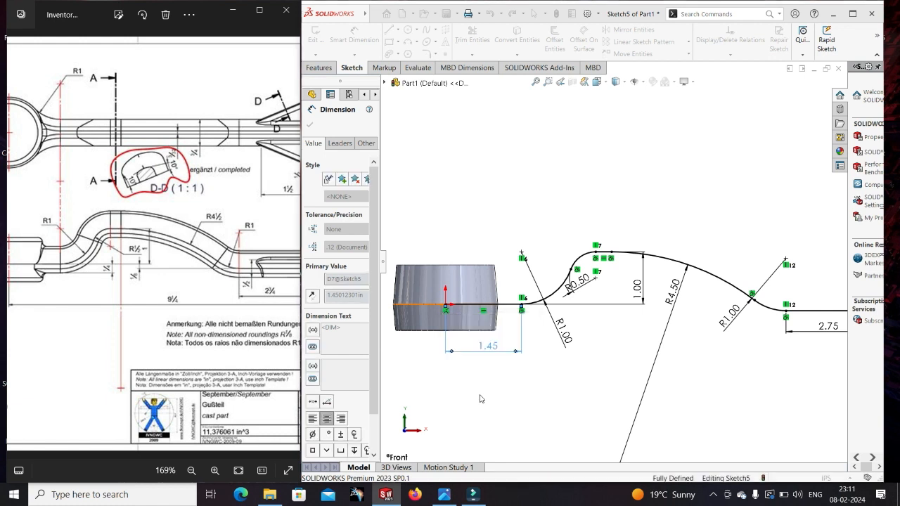
{"action": "left_click", "coordinate": [547, 398]}
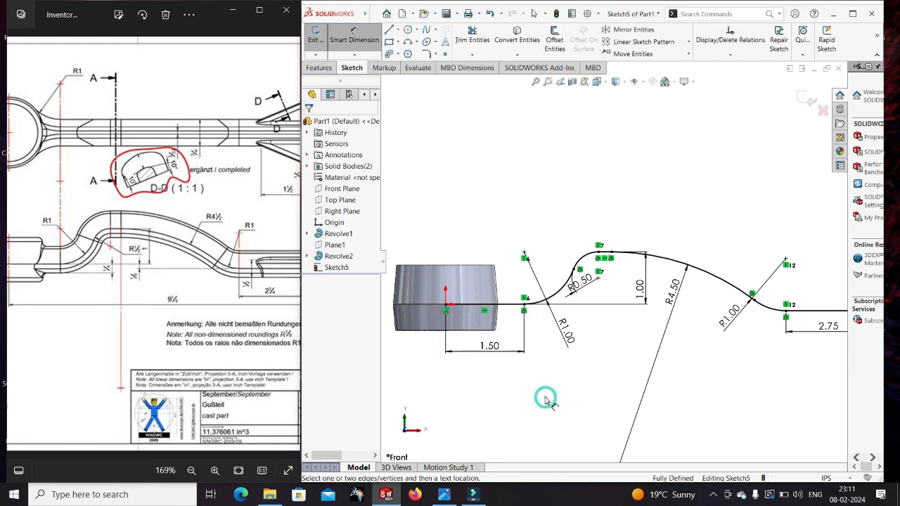
Step: Close the finished centre path sketch and view it in 3D together with both bosses
{"action": "scroll", "coordinate": [495, 387], "scroll_direction": "up", "scroll_amount": 3}
{"action": "scroll", "coordinate": [772, 271], "scroll_direction": "down", "scroll_amount": 2}
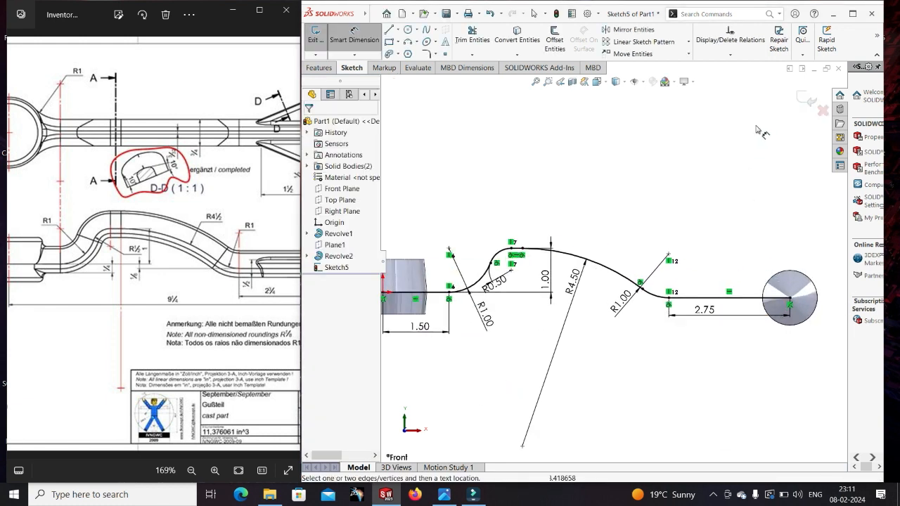
{"action": "left_click", "coordinate": [801, 99]}
{"action": "mouse_move", "coordinate": [677, 195]}
{"action": "middle_mouse_down"}
{"action": "mouse_move", "coordinate": [603, 287]}
{"action": "mouse_move", "coordinate": [611, 260]}
{"action": "middle_mouse_up"}
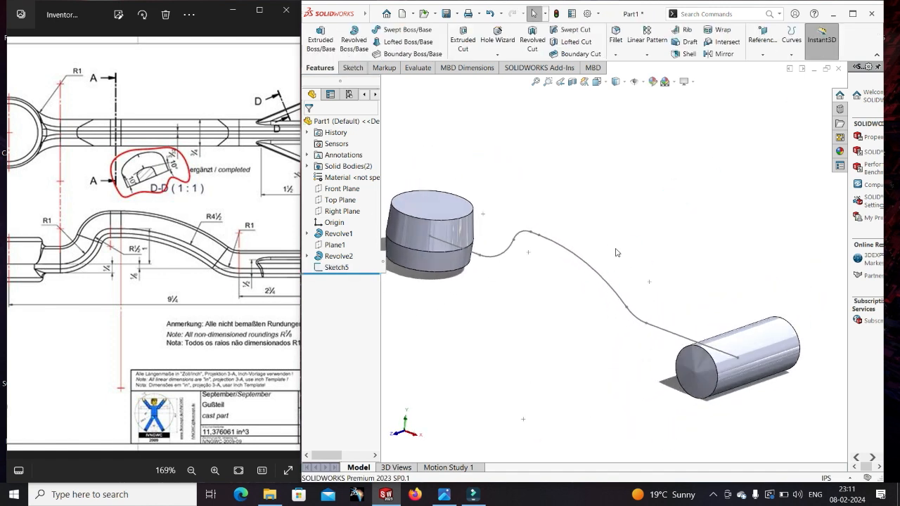
Step: Start a sketch on the Right Plane and apply a section view cut at that plane
{"action": "mouse_move", "coordinate": [94, 275]}
{"action": "left_mouse_down"}
{"action": "mouse_move", "coordinate": [267, 279]}
{"action": "mouse_move", "coordinate": [205, 278]}
{"action": "mouse_move", "coordinate": [221, 277]}
{"action": "left_mouse_up"}
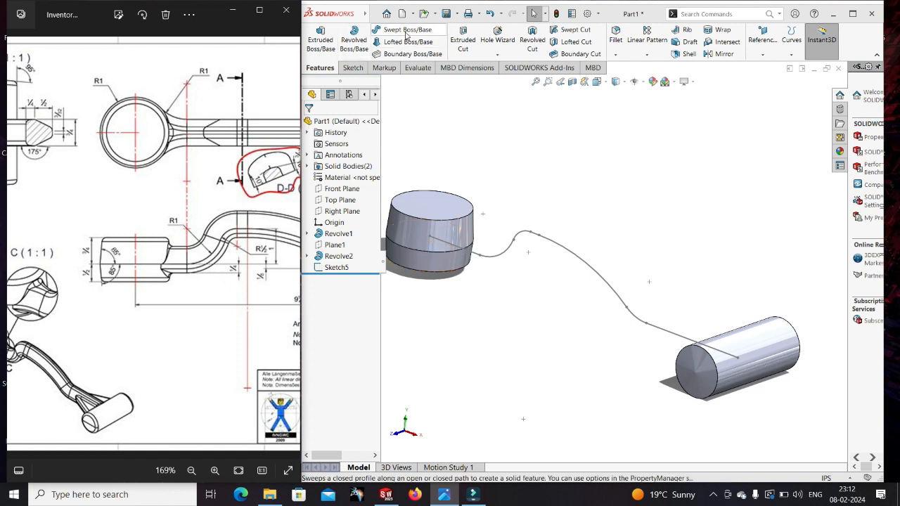
{"action": "left_click", "coordinate": [759, 54]}
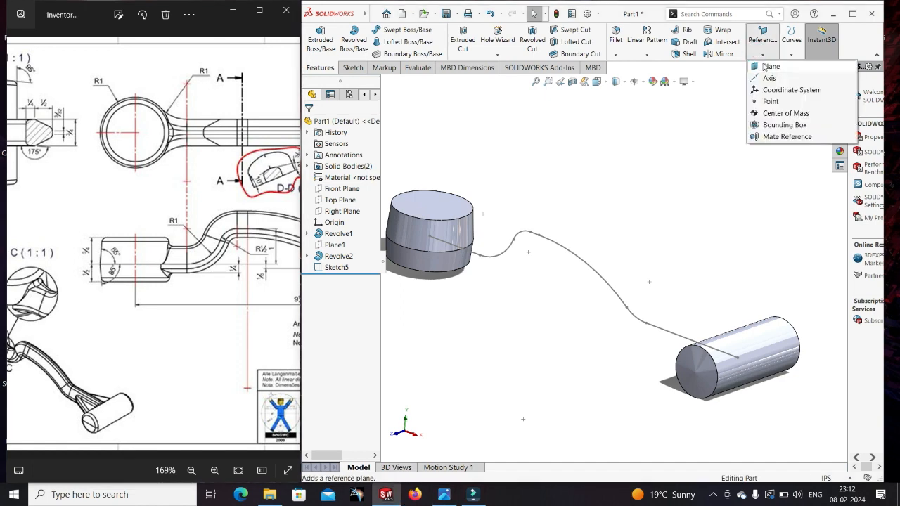
{"action": "left_click", "coordinate": [336, 211]}
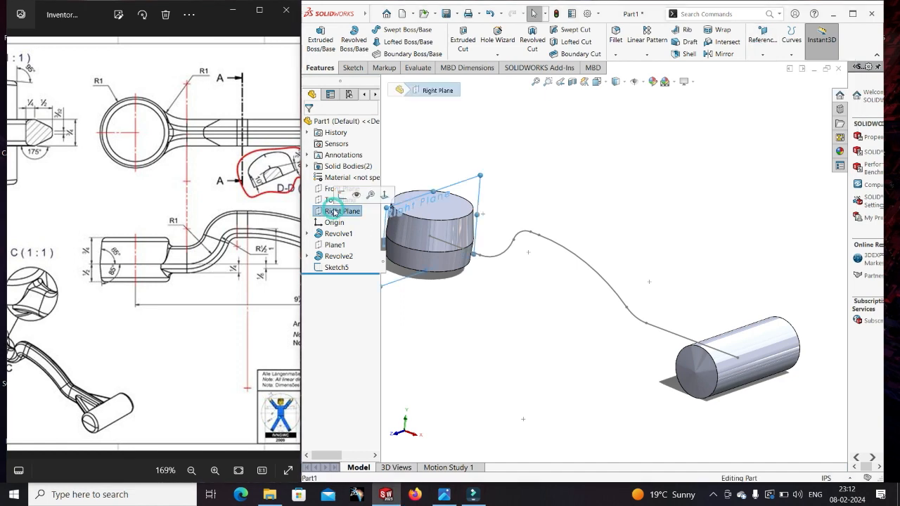
{"action": "left_click", "coordinate": [346, 201]}
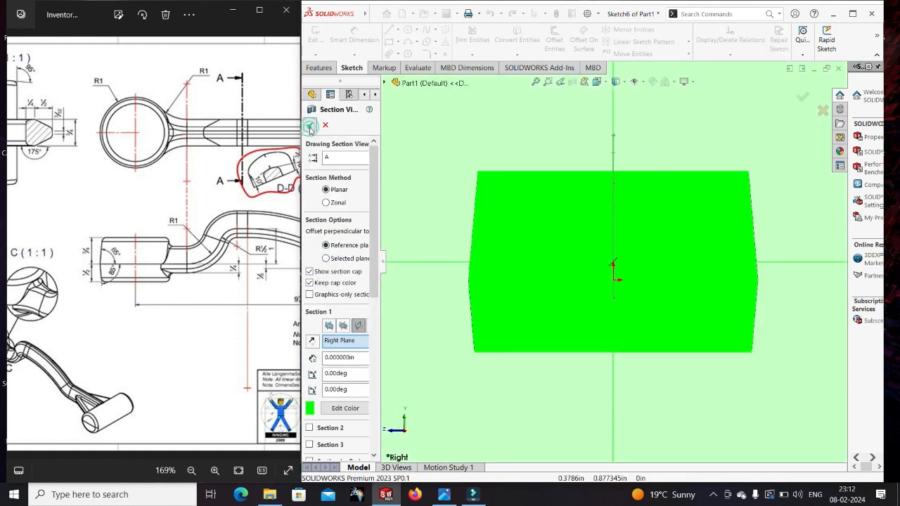
{"action": "left_click", "coordinate": [310, 127]}
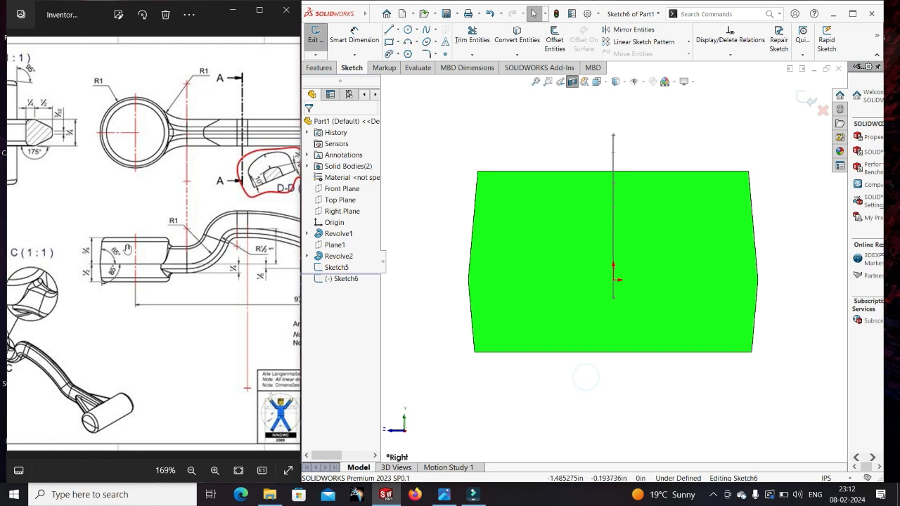
Step: Sketch an open right-half profile around the origin: base about 0.25 in, vertical side about 0.24 in, inward slant, and top line about 0.13 in
{"action": "left_click_drag", "start_coordinate": [127, 248], "coordinate": [195, 252]}
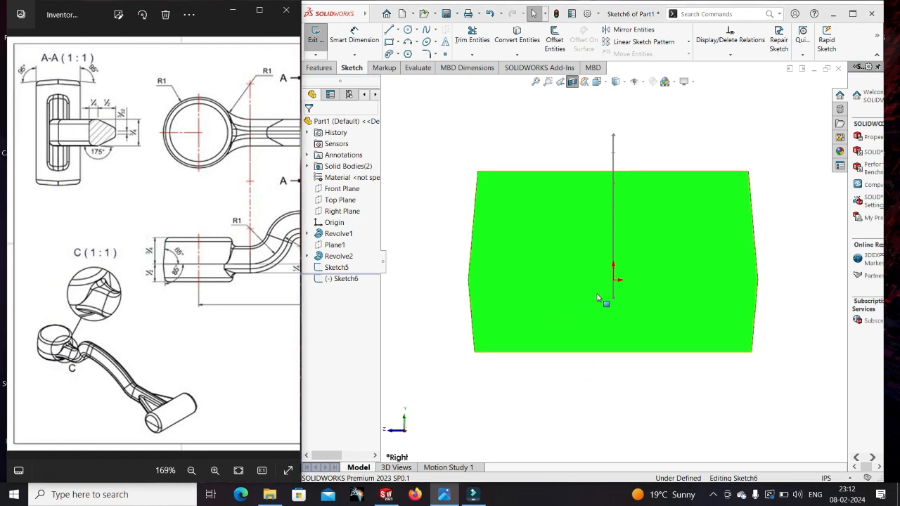
{"action": "scroll", "coordinate": [637, 290], "scroll_direction": "up", "scroll_amount": 1}
{"action": "key", "text": "l"}
{"action": "left_click", "coordinate": [608, 312]}
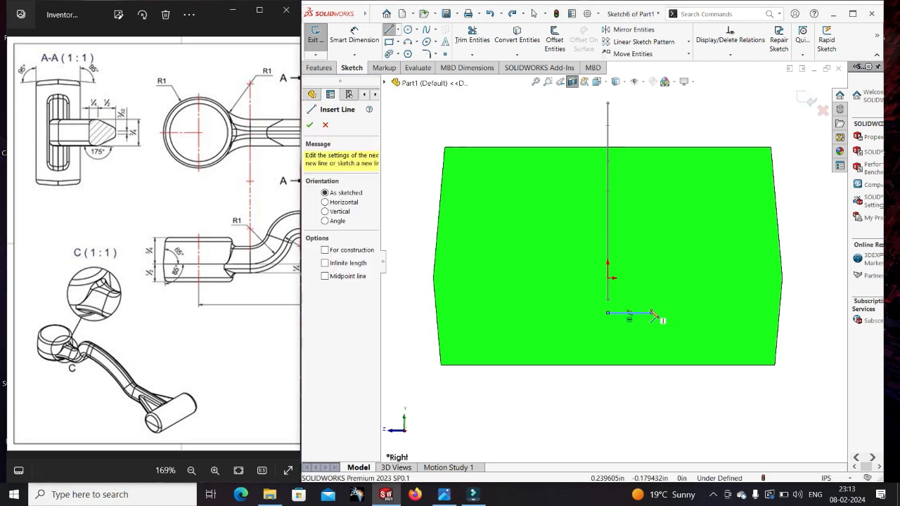
{"action": "left_click", "coordinate": [653, 313]}
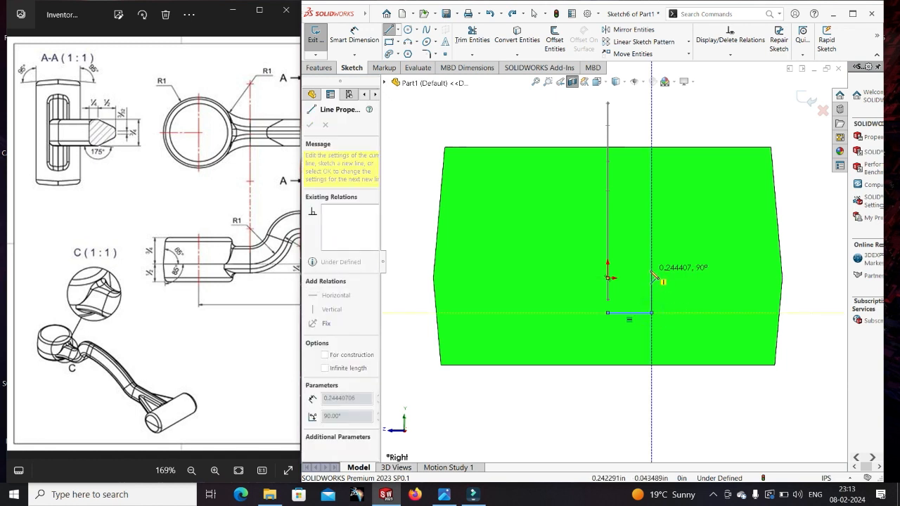
{"action": "left_click", "coordinate": [653, 270]}
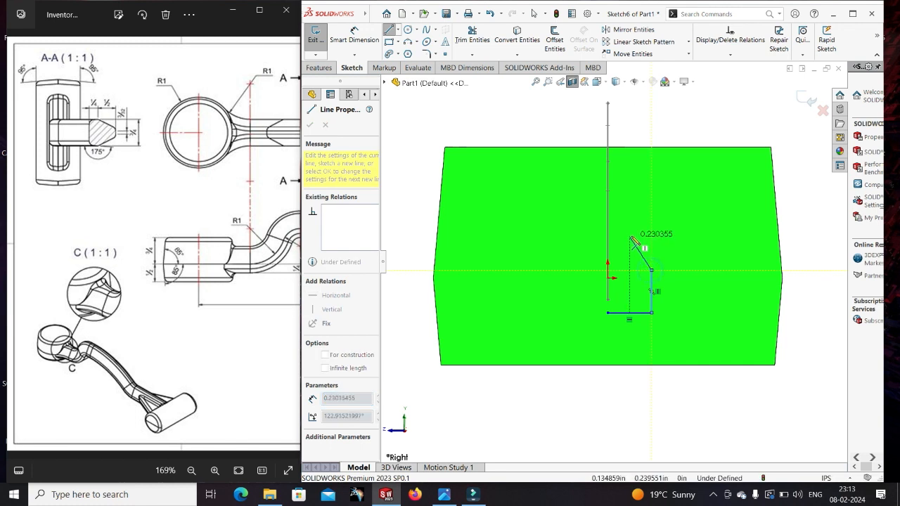
{"action": "left_click", "coordinate": [630, 226]}
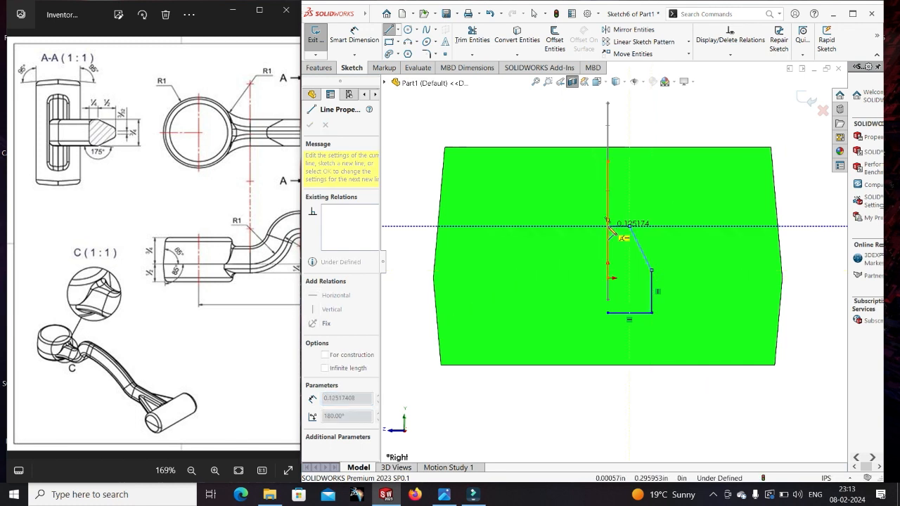
{"action": "left_click", "coordinate": [608, 226]}
{"action": "key", "text": "Escape"}
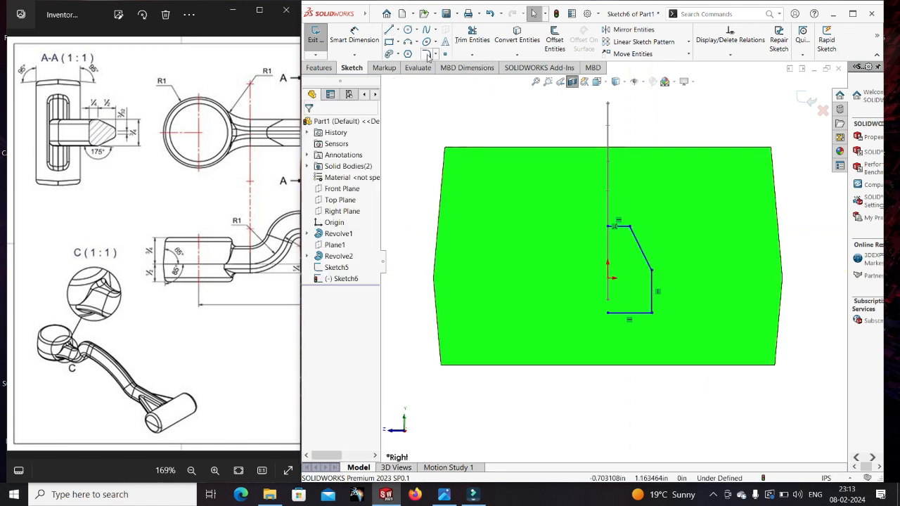
Step: Draw an infinite vertical centerline through the origin
{"action": "left_click", "coordinate": [398, 31]}
{"action": "left_click", "coordinate": [414, 44]}
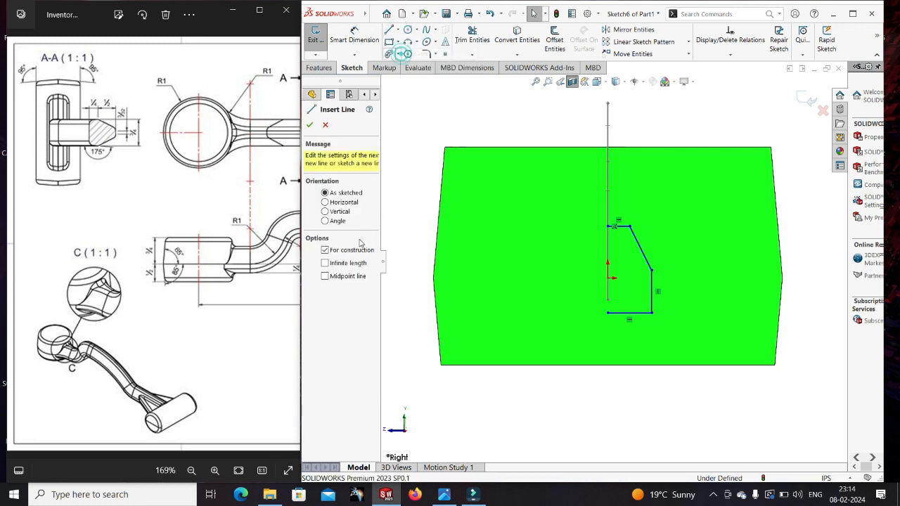
{"action": "left_click", "coordinate": [608, 277]}
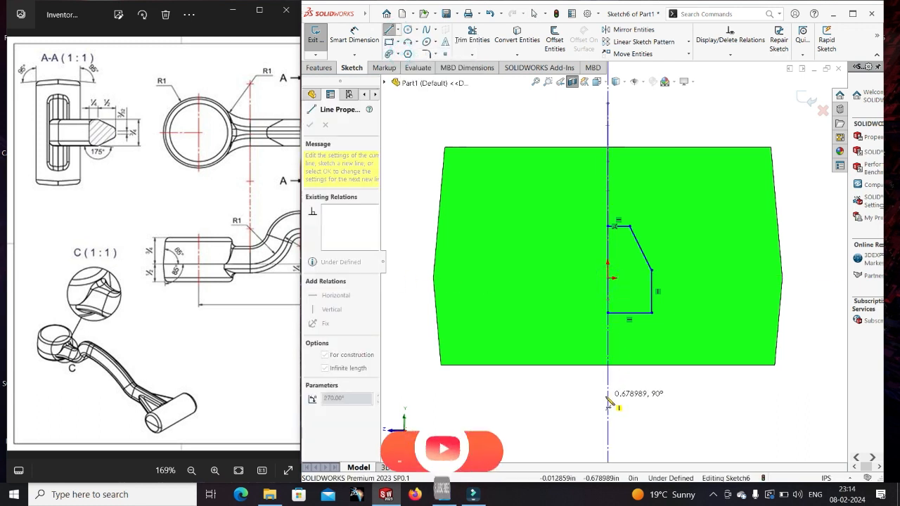
{"action": "left_click", "coordinate": [608, 398]}
{"action": "key", "text": "Escape"}
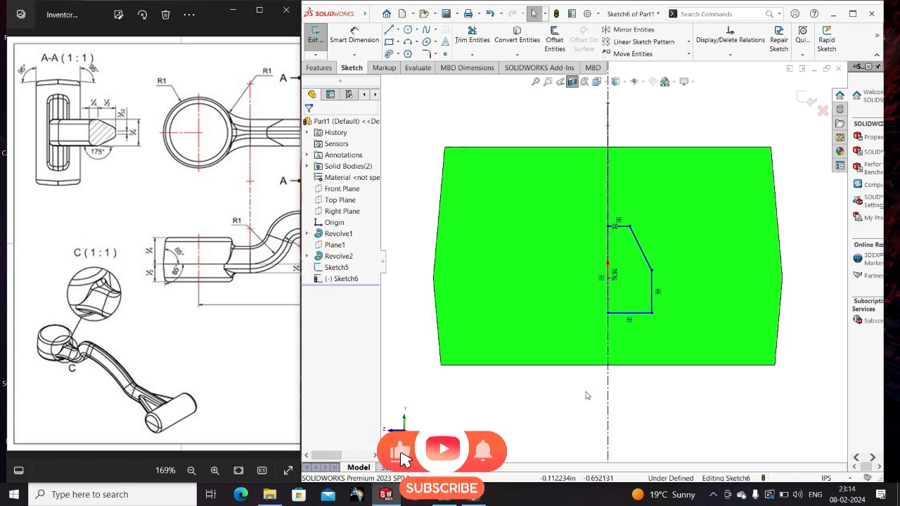
Step: Mirror the four half-profile lines about the vertical centerline, keeping the originals
{"action": "left_click_drag", "start_coordinate": [580, 389], "coordinate": [692, 202]}
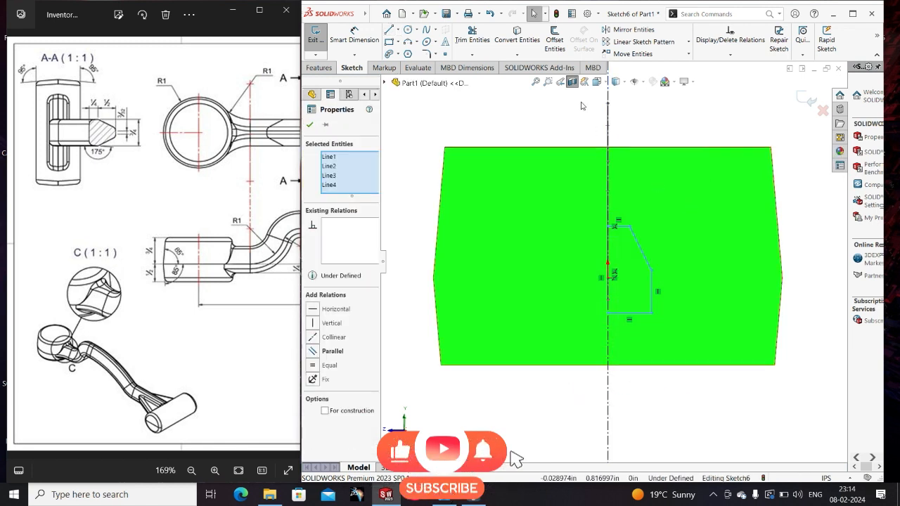
{"action": "left_click", "coordinate": [633, 29]}
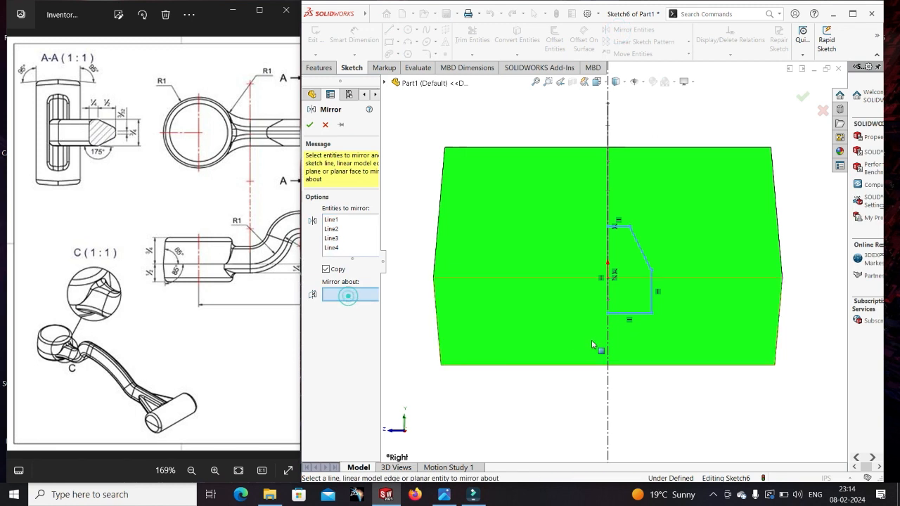
{"action": "left_click", "coordinate": [608, 396]}
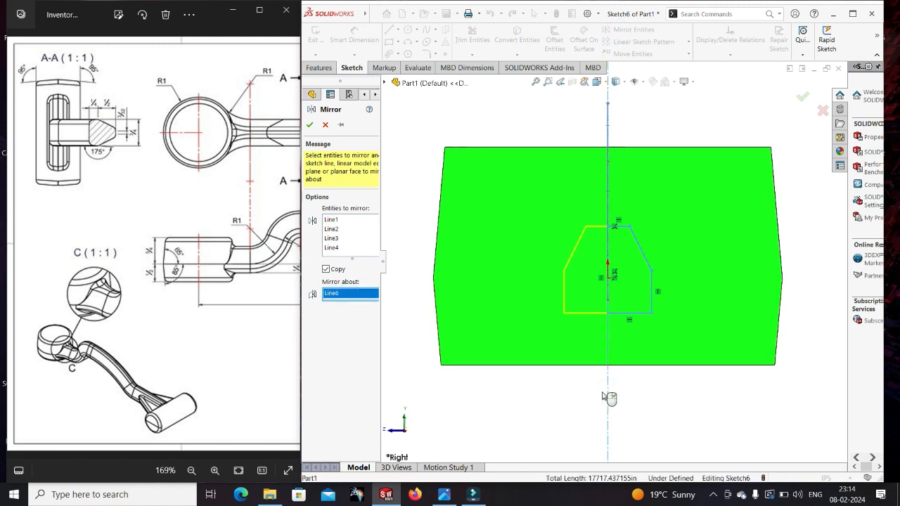
{"action": "left_click", "coordinate": [309, 125]}
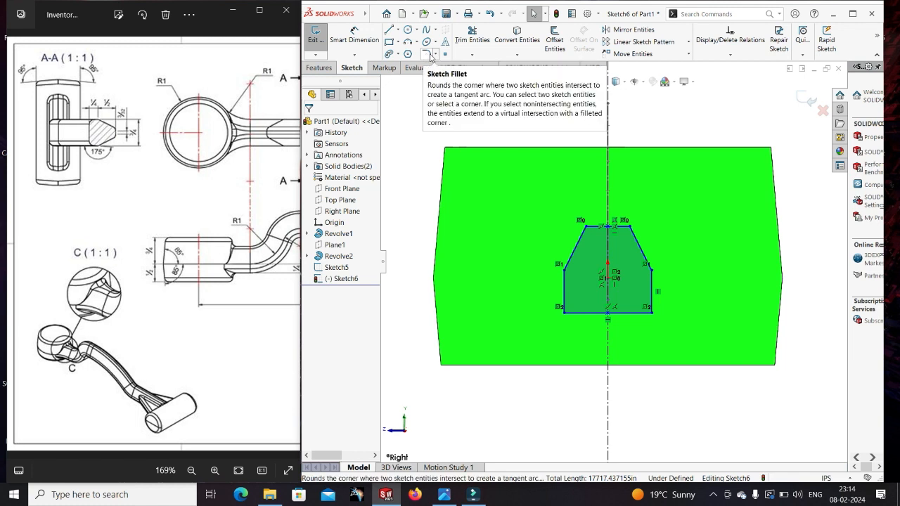
Step: Dimension the height of the profile's vertical side as 0.25 in
{"action": "left_click", "coordinate": [366, 43]}
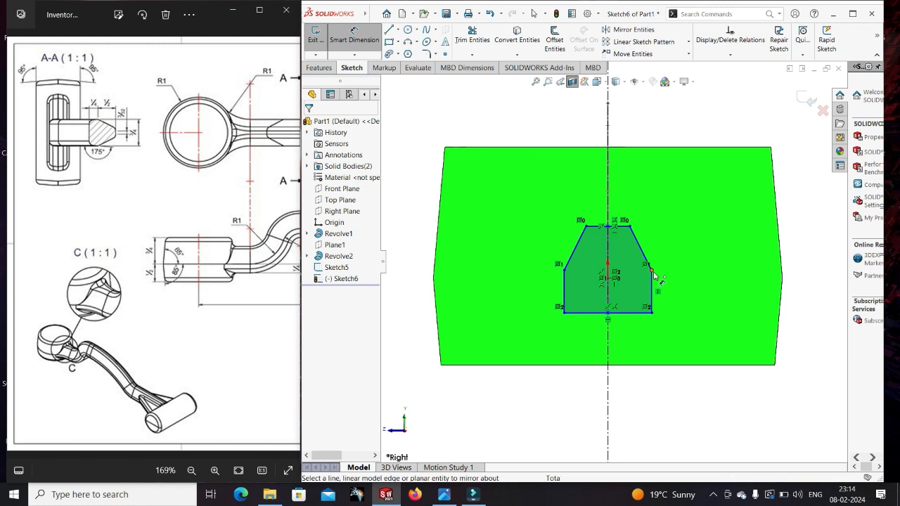
{"action": "left_click", "coordinate": [651, 310]}
{"action": "left_click", "coordinate": [645, 313]}
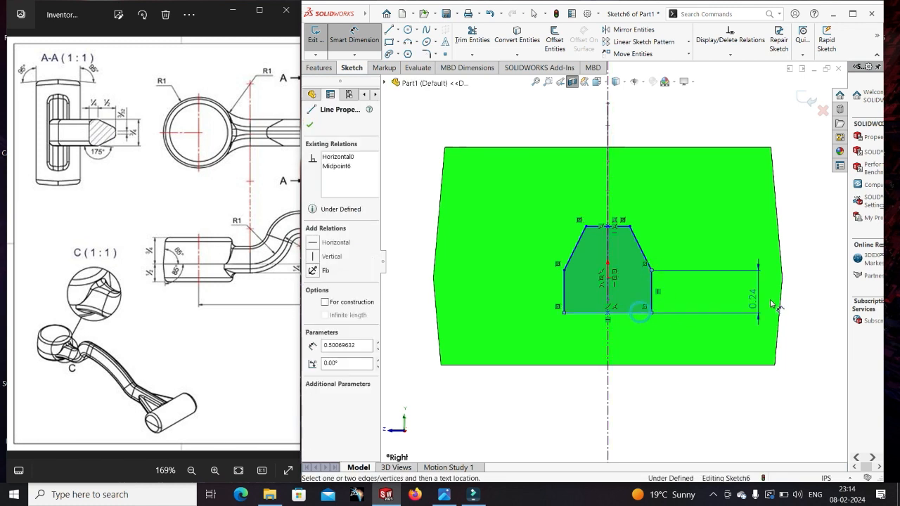
{"action": "left_click", "coordinate": [805, 302]}
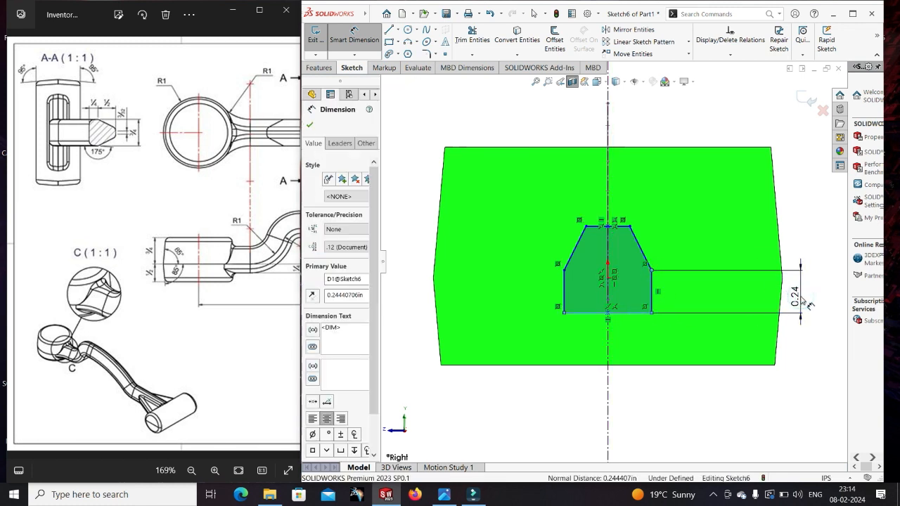
{"action": "type", "text": "0.25"}
{"action": "key", "text": "Return"}
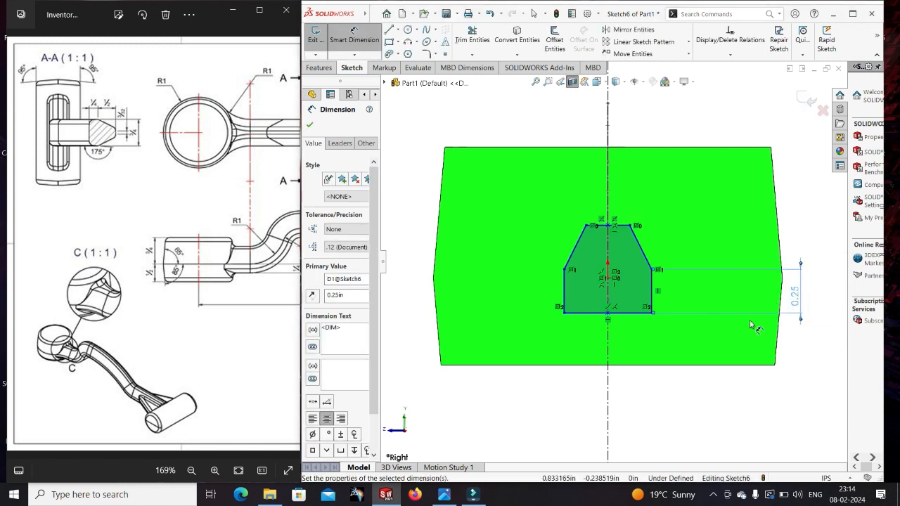
Step: Dimension the width between the profile's two vertical sides as 0.75 in
{"action": "left_click", "coordinate": [651, 291]}
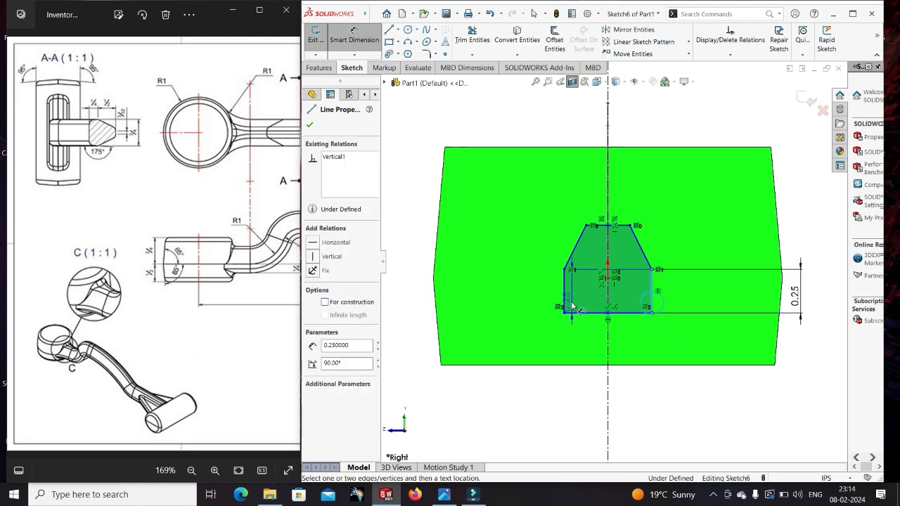
{"action": "left_click", "coordinate": [565, 296]}
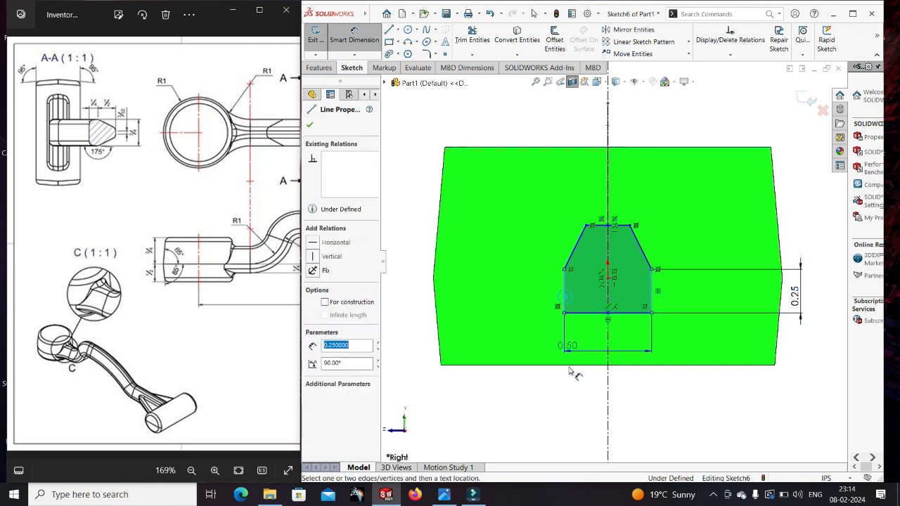
{"action": "left_click", "coordinate": [533, 386]}
{"action": "type", "text": "0.5"}
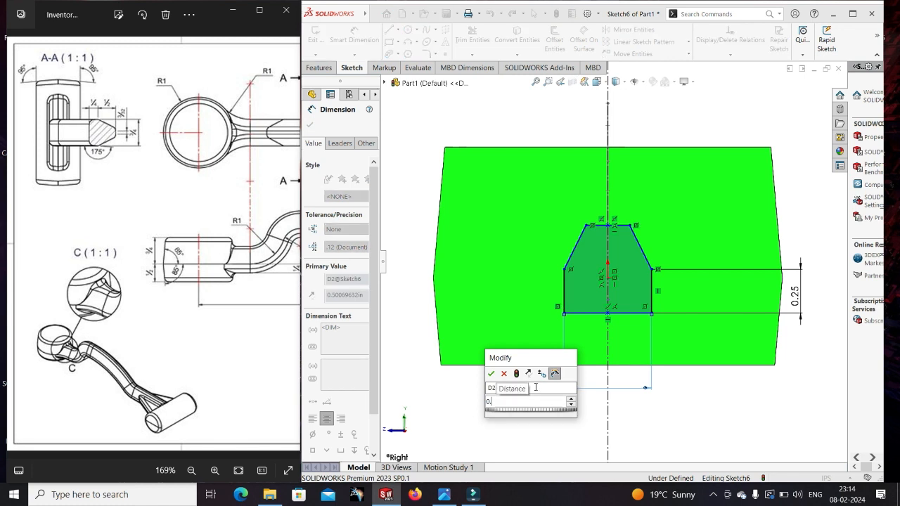
{"action": "key", "text": "Return"}
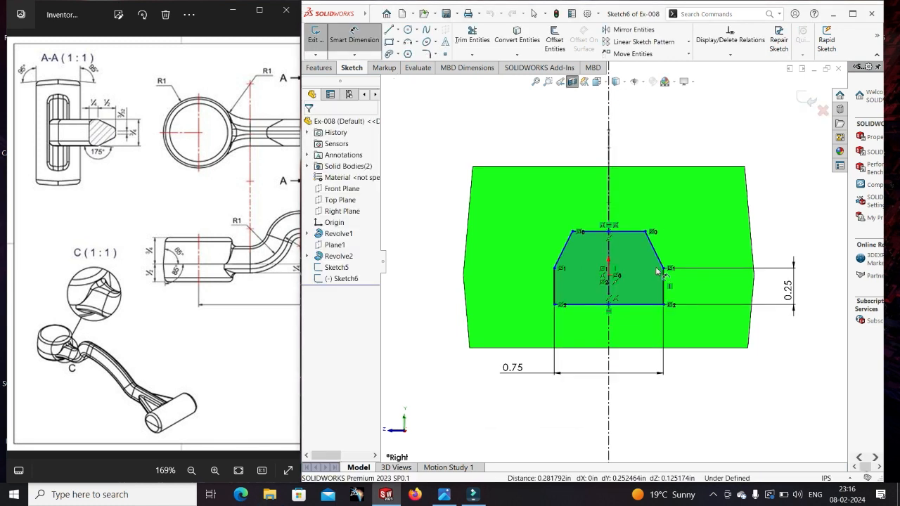
Step: Dimension the vertical distance from the right side's upper endpoint to the profile's upper right corner as 0.5 in
{"action": "left_click", "coordinate": [665, 269]}
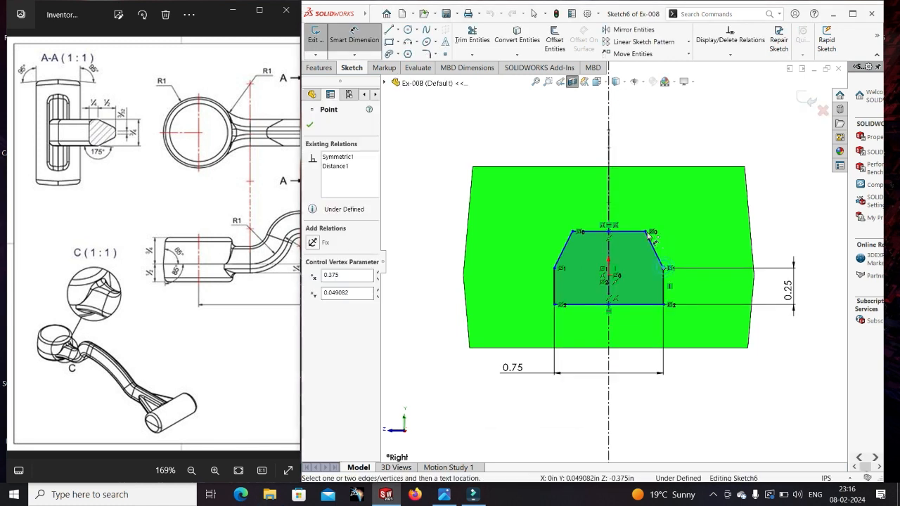
{"action": "left_click", "coordinate": [789, 251]}
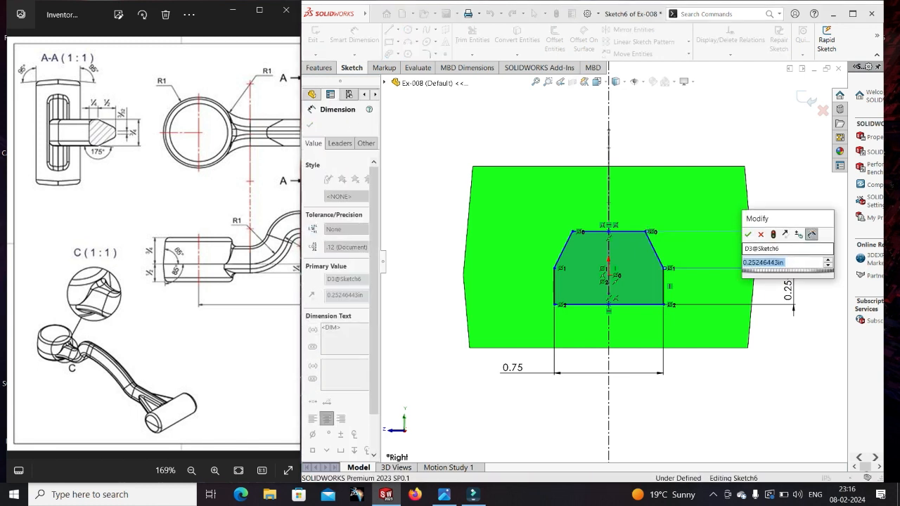
{"action": "type", "text": "0.5"}
{"action": "key", "text": "Return"}
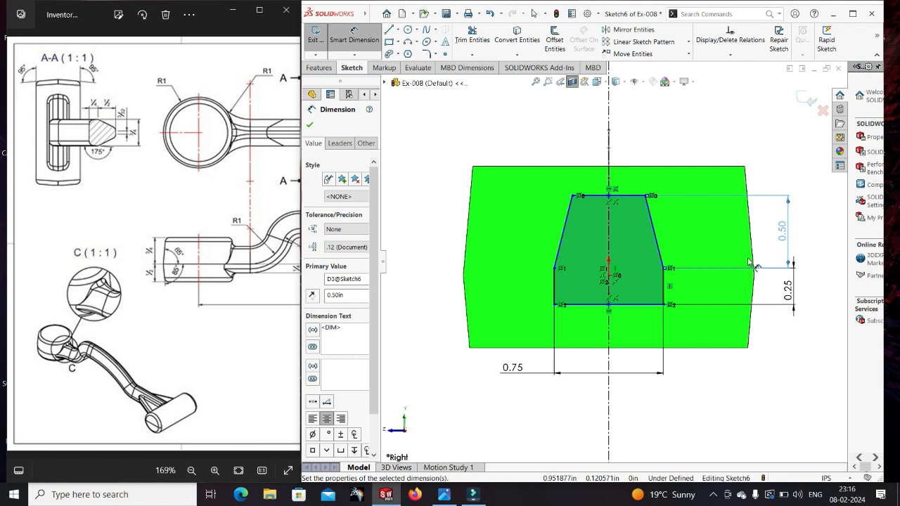
Step: Try to dimension the angle between the right vertical side and the slanted line as 175°, and undo it
{"action": "left_click", "coordinate": [664, 294]}
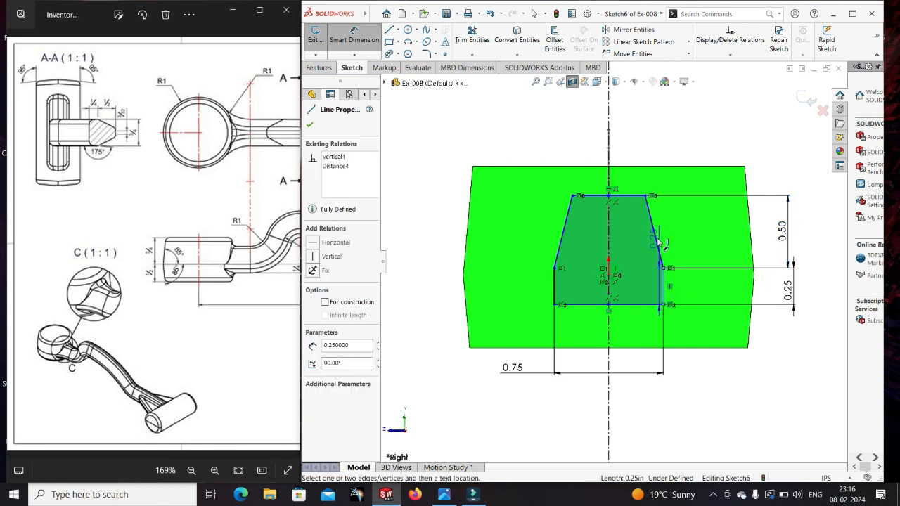
{"action": "left_click", "coordinate": [656, 239]}
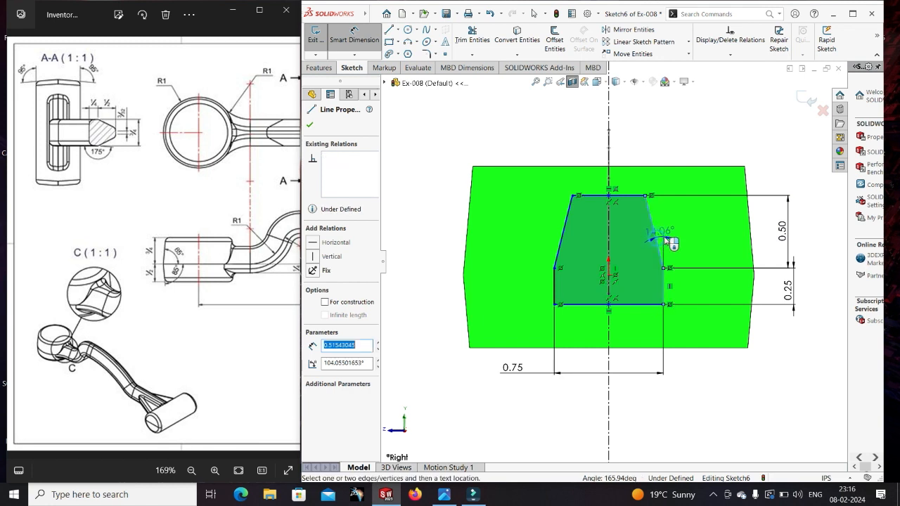
{"action": "left_click", "coordinate": [703, 258]}
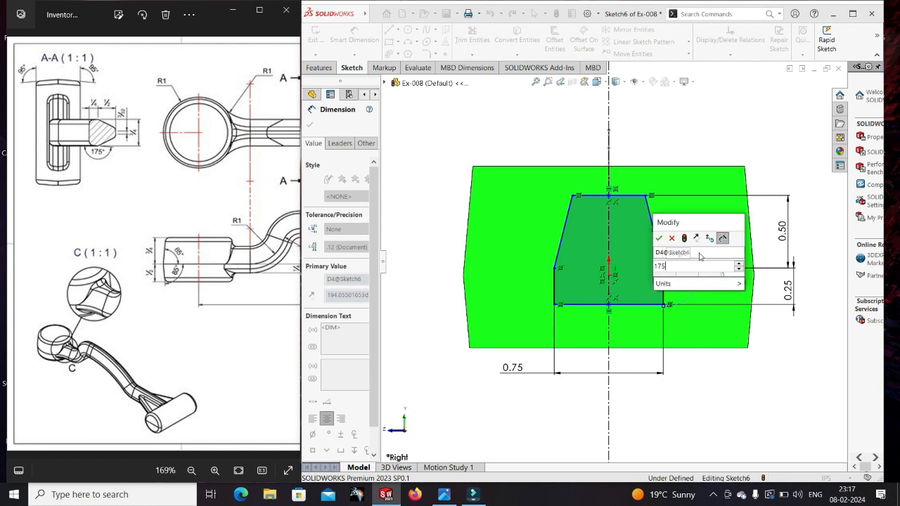
{"action": "type", "text": "175"}
{"action": "key", "text": "Return"}
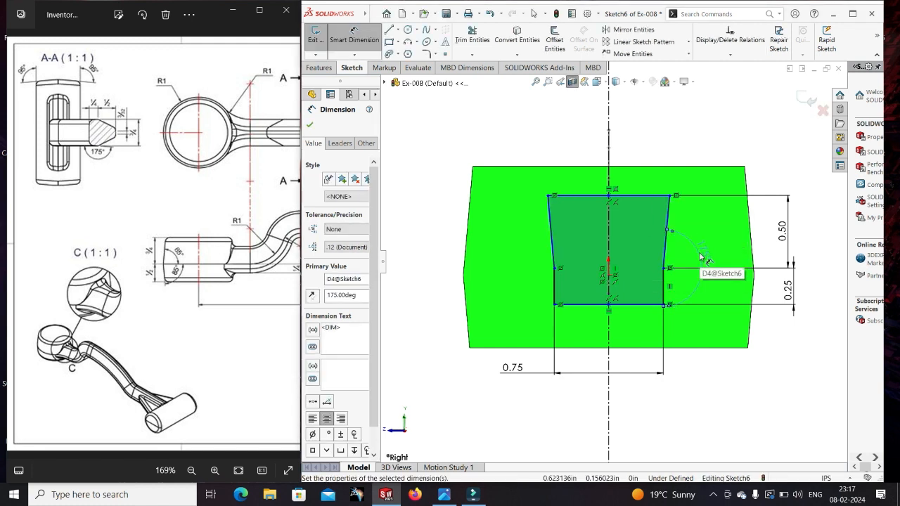
{"action": "key", "text": "Escape"}
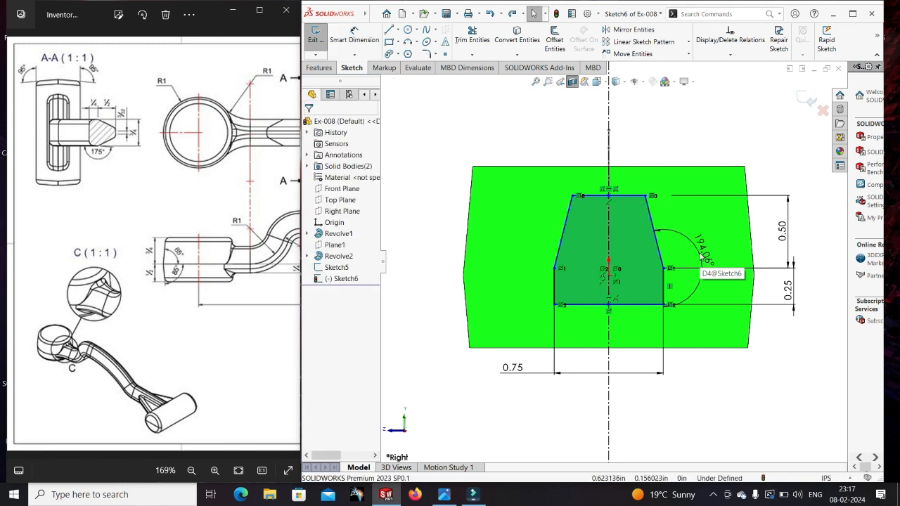
{"action": "key", "text": "ctrl+z"}
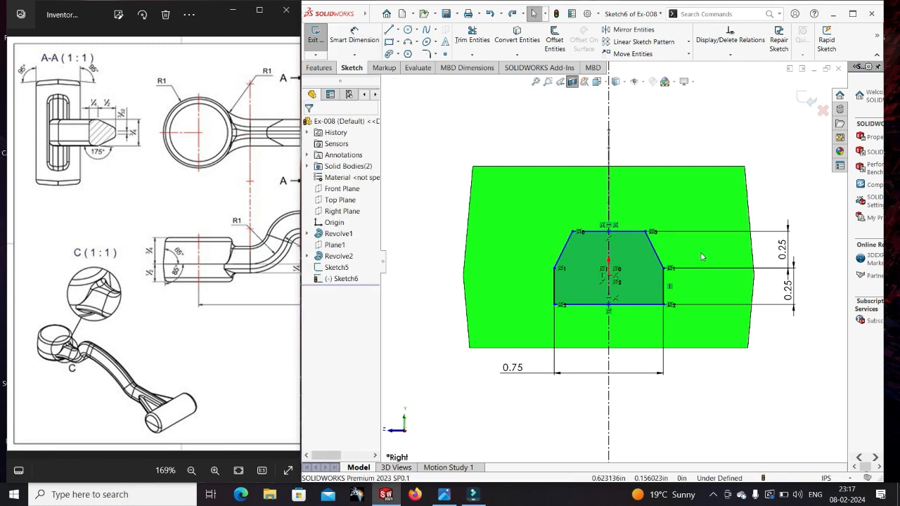
Step: Set the height dimension of the profile's slanted section to 0.5 in
{"action": "double_click", "coordinate": [782, 250]}
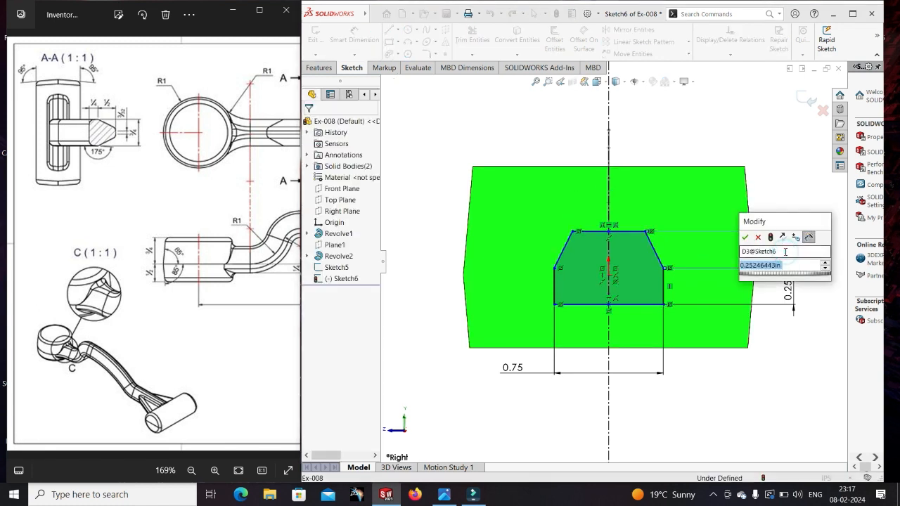
{"action": "type", "text": "0.25"}
{"action": "key", "text": "Return"}
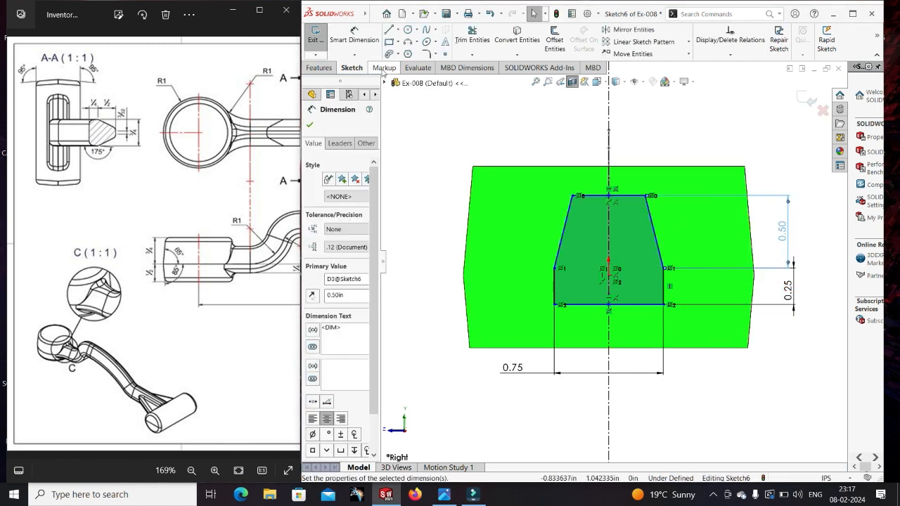
Step: Dimension the distance from the origin to the profile's base line as 0.25 in
{"action": "left_click", "coordinate": [371, 42]}
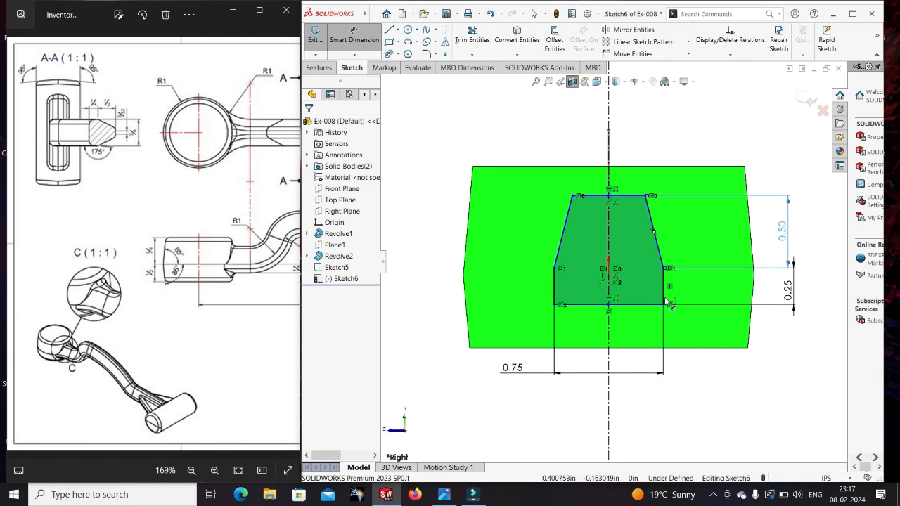
{"action": "left_click", "coordinate": [617, 307]}
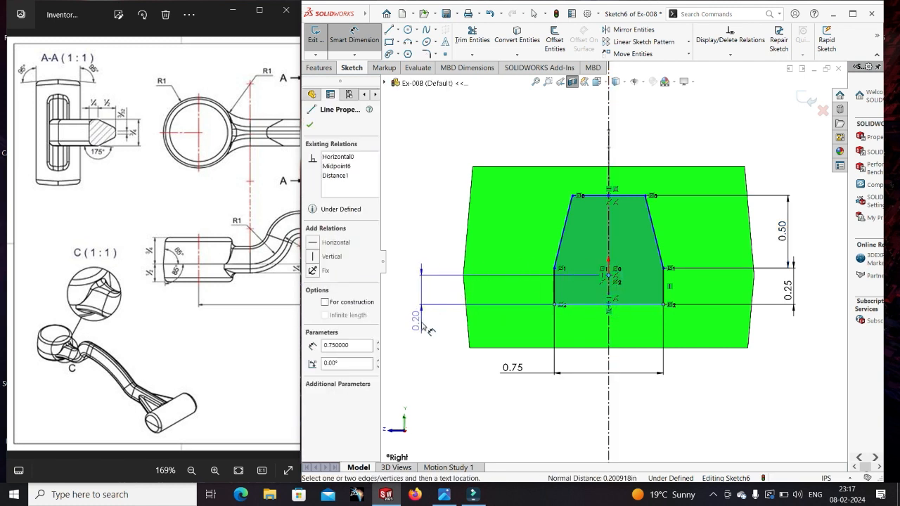
{"action": "left_click", "coordinate": [422, 323]}
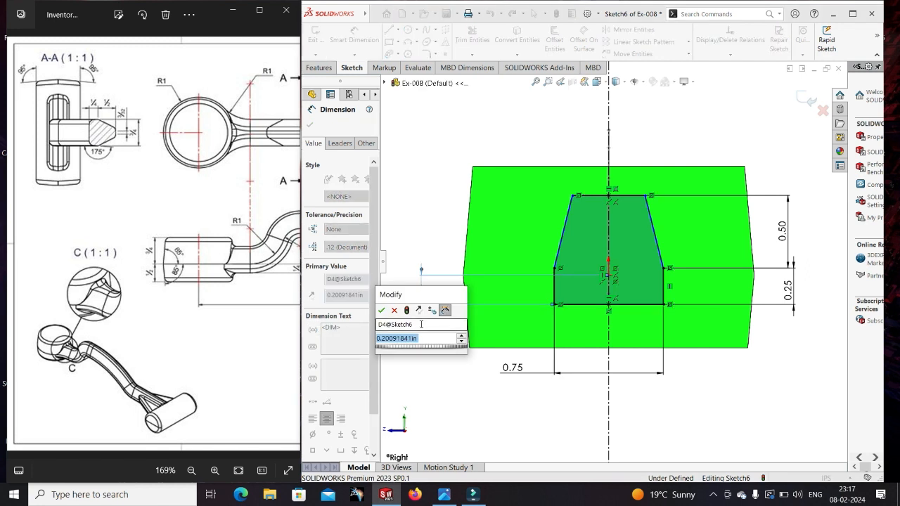
{"action": "type", "text": "0.25"}
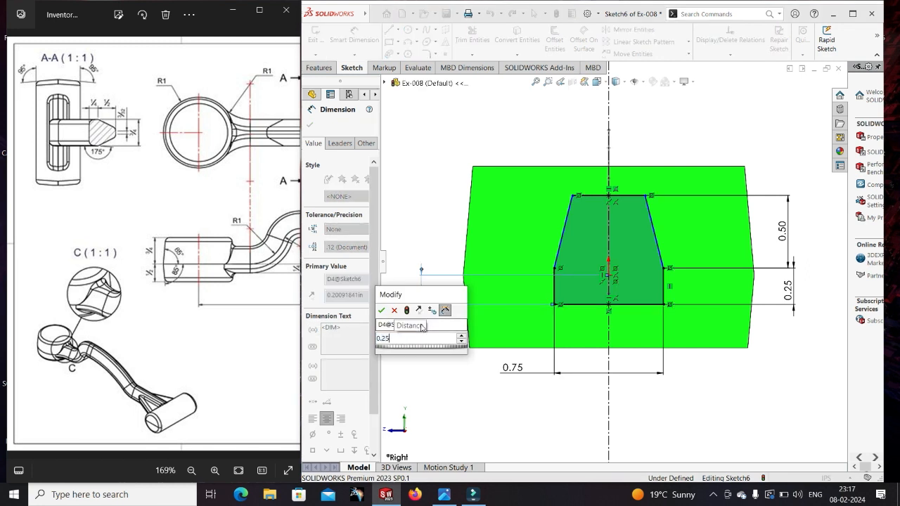
{"action": "key", "text": "Return"}
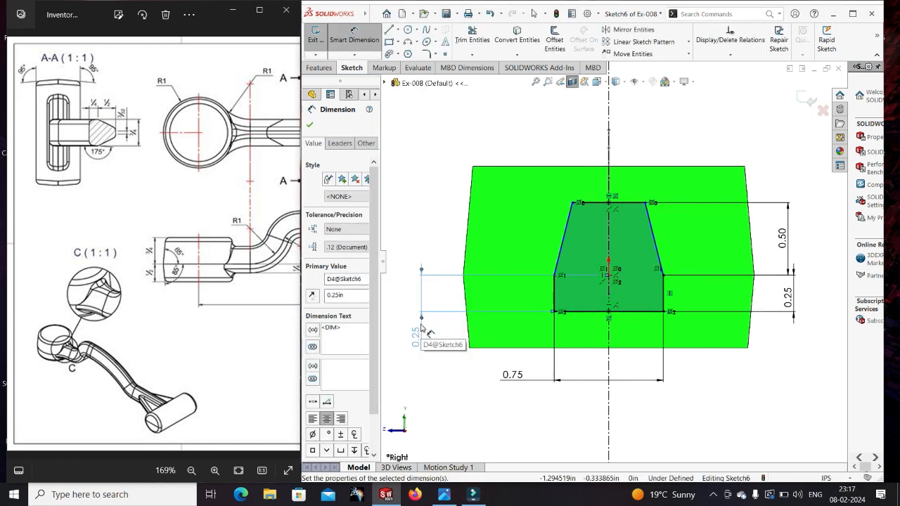
Step: Fillet all six corners of the profile with a 0.125 in radius, accepting removal of the midpoint relations
{"action": "left_click_drag", "start_coordinate": [215, 312], "coordinate": [68, 305]}
{"action": "left_click_drag", "start_coordinate": [135, 322], "coordinate": [51, 312]}
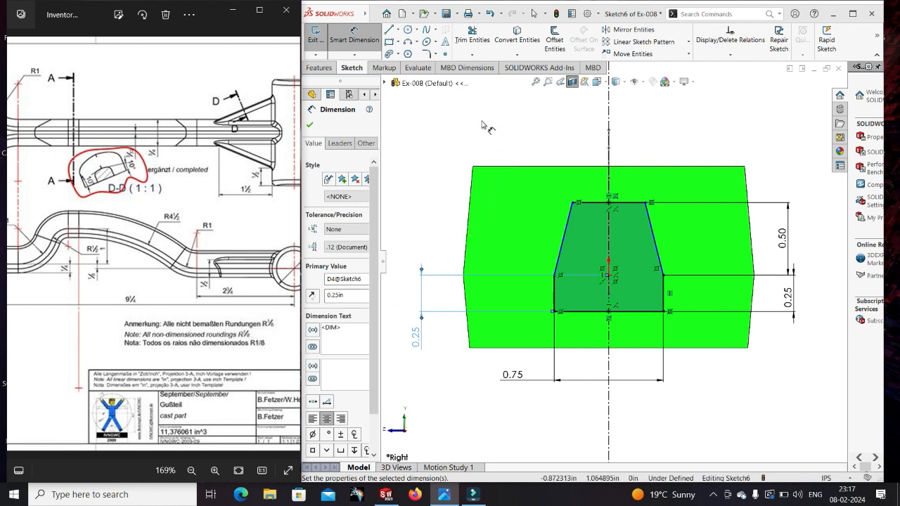
{"action": "left_click", "coordinate": [426, 53]}
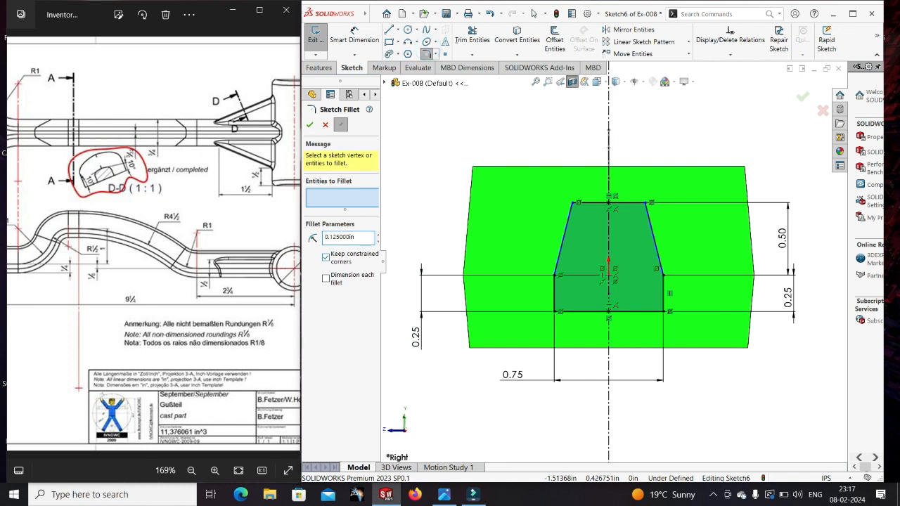
{"action": "left_click", "coordinate": [559, 311]}
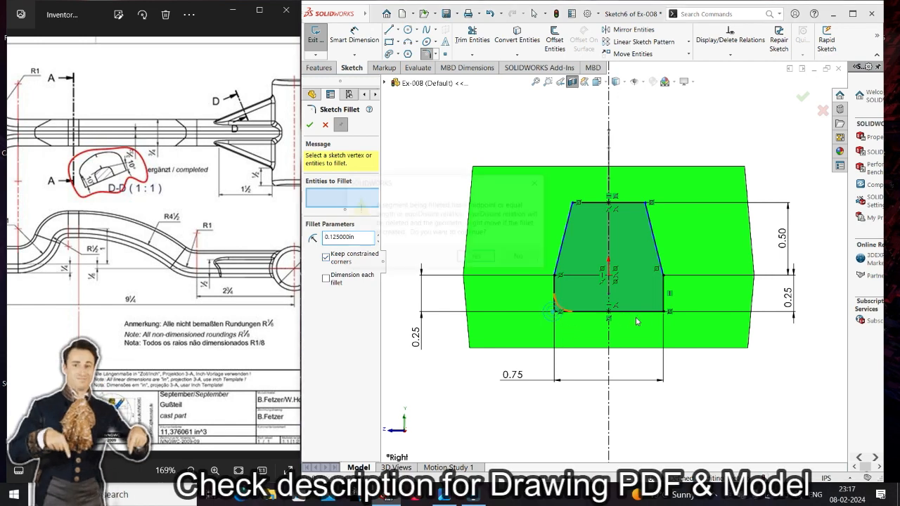
{"action": "left_click", "coordinate": [477, 258]}
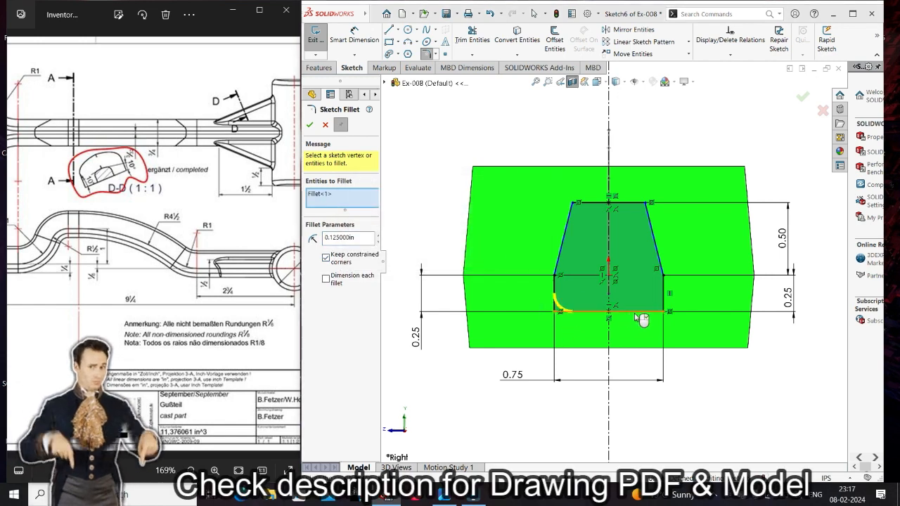
{"action": "left_click", "coordinate": [662, 313]}
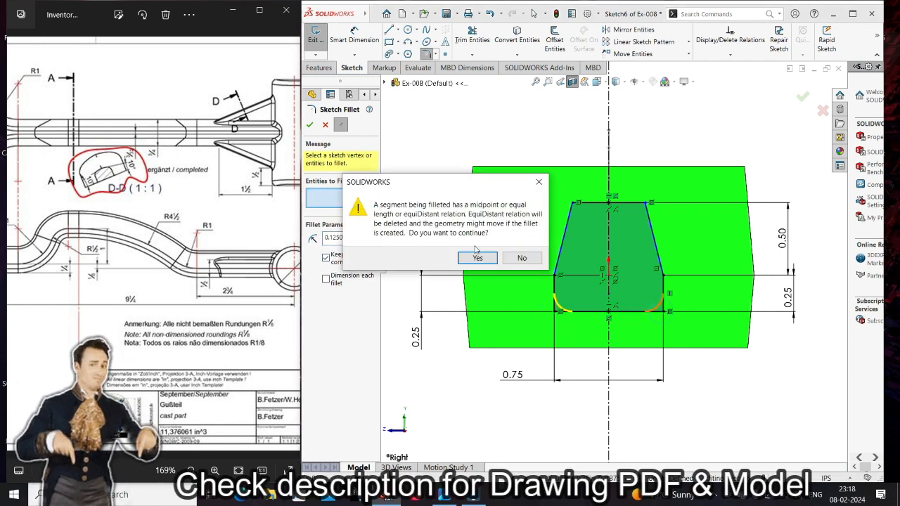
{"action": "left_click", "coordinate": [477, 258]}
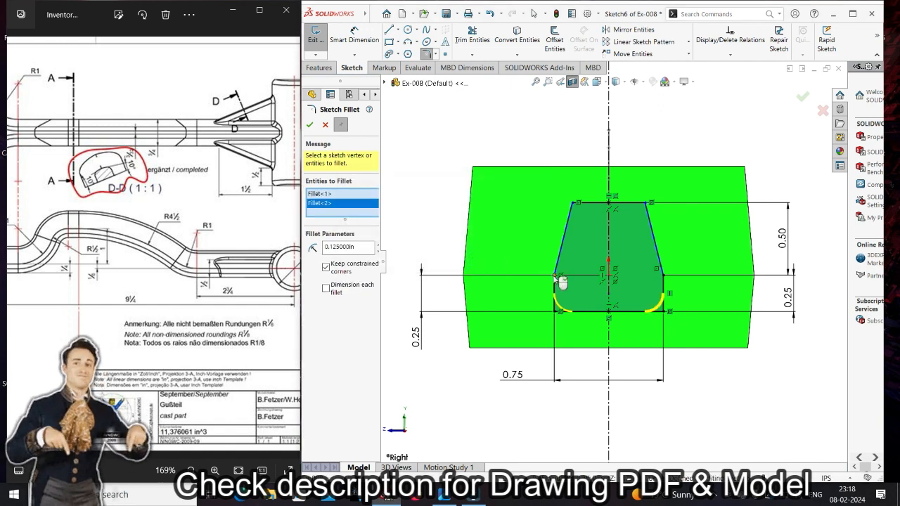
{"action": "left_click", "coordinate": [560, 278]}
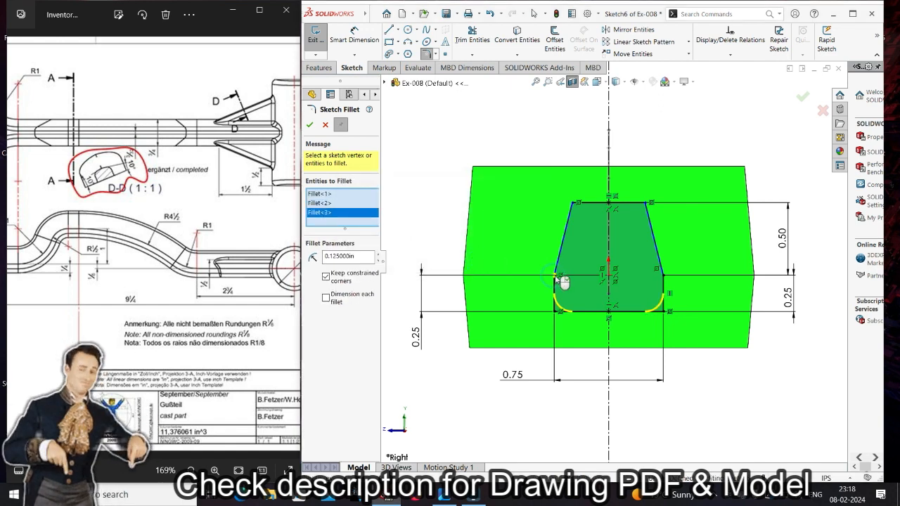
{"action": "left_click", "coordinate": [661, 276]}
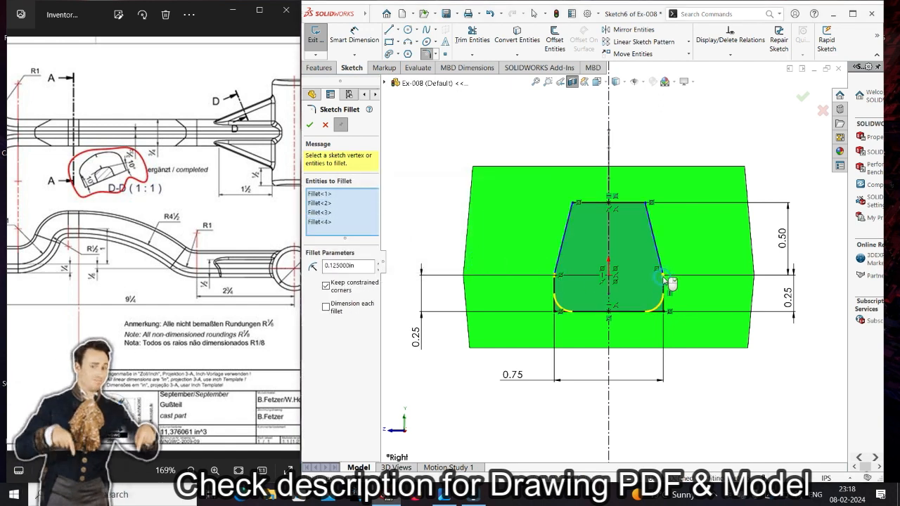
{"action": "left_click", "coordinate": [651, 205]}
{"action": "left_click", "coordinate": [478, 258]}
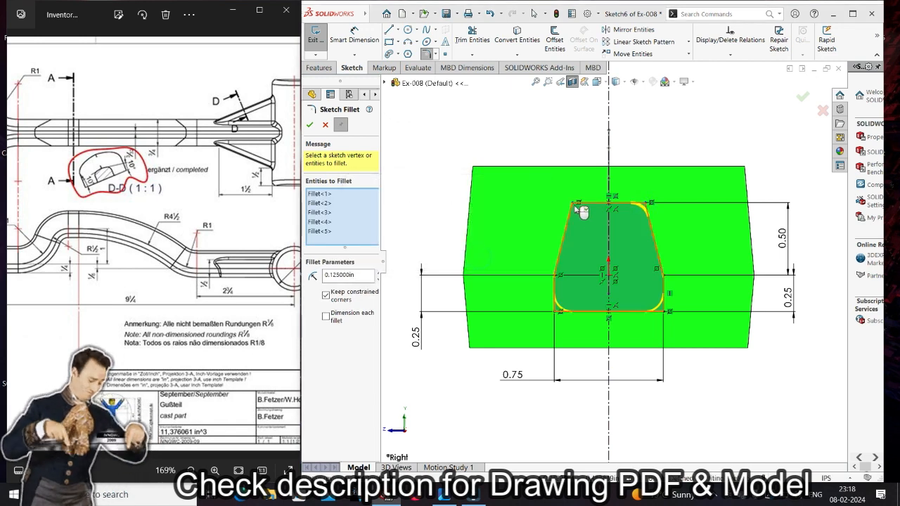
{"action": "left_click", "coordinate": [575, 204]}
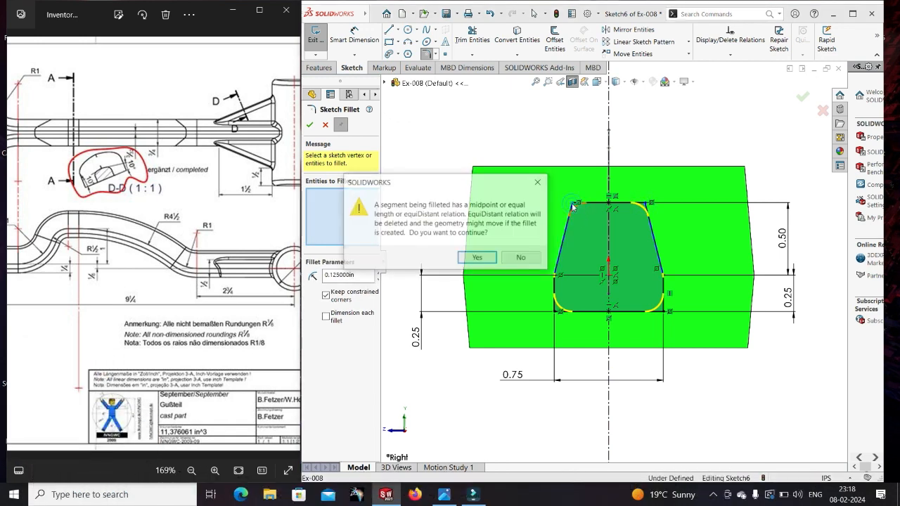
{"action": "left_click", "coordinate": [477, 258]}
{"action": "left_click", "coordinate": [309, 128]}
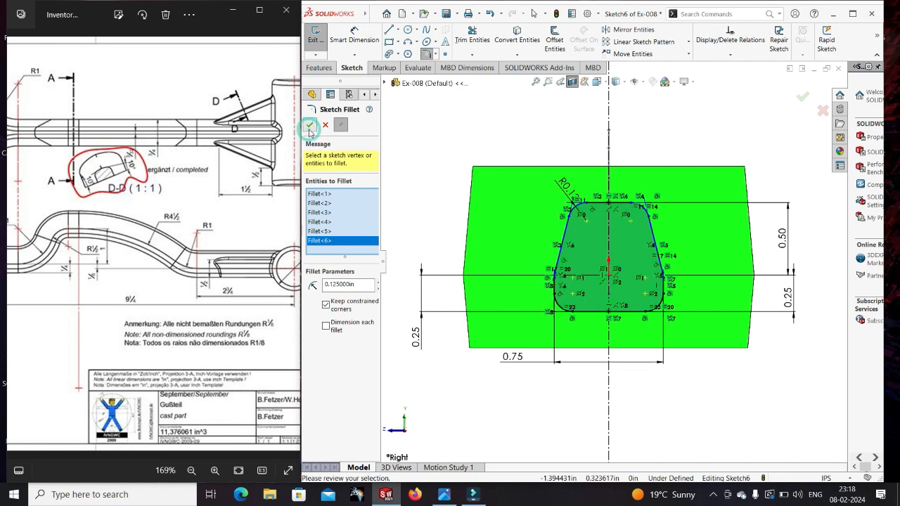
{"action": "left_click", "coordinate": [310, 126]}
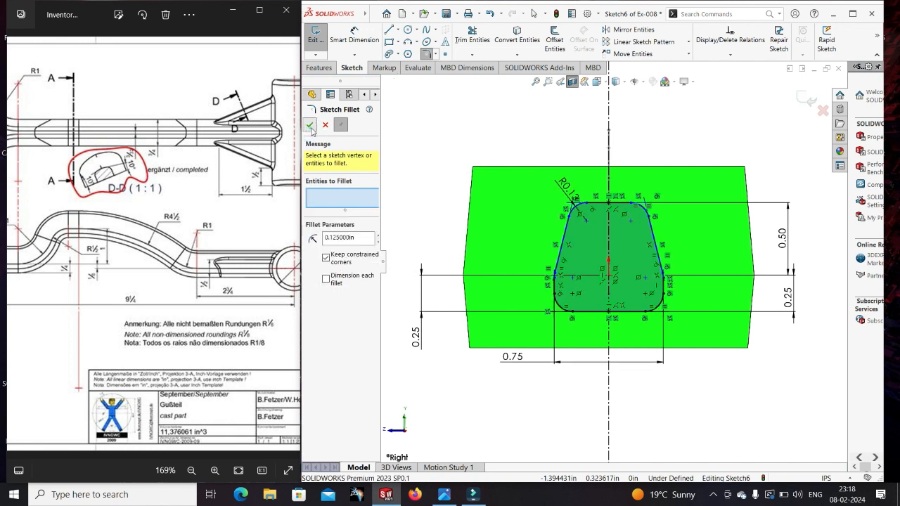
Step: Dimension the profile's short top line as 3/32 in and close the cross-section sketch
{"action": "left_click", "coordinate": [353, 40]}
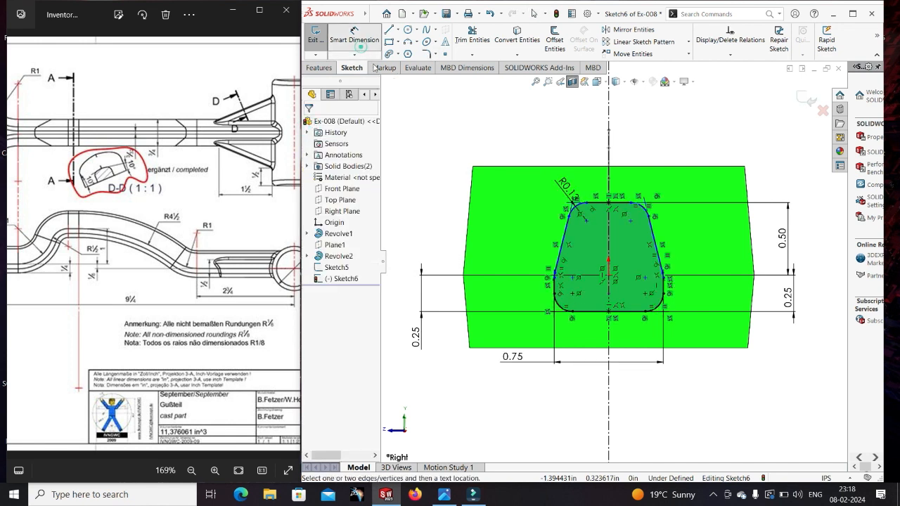
{"action": "left_click", "coordinate": [599, 204]}
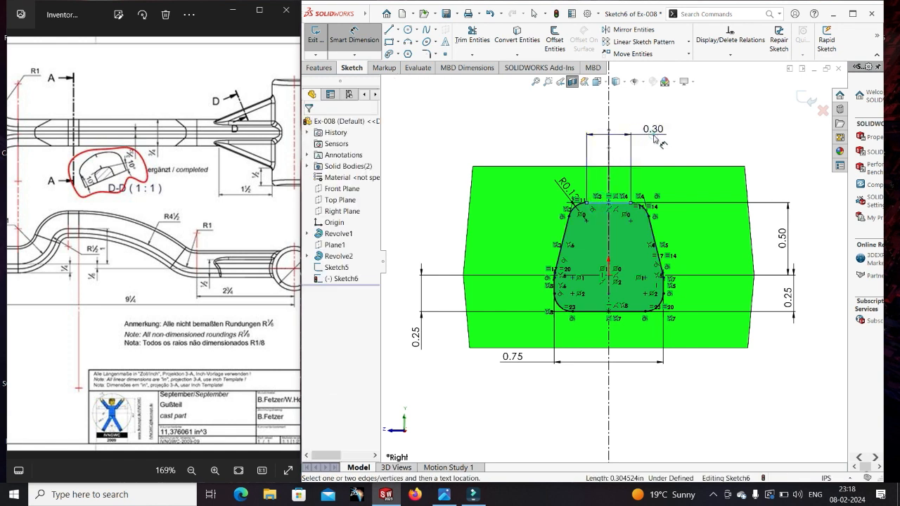
{"action": "left_click", "coordinate": [650, 128]}
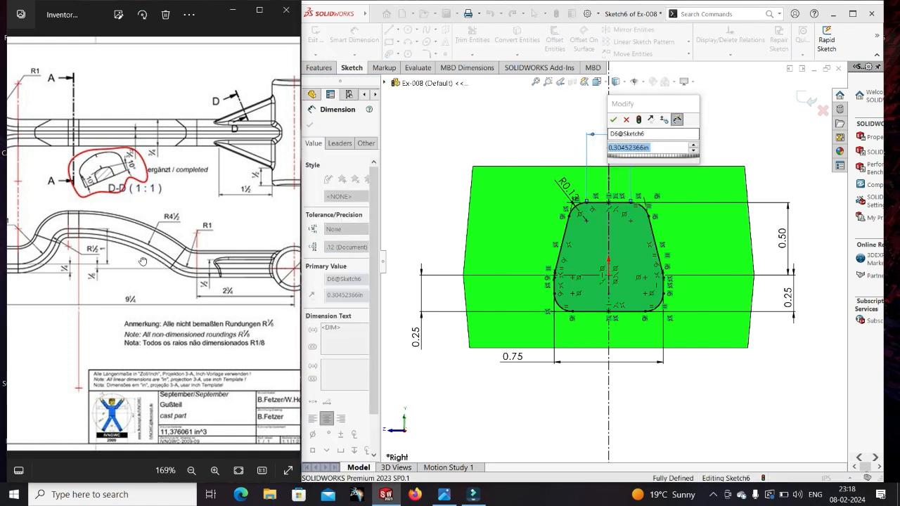
{"action": "mouse_move", "coordinate": [145, 261]}
{"action": "left_mouse_down"}
{"action": "mouse_move", "coordinate": [242, 260]}
{"action": "mouse_move", "coordinate": [169, 258]}
{"action": "left_mouse_up"}
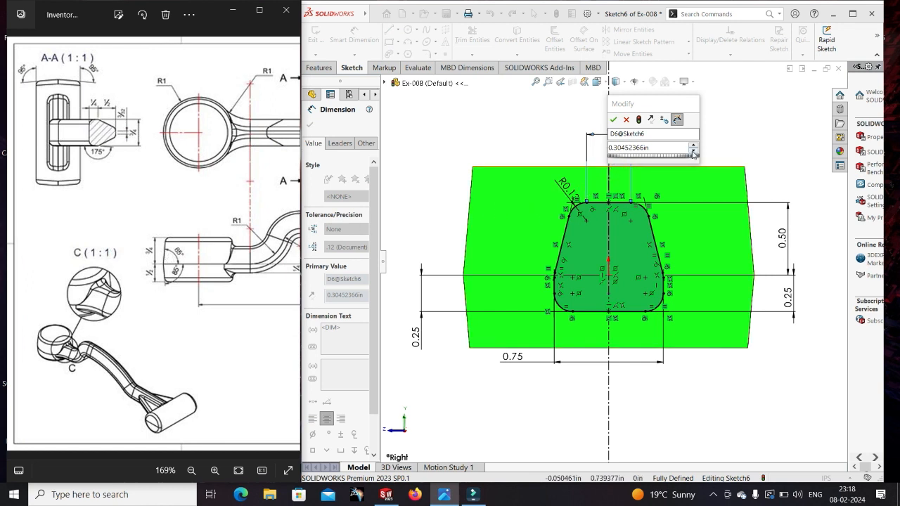
{"action": "left_click", "coordinate": [661, 151]}
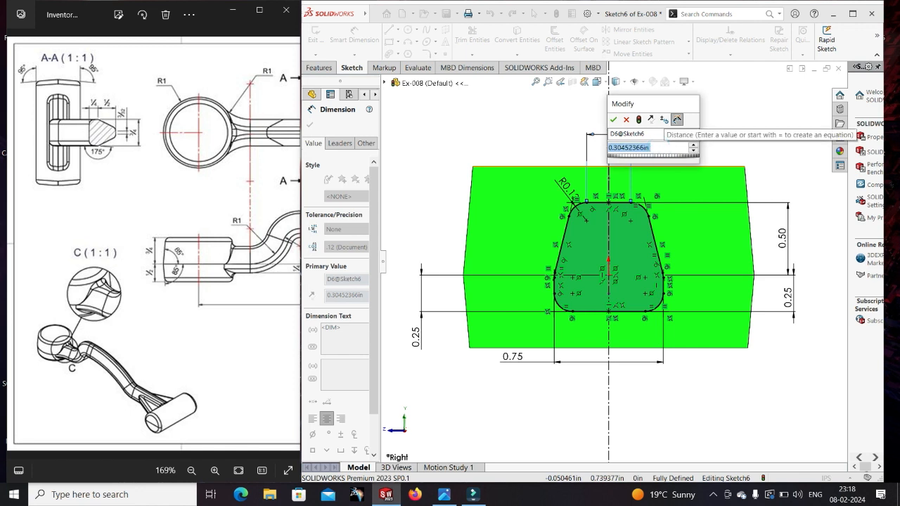
{"action": "type", "text": "3/32"}
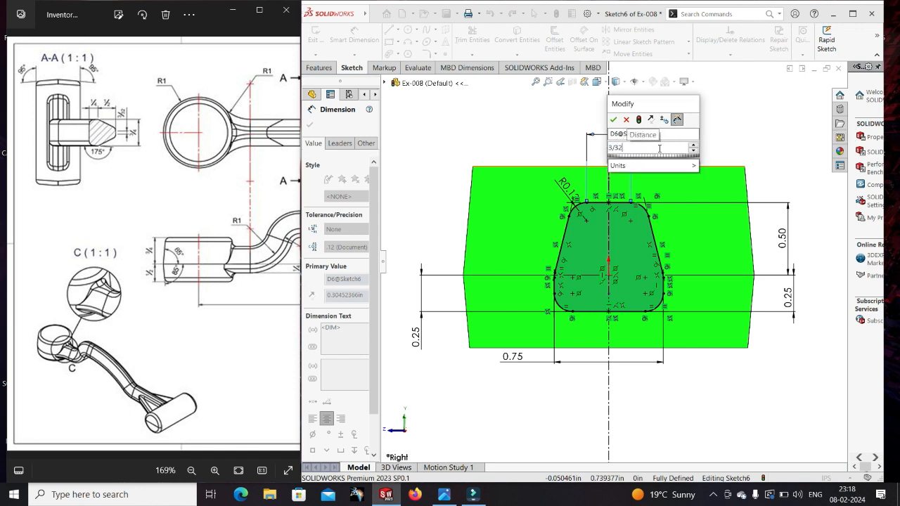
{"action": "key", "text": "Return"}
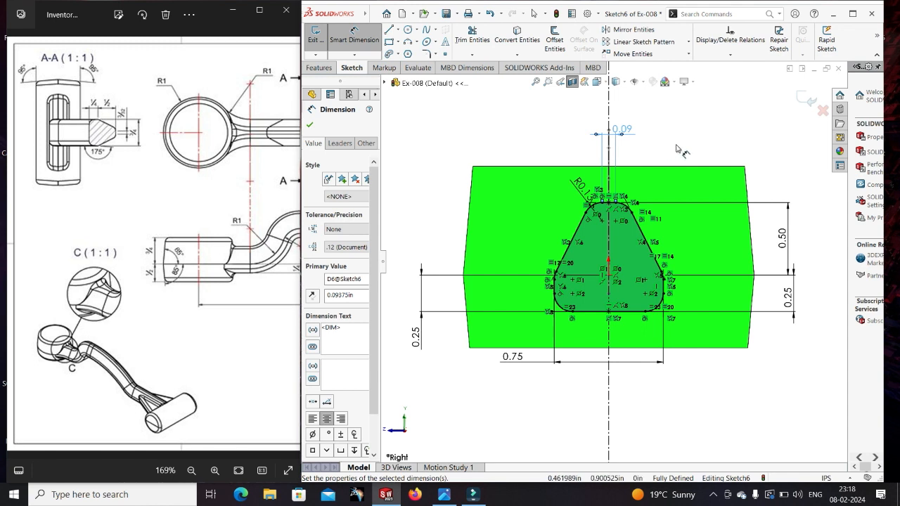
{"action": "left_click", "coordinate": [681, 149]}
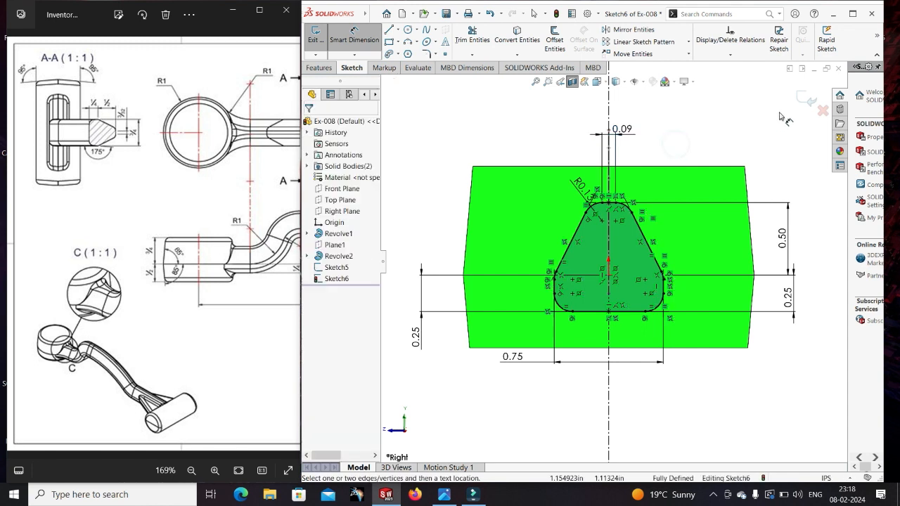
{"action": "left_click", "coordinate": [806, 102]}
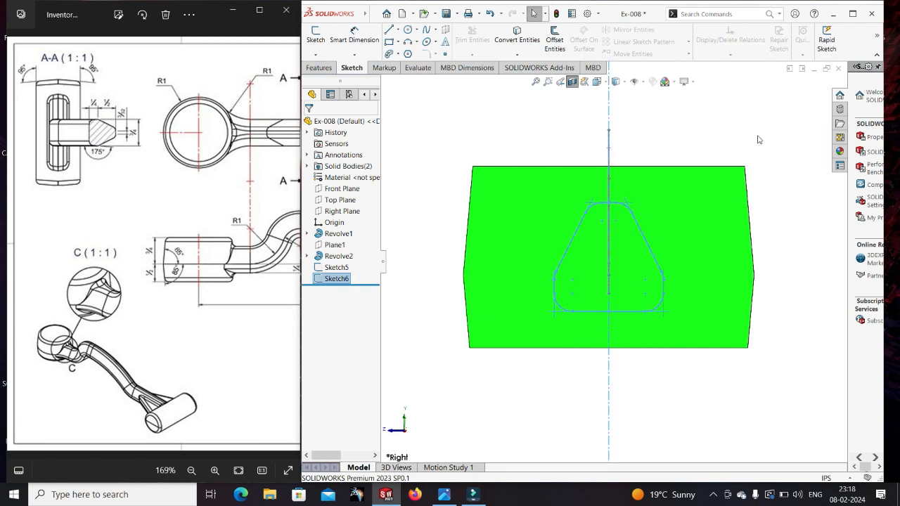
Step: Turn off the section view and sweep the filleted cross-section sketch along the arm's curved centre path
{"action": "key", "text": "f"}
{"action": "mouse_move", "coordinate": [519, 291]}
{"action": "middle_mouse_down"}
{"action": "mouse_move", "coordinate": [602, 335]}
{"action": "mouse_move", "coordinate": [552, 328]}
{"action": "mouse_move", "coordinate": [558, 320]}
{"action": "middle_mouse_up"}
{"action": "left_click", "coordinate": [557, 317]}
{"action": "scroll", "coordinate": [557, 317], "scroll_direction": "up", "scroll_amount": 2}
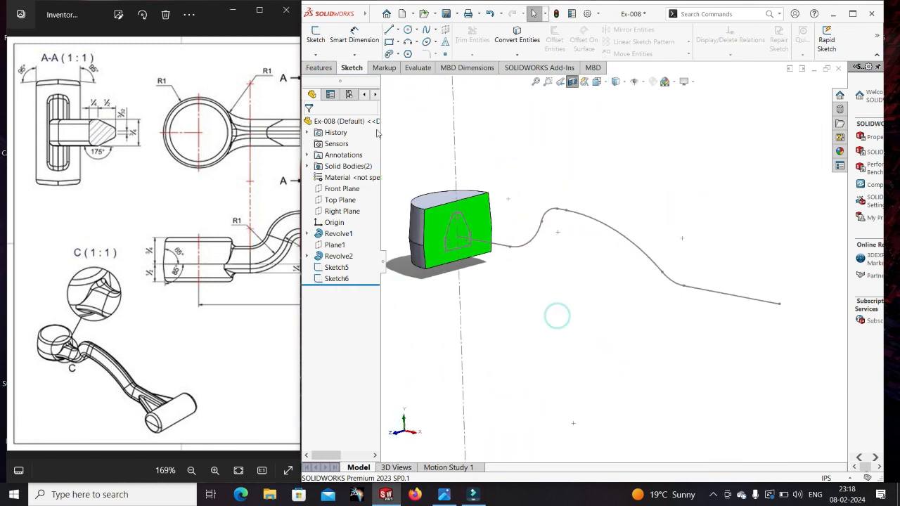
{"action": "left_click", "coordinate": [320, 68]}
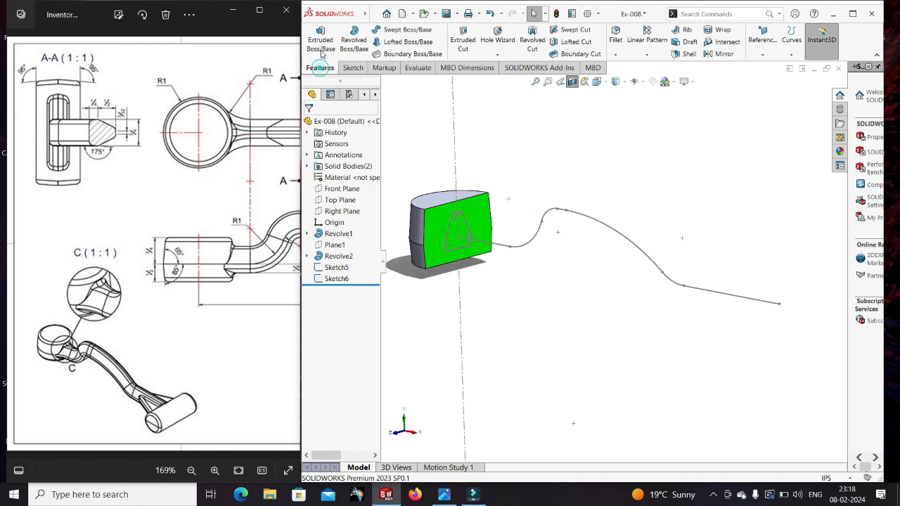
{"action": "left_click", "coordinate": [404, 31]}
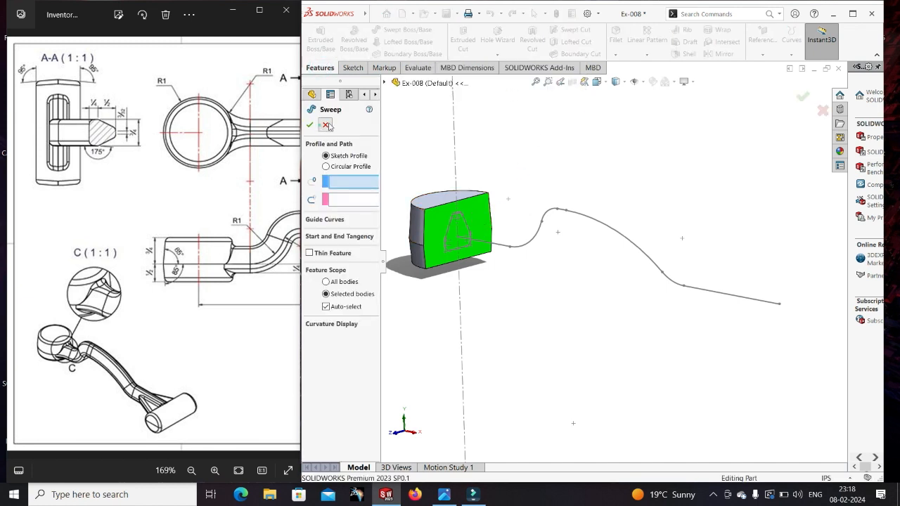
{"action": "left_click", "coordinate": [325, 124]}
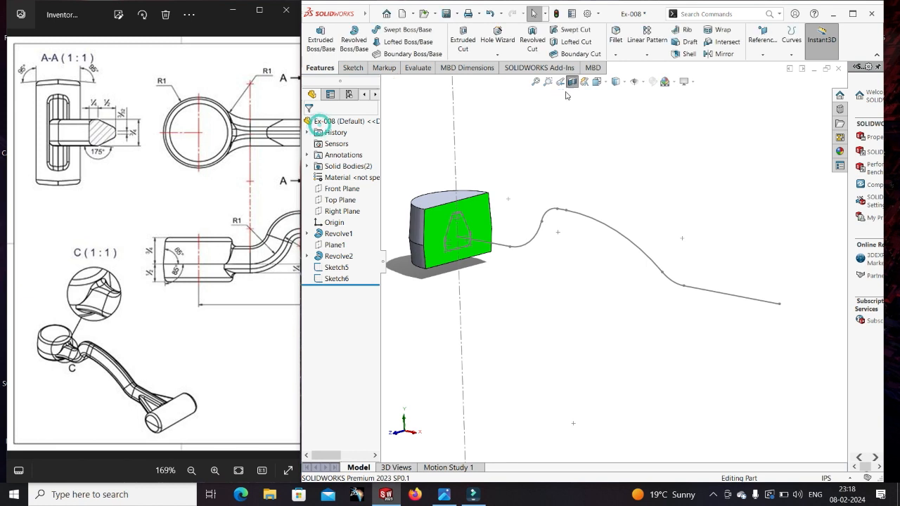
{"action": "left_click", "coordinate": [404, 30]}
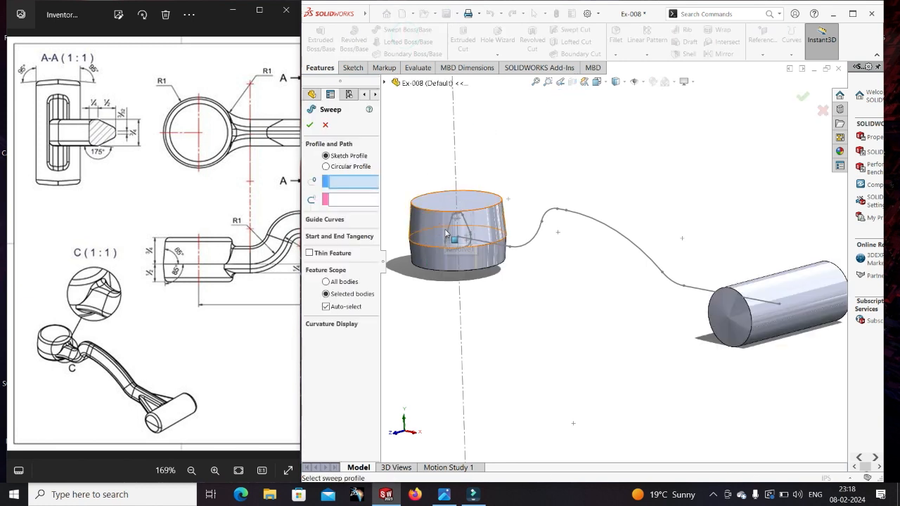
{"action": "left_click", "coordinate": [447, 233]}
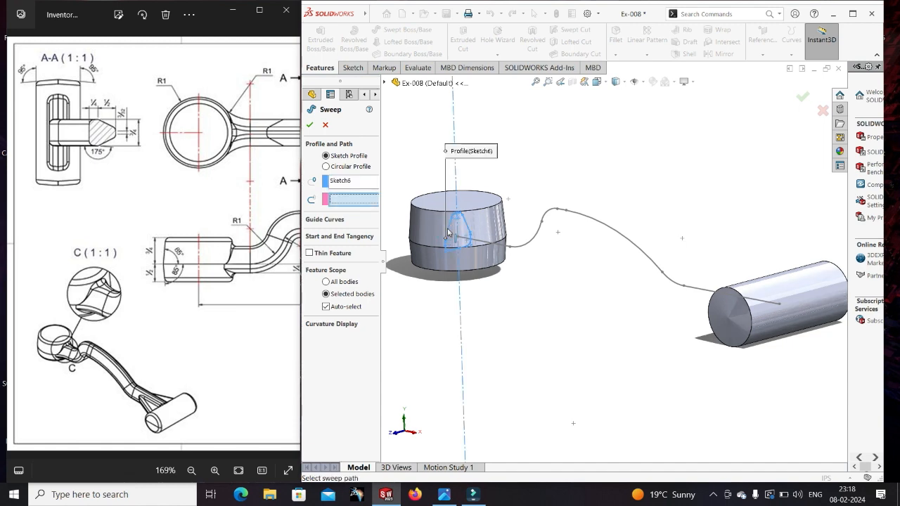
{"action": "left_click", "coordinate": [520, 245]}
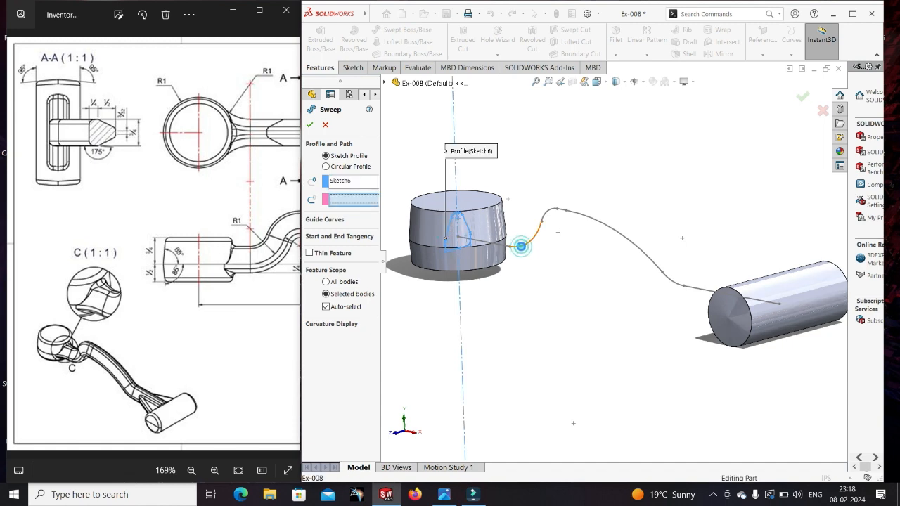
{"action": "middle_click_drag", "start_coordinate": [549, 312], "coordinate": [633, 300]}
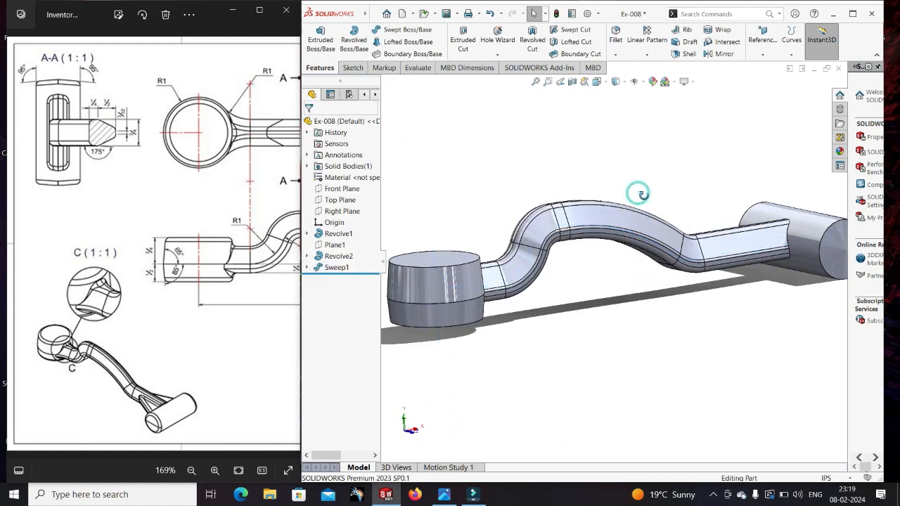
{"action": "mouse_move", "coordinate": [641, 194]}
{"action": "middle_mouse_down"}
{"action": "mouse_move", "coordinate": [624, 301]}
{"action": "mouse_move", "coordinate": [634, 356]}
{"action": "mouse_move", "coordinate": [632, 275]}
{"action": "mouse_move", "coordinate": [611, 211]}
{"action": "mouse_move", "coordinate": [583, 160]}
{"action": "mouse_move", "coordinate": [541, 150]}
{"action": "mouse_move", "coordinate": [572, 227]}
{"action": "mouse_move", "coordinate": [630, 204]}
{"action": "mouse_move", "coordinate": [630, 284]}
{"action": "middle_mouse_up"}
Step: Start a sketch on Plane1 and draw a slanted line about 1.94 in long at about 24° from the arm's upper edge to the cross cylinder's side
{"action": "mouse_move", "coordinate": [156, 289]}
{"action": "left_mouse_down"}
{"action": "mouse_move", "coordinate": [26, 292]}
{"action": "mouse_move", "coordinate": [122, 299]}
{"action": "mouse_move", "coordinate": [97, 301]}
{"action": "left_mouse_up"}
{"action": "mouse_move", "coordinate": [197, 302]}
{"action": "left_mouse_down"}
{"action": "mouse_move", "coordinate": [141, 302]}
{"action": "mouse_move", "coordinate": [178, 302]}
{"action": "mouse_move", "coordinate": [169, 301]}
{"action": "left_mouse_up"}
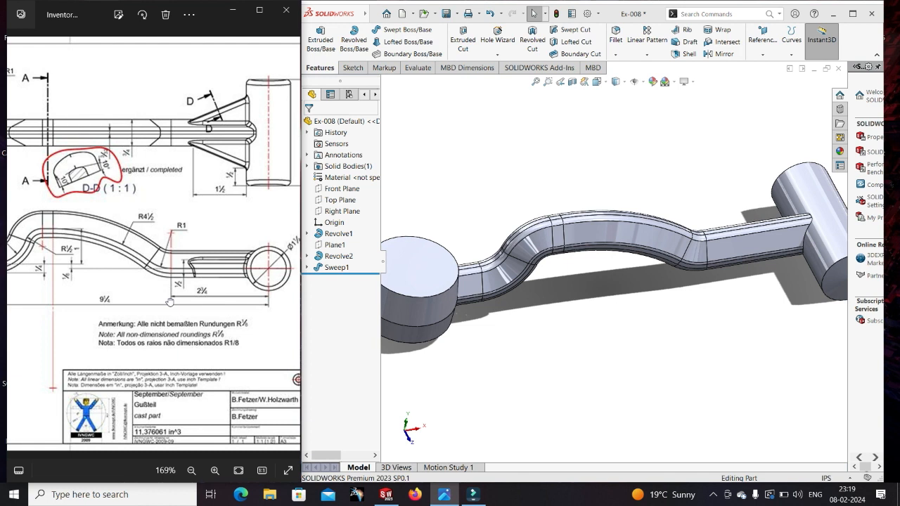
{"action": "left_click", "coordinate": [350, 203]}
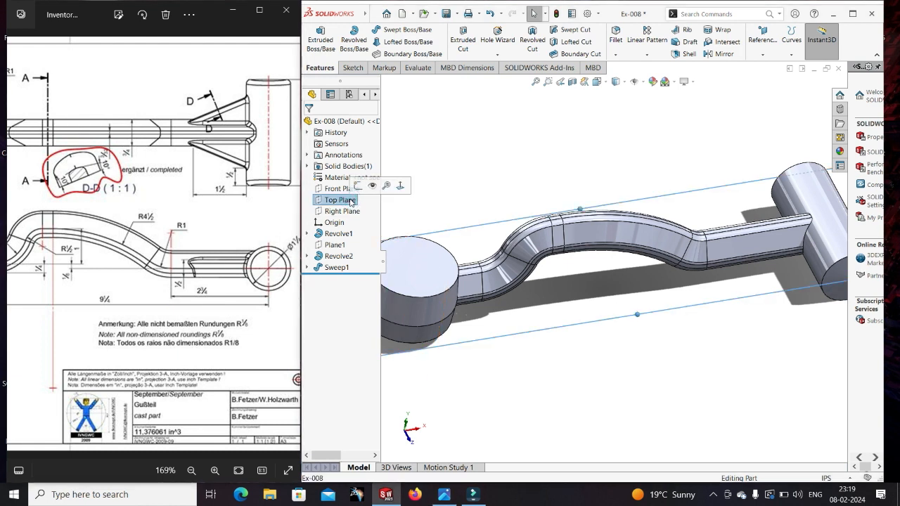
{"action": "left_click", "coordinate": [334, 245]}
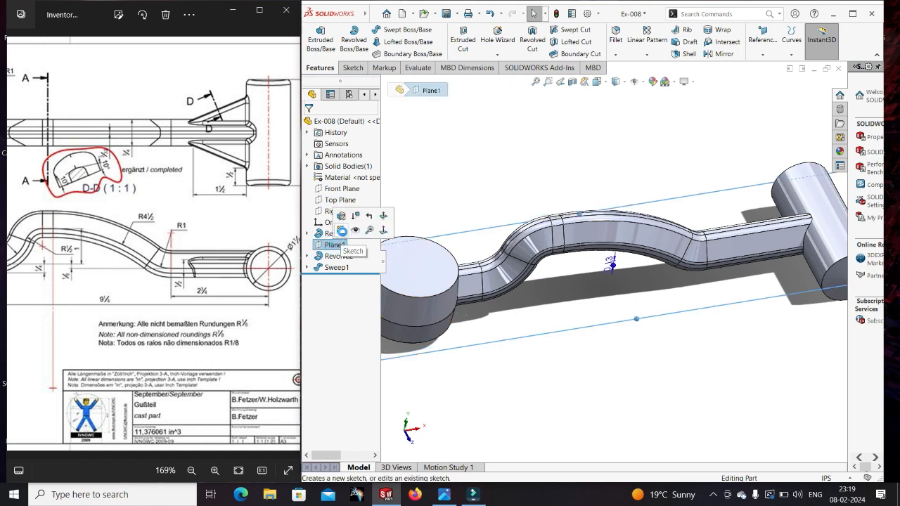
{"action": "left_click", "coordinate": [343, 231]}
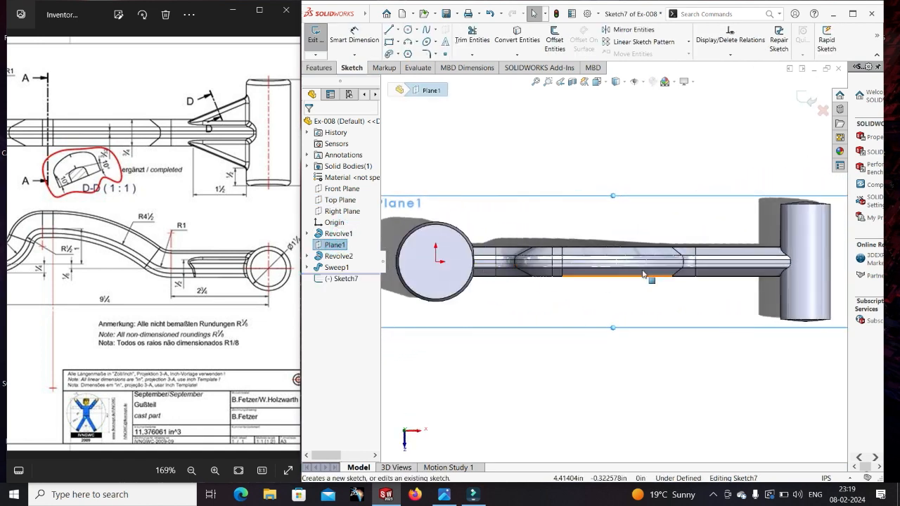
{"action": "scroll", "coordinate": [796, 219], "scroll_direction": "down", "scroll_amount": 4}
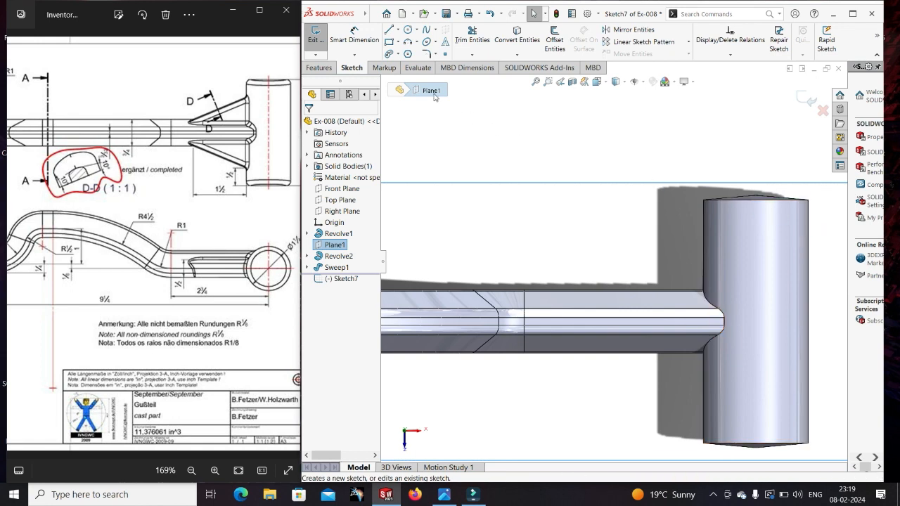
{"action": "left_click", "coordinate": [389, 31]}
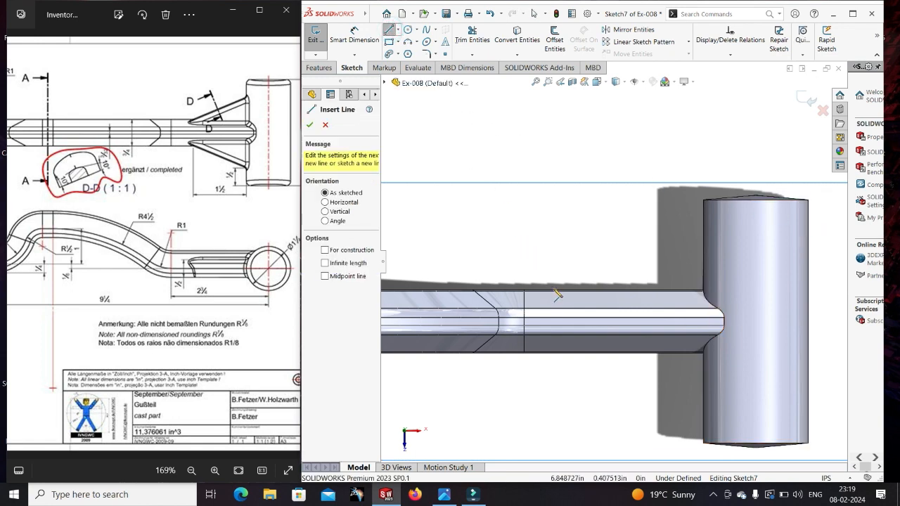
{"action": "left_click", "coordinate": [553, 289]}
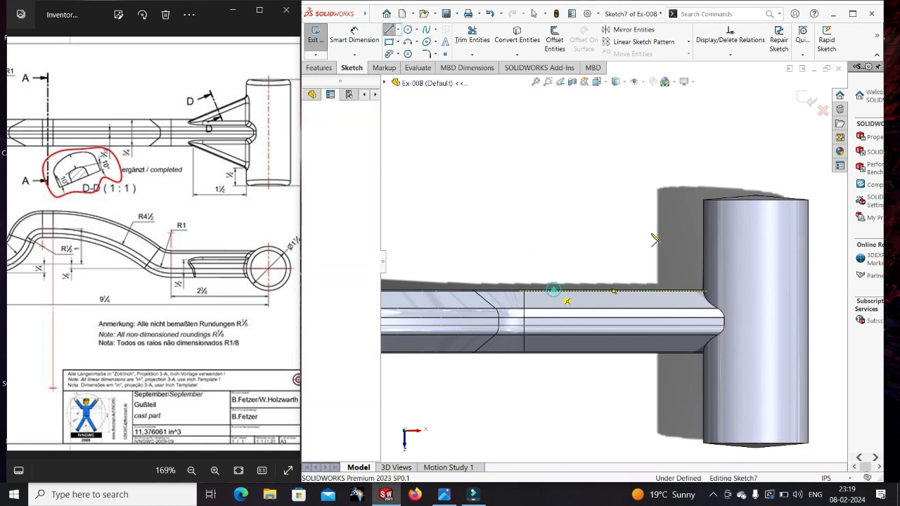
{"action": "left_click", "coordinate": [708, 225]}
{"action": "key", "text": "Escape"}
{"action": "key", "text": "Escape"}
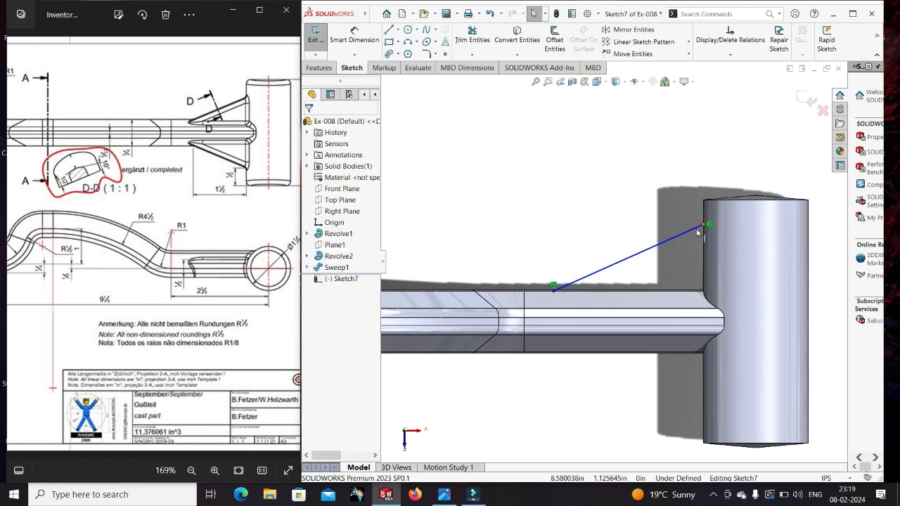
Step: Add a horizontal construction line of infinite length along the middle of the arm and through the cross cylinder
{"action": "left_click", "coordinate": [397, 31]}
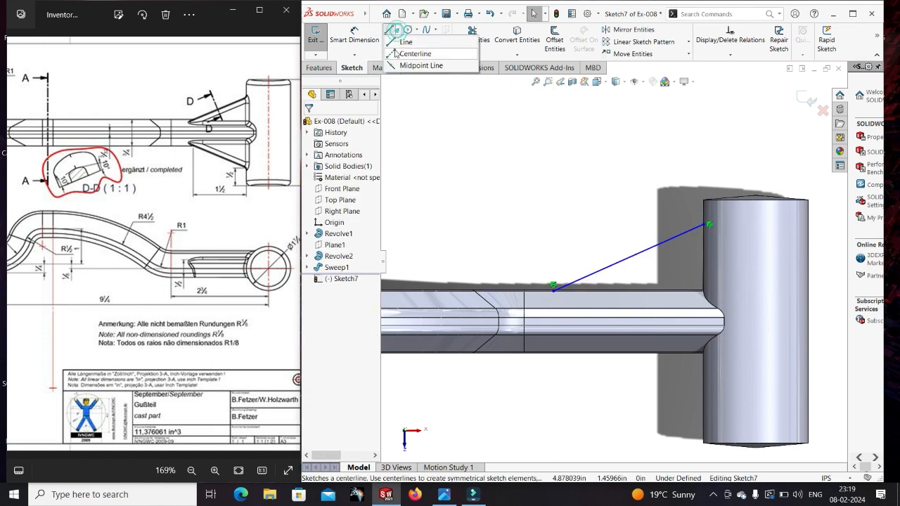
{"action": "left_click", "coordinate": [418, 49]}
{"action": "left_click", "coordinate": [325, 263]}
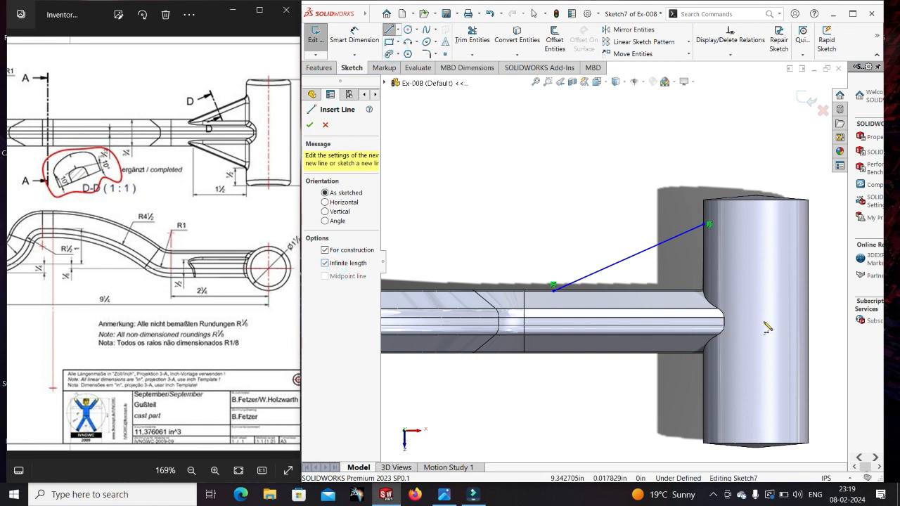
{"action": "left_click", "coordinate": [762, 324]}
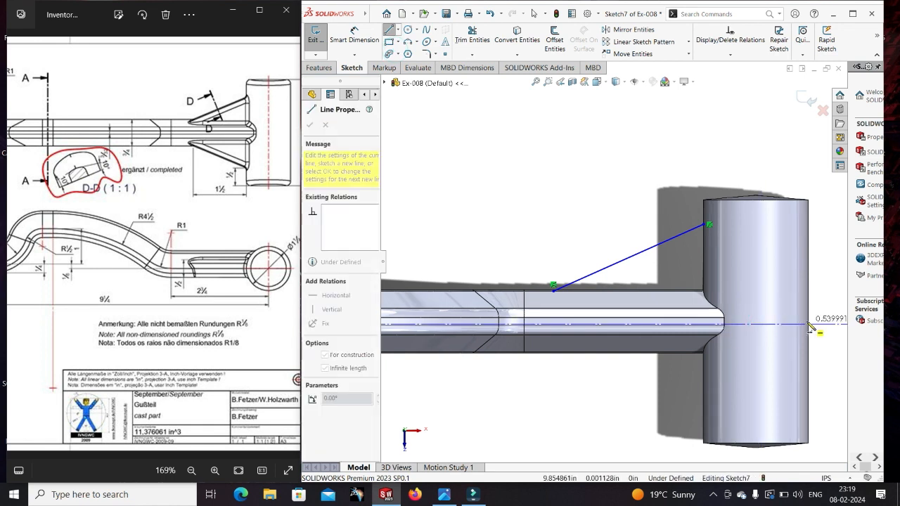
{"action": "left_click", "coordinate": [809, 323]}
{"action": "key", "text": "Escape"}
{"action": "key", "text": "Escape"}
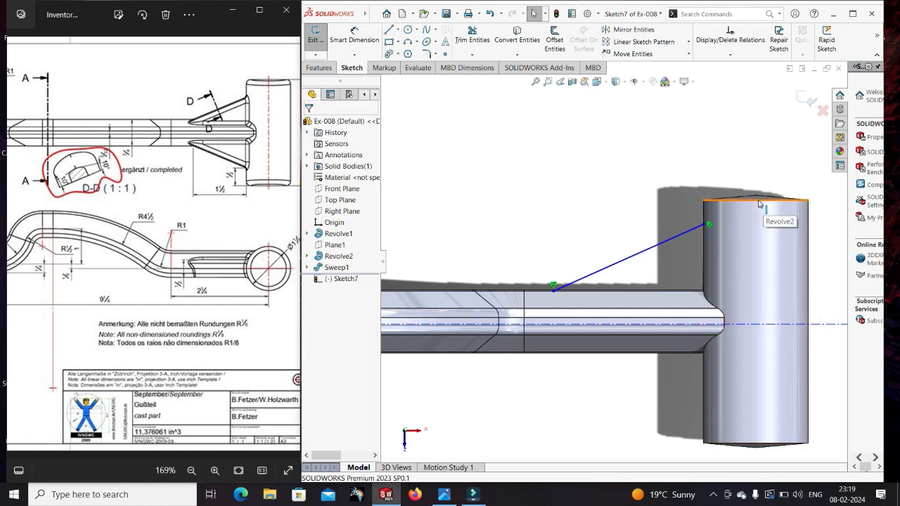
Step: Make the cross cylinder's two end edges symmetric about the infinite construction line
{"action": "left_click", "coordinate": [754, 200]}
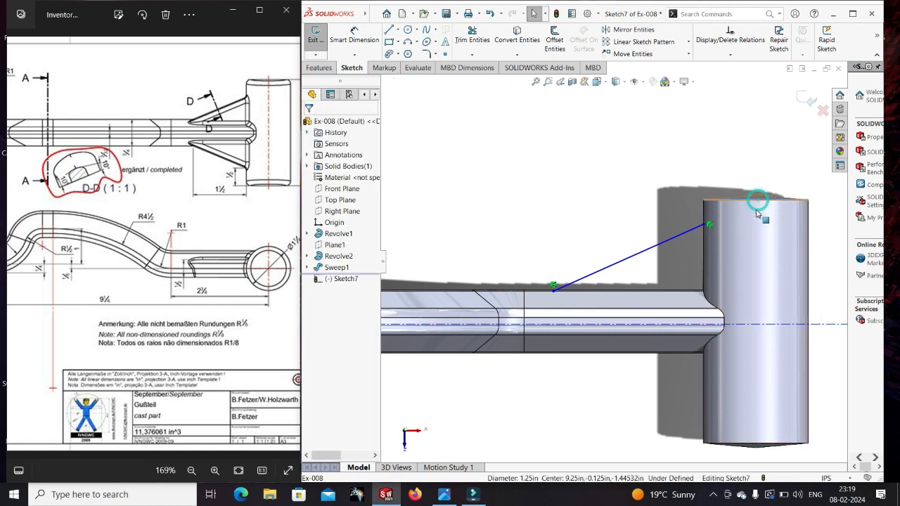
{"action": "left_click", "coordinate": [769, 326], "text": "ctrl"}
{"action": "key", "text": "Escape"}
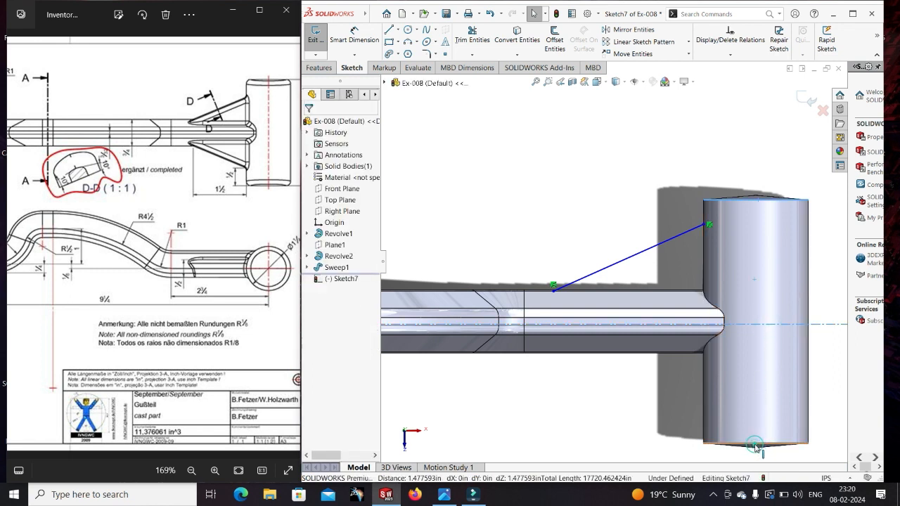
{"action": "left_click", "coordinate": [699, 440], "text": "ctrl"}
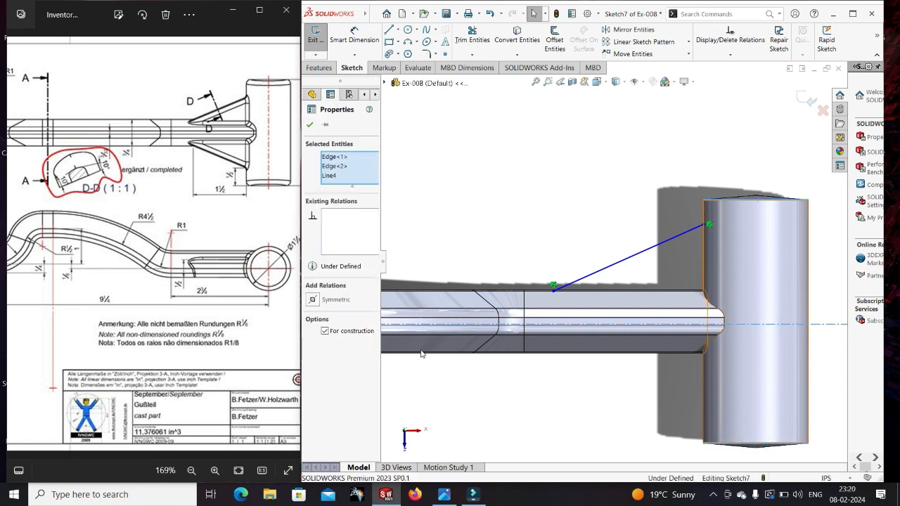
{"action": "left_click", "coordinate": [313, 300]}
{"action": "left_click", "coordinate": [560, 218]}
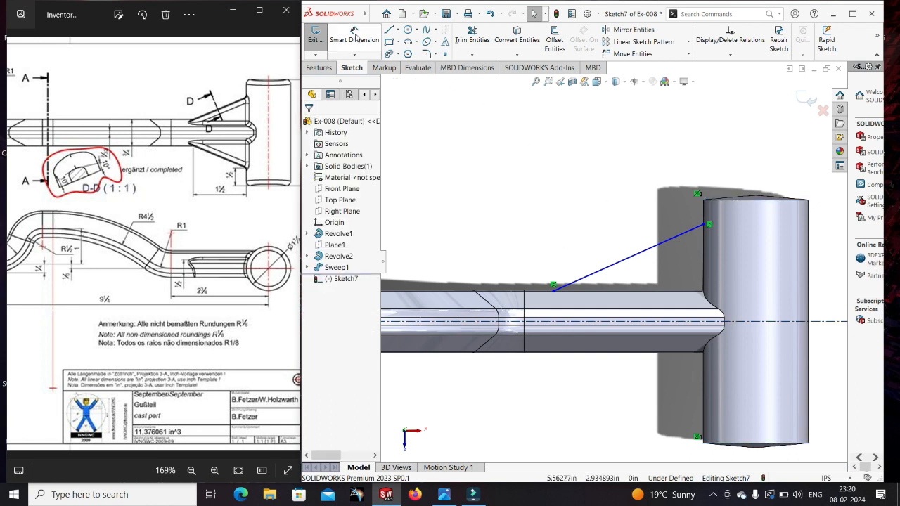
Step: Mirror the slanted line about the infinite horizontal construction line to the other side of the arm
{"action": "left_click", "coordinate": [602, 268]}
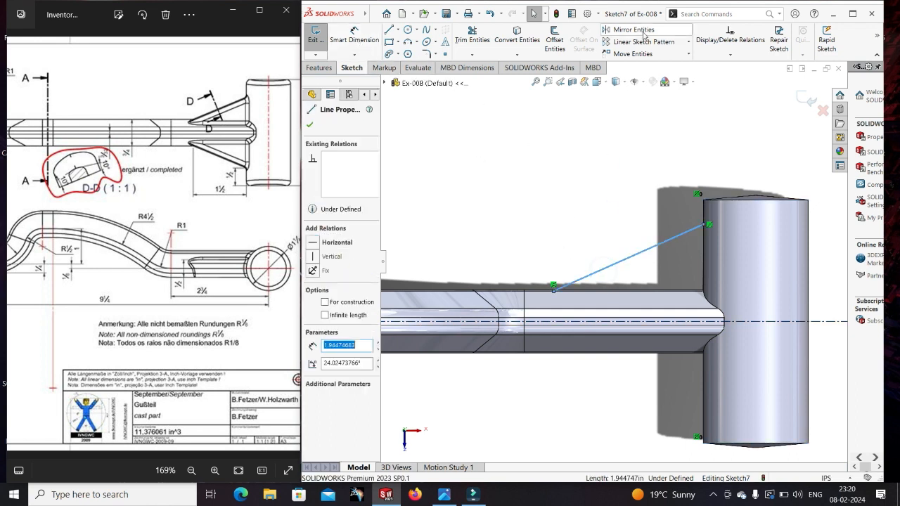
{"action": "left_click", "coordinate": [641, 30]}
{"action": "left_click", "coordinate": [355, 275]}
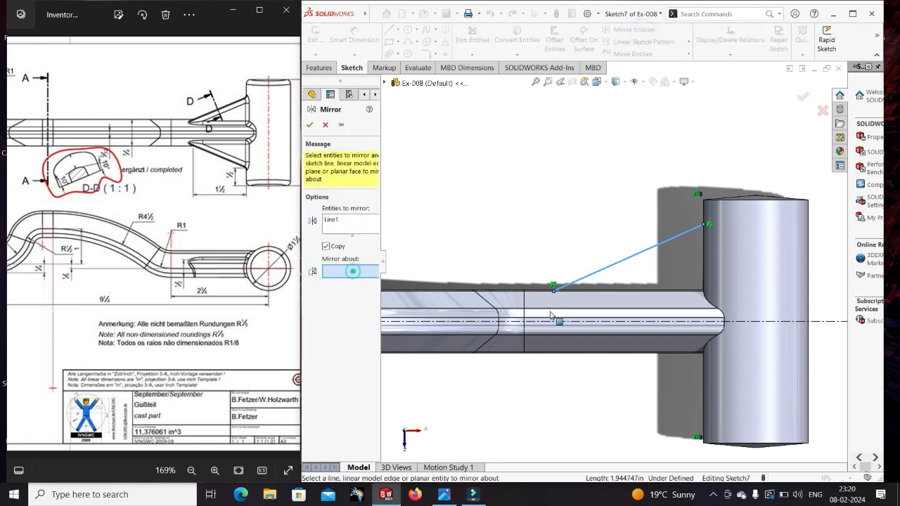
{"action": "left_click", "coordinate": [580, 322]}
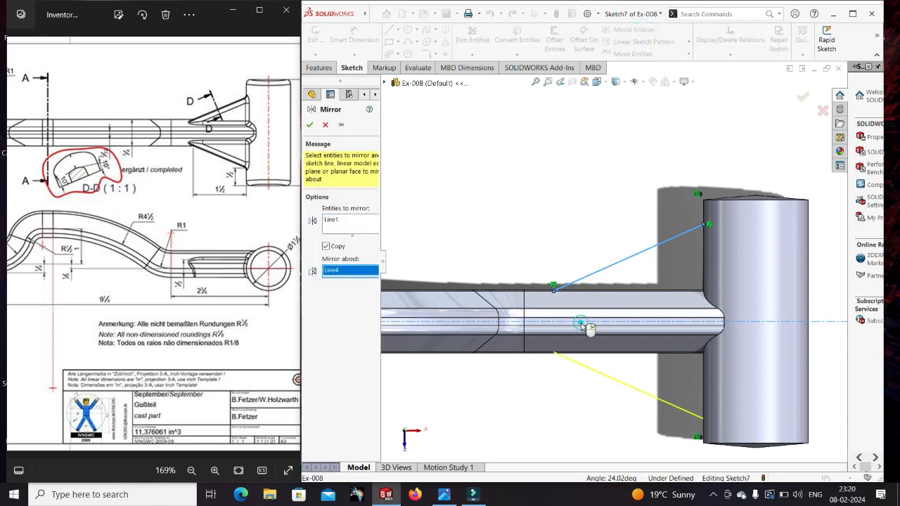
{"action": "left_click", "coordinate": [310, 124]}
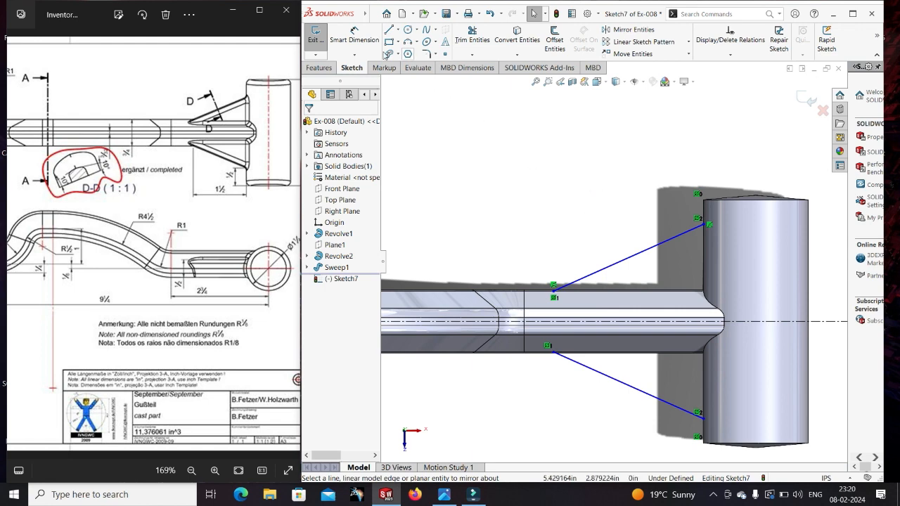
{"action": "left_click", "coordinate": [346, 36]}
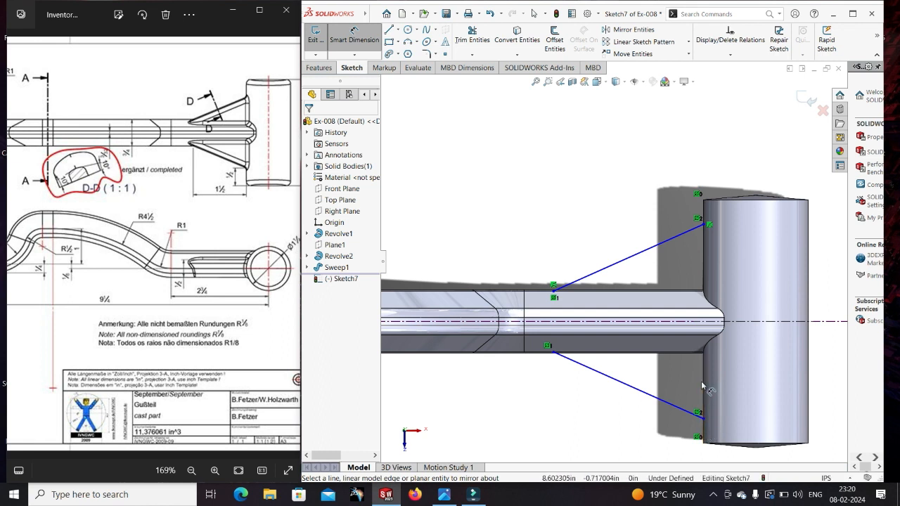
{"action": "left_click", "coordinate": [397, 30]}
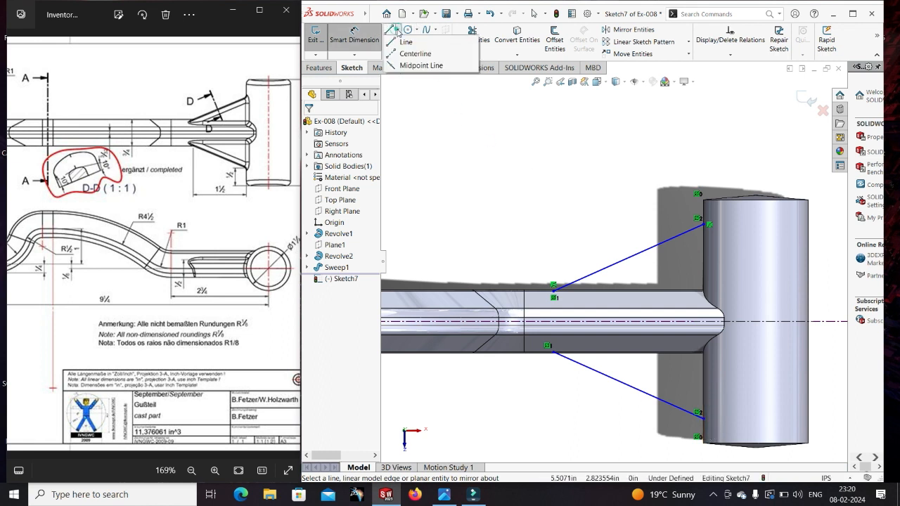
{"action": "left_click", "coordinate": [414, 54]}
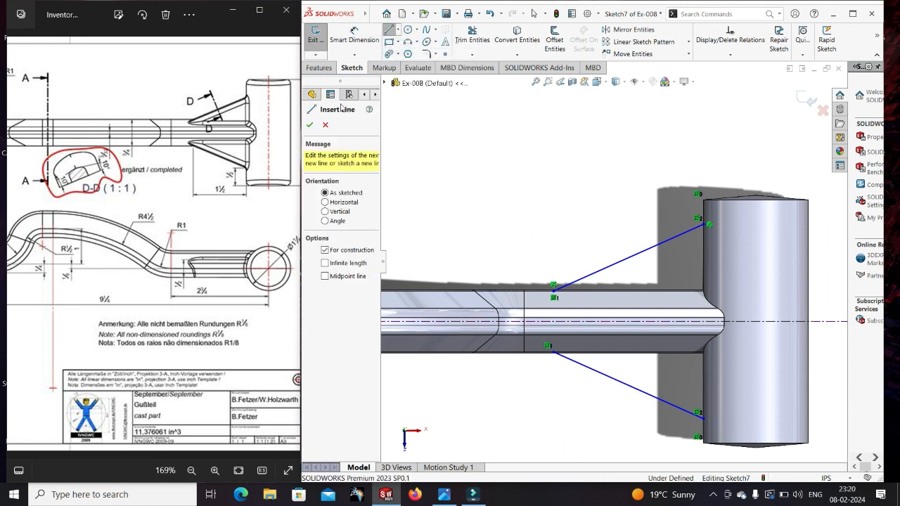
{"action": "left_click", "coordinate": [325, 125]}
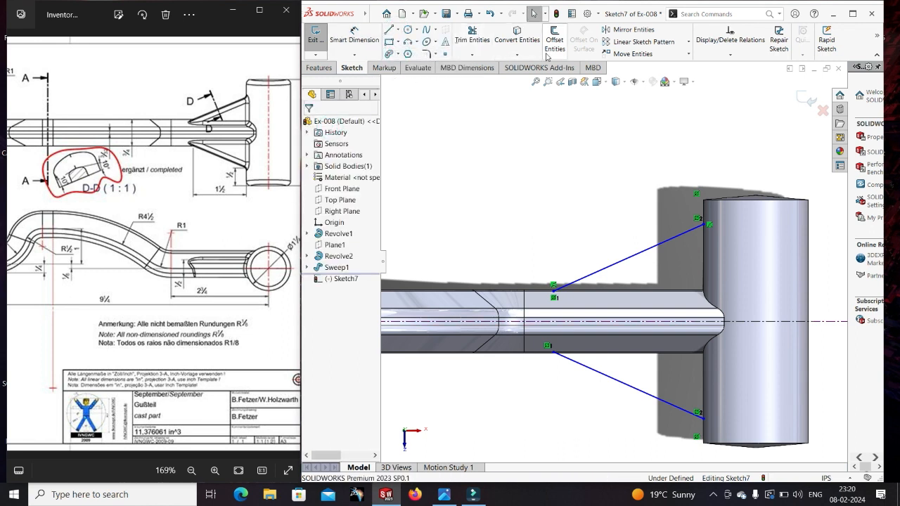
Step: Convert the cross cylinder's two arm-side silhouette edges, above and below the arm, into sketch lines
{"action": "left_click", "coordinate": [517, 35]}
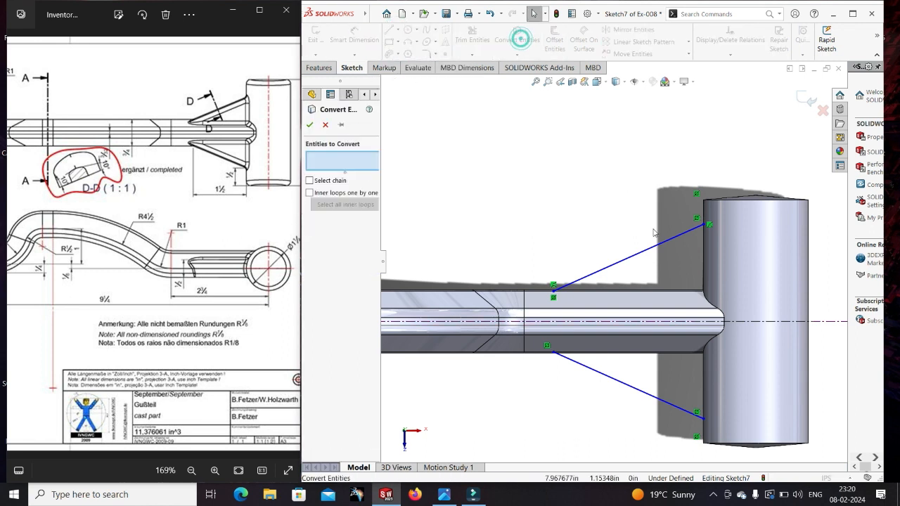
{"action": "left_click", "coordinate": [701, 259]}
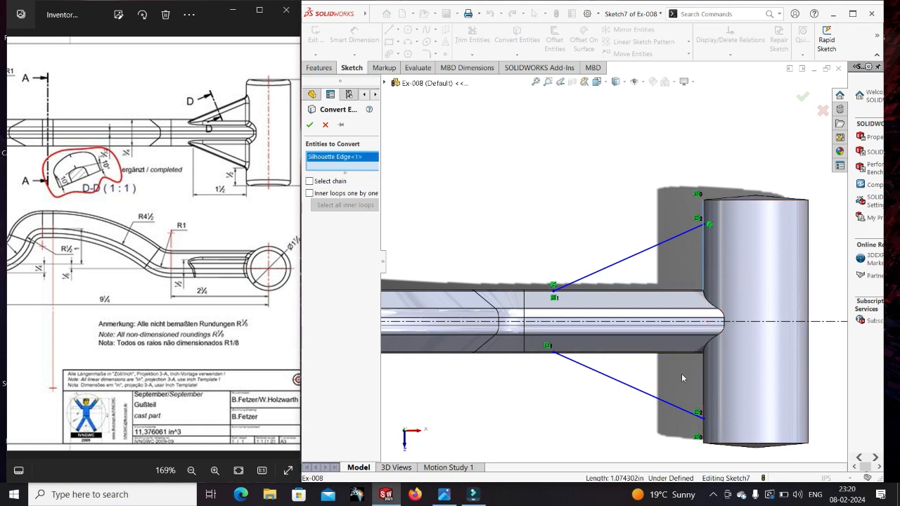
{"action": "left_click", "coordinate": [702, 371]}
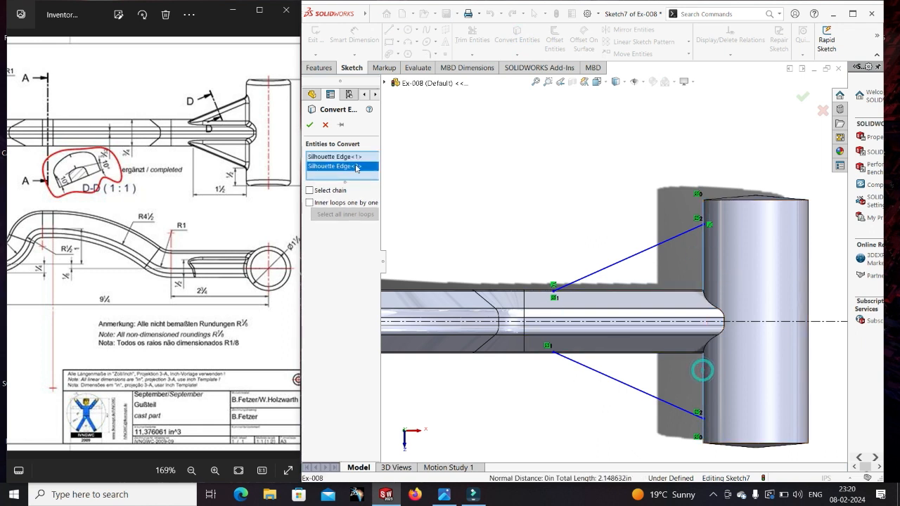
{"action": "left_click", "coordinate": [310, 127]}
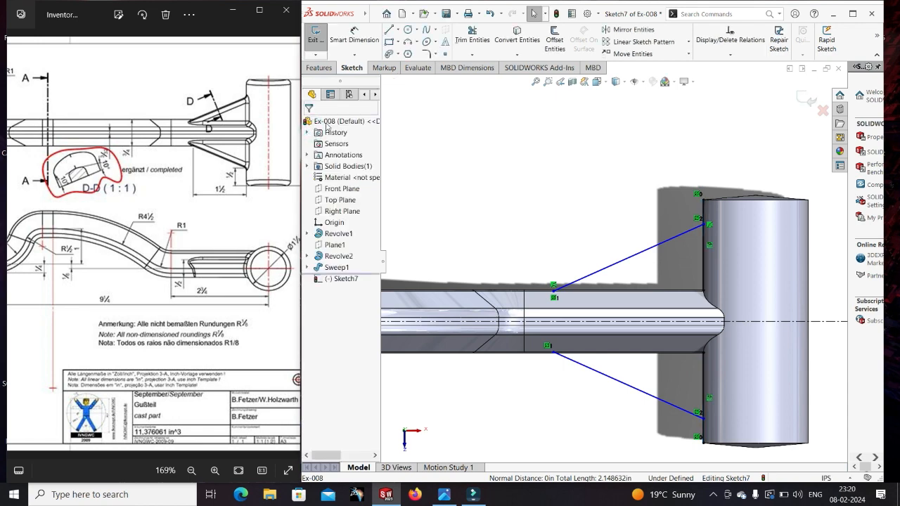
Step: Change both converted lines along the cross cylinder's side to construction geometry
{"action": "left_click", "coordinate": [702, 261]}
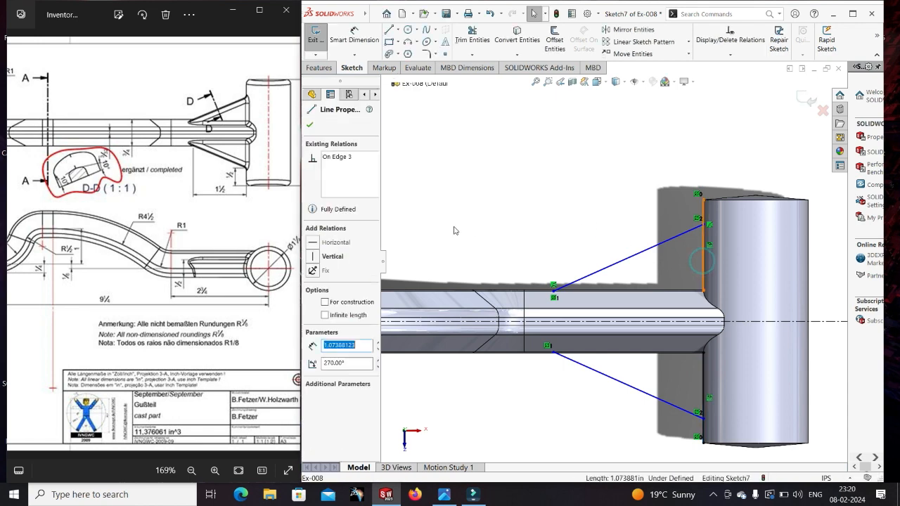
{"action": "left_click", "coordinate": [355, 302]}
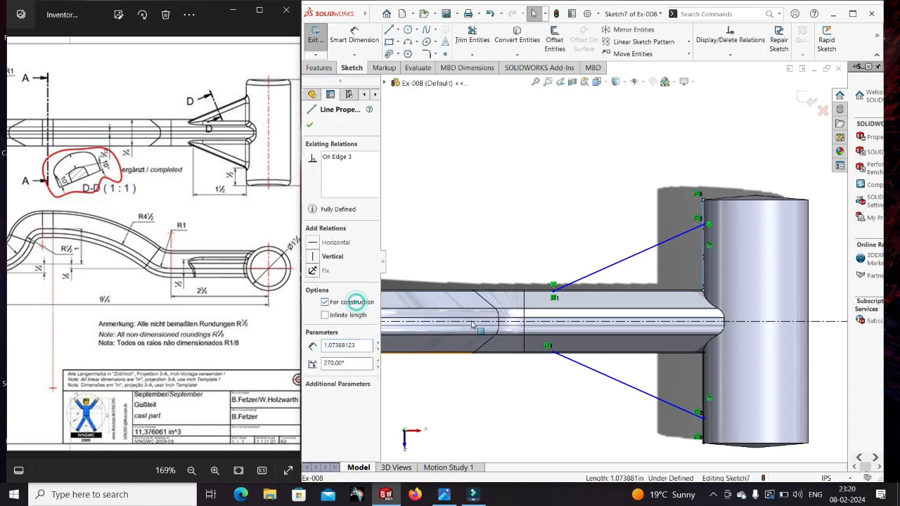
{"action": "left_click", "coordinate": [310, 125]}
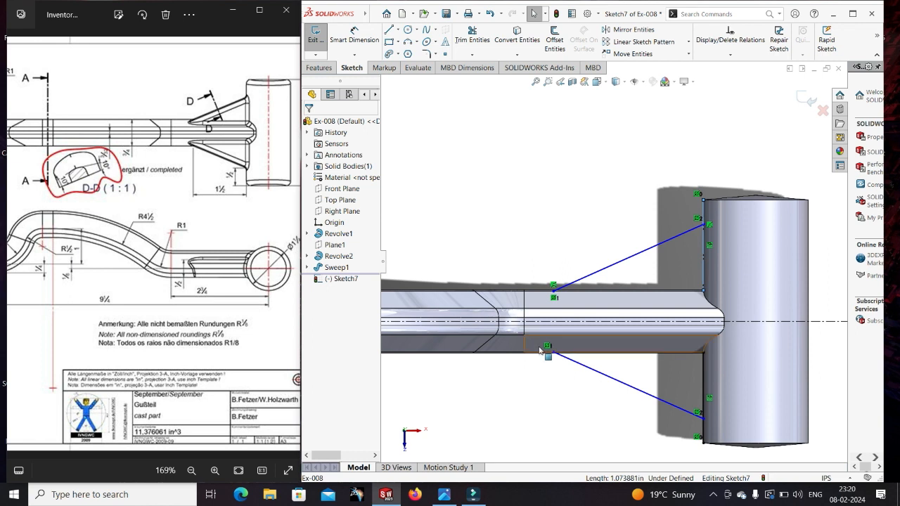
{"action": "left_click", "coordinate": [702, 384]}
{"action": "left_click", "coordinate": [349, 304]}
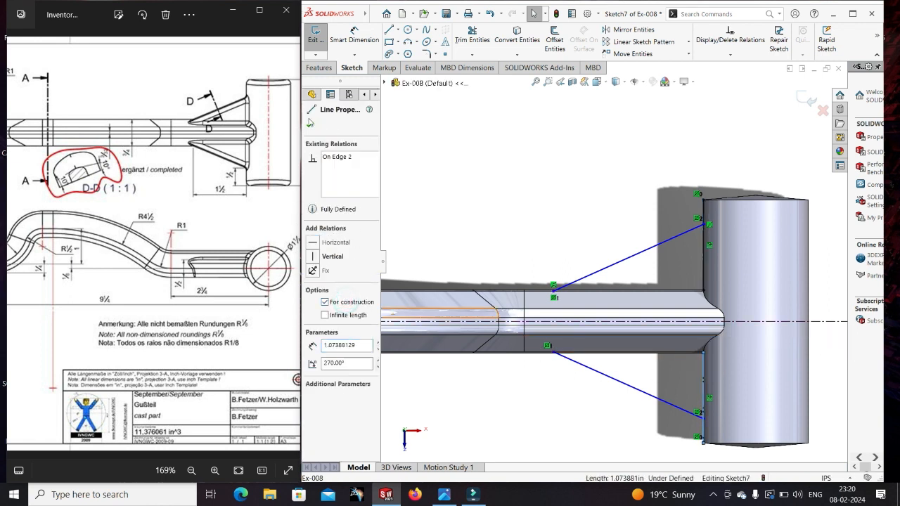
{"action": "left_click", "coordinate": [309, 126]}
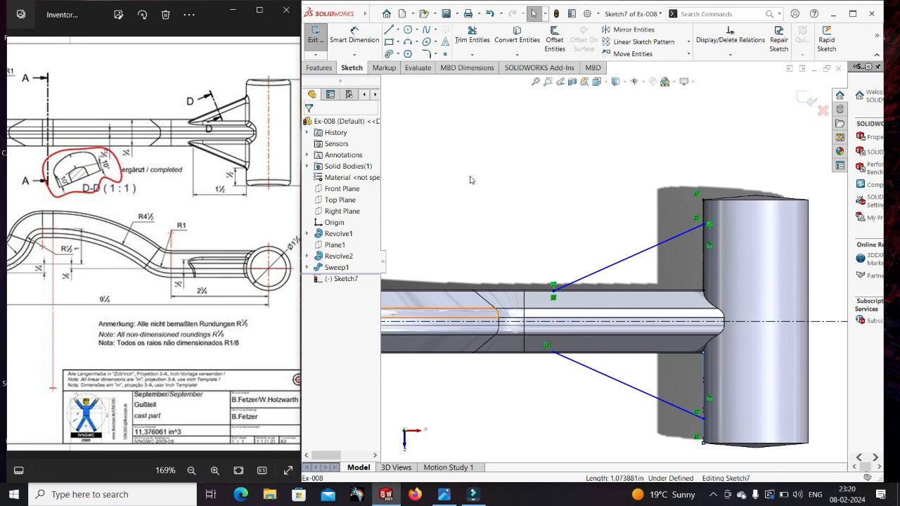
Step: Dimension the horizontal distance from the upper slanted line's arm end to the cross cylinder's side as 1.5 in
{"action": "left_click", "coordinate": [344, 40]}
{"action": "left_click", "coordinate": [703, 246]}
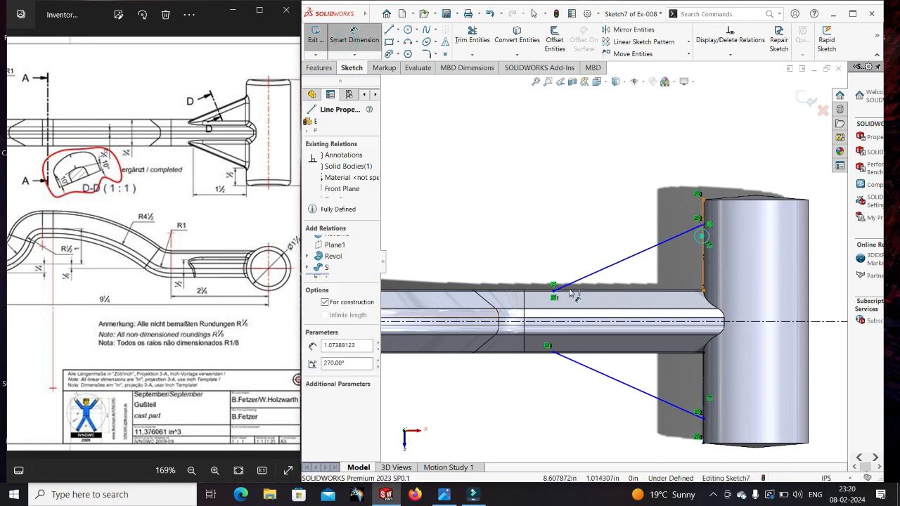
{"action": "left_click", "coordinate": [553, 288]}
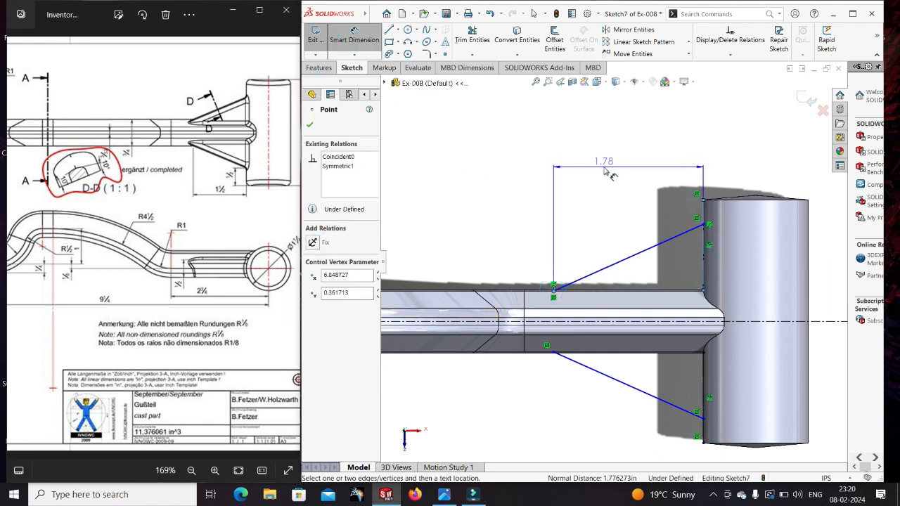
{"action": "left_click", "coordinate": [605, 167]}
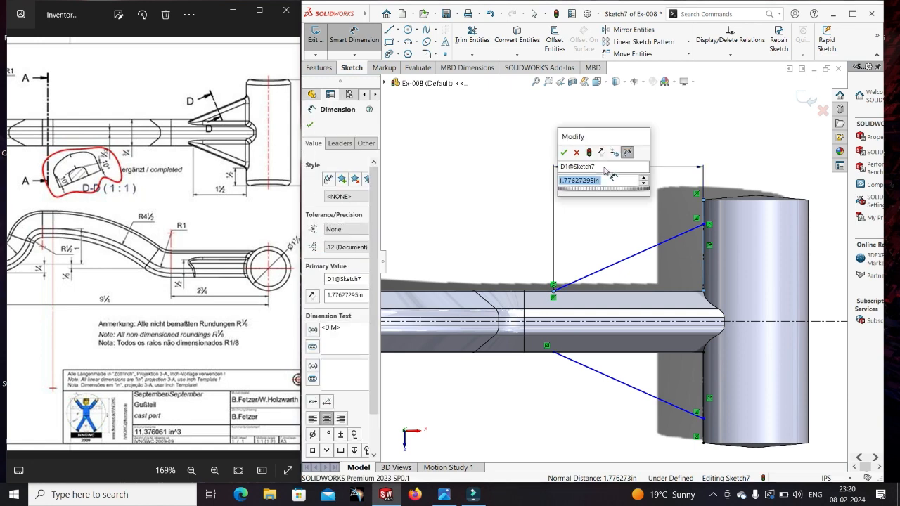
{"action": "type", "text": "1.5"}
{"action": "key", "text": "Return"}
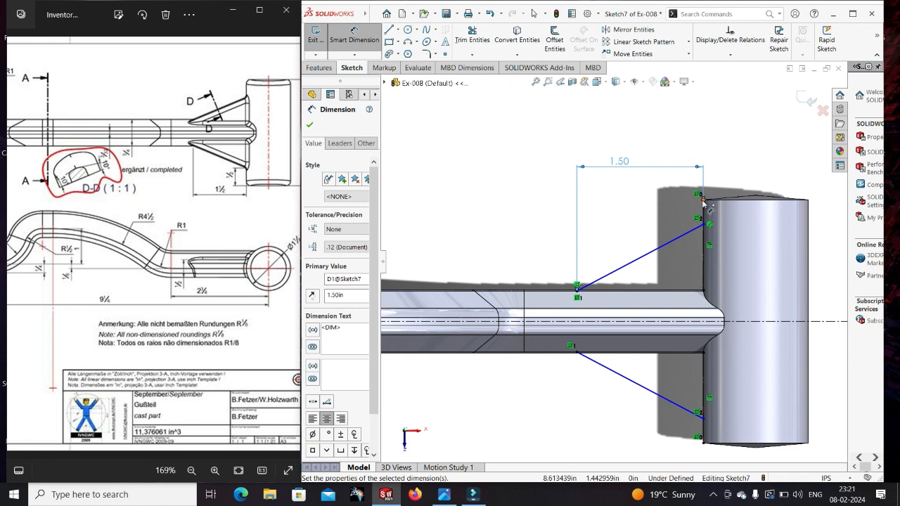
Step: Dimension the upper slanted line's cylinder end 0.5 in below the cross cylinder's upper corner and exit the sketch
{"action": "left_click", "coordinate": [708, 222]}
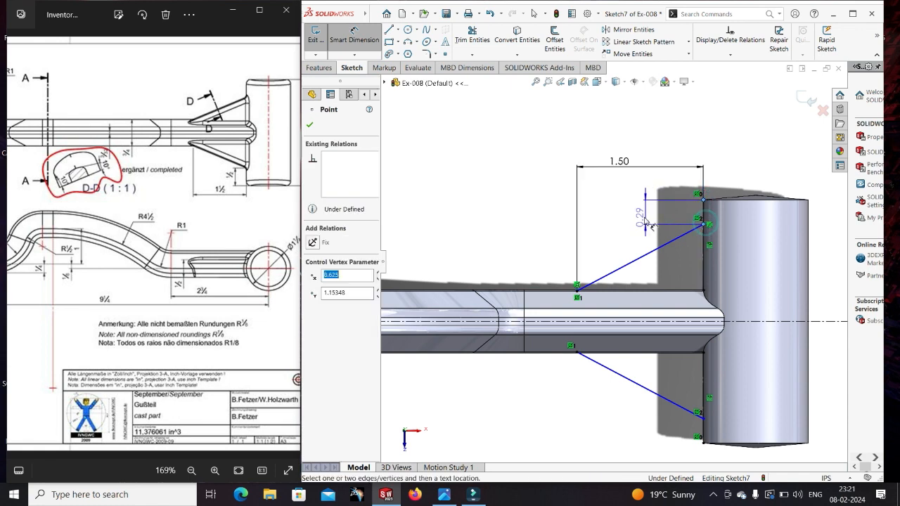
{"action": "left_click", "coordinate": [641, 218]}
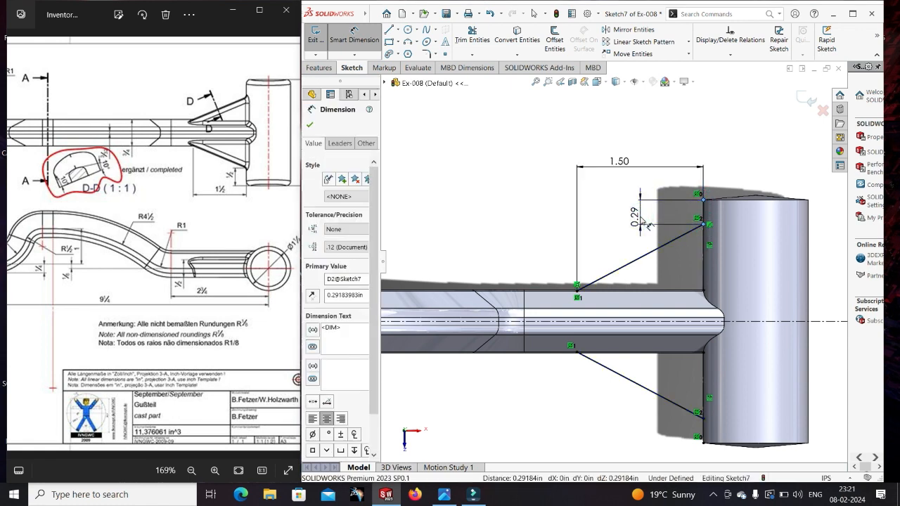
{"action": "type", "text": "0.5"}
{"action": "key", "text": "Return"}
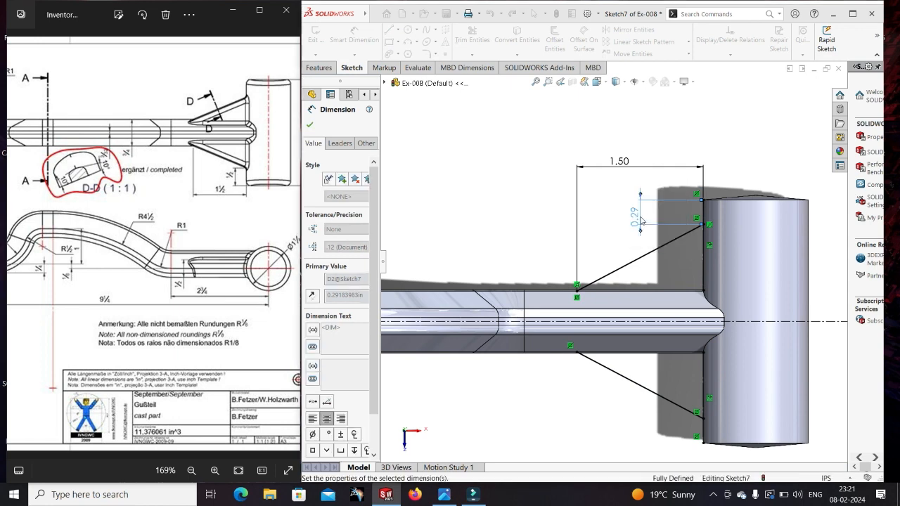
{"action": "left_click", "coordinate": [800, 104]}
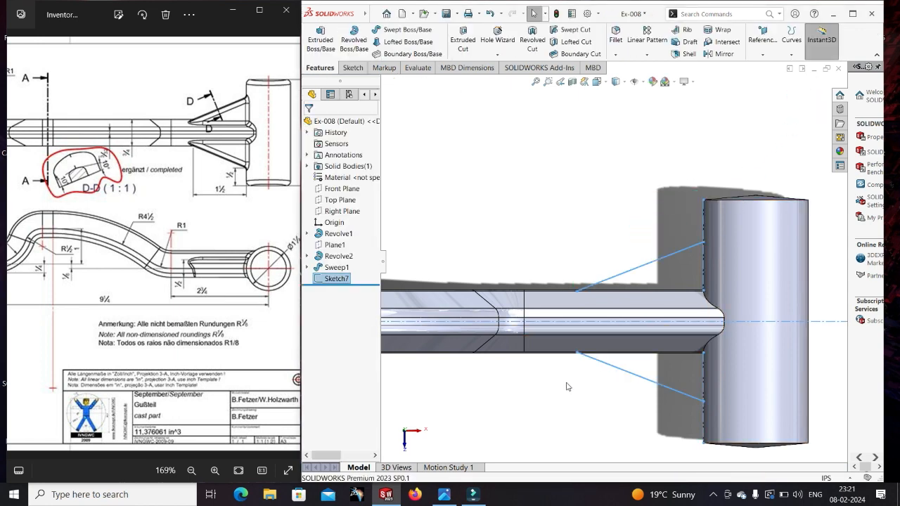
Step: Try to create a 0.5 in thick rib on both sides of the sketched lines, extruded parallel to the sketch
{"action": "middle_click_drag", "start_coordinate": [567, 386], "coordinate": [574, 282]}
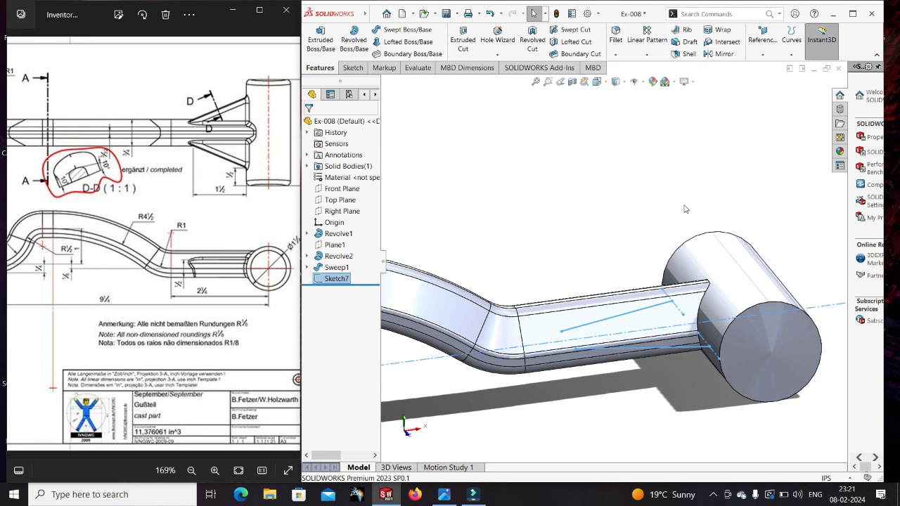
{"action": "middle_click_drag", "start_coordinate": [665, 222], "coordinate": [651, 190]}
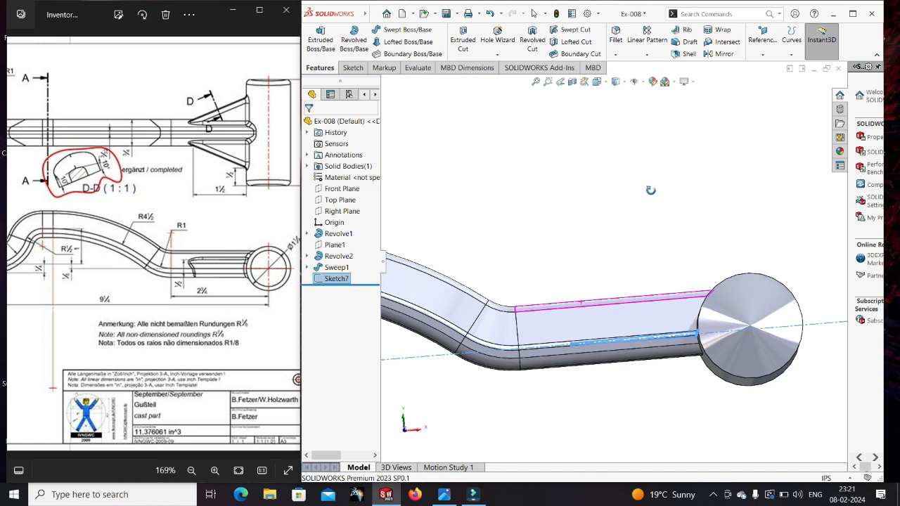
{"action": "key", "text": "Escape"}
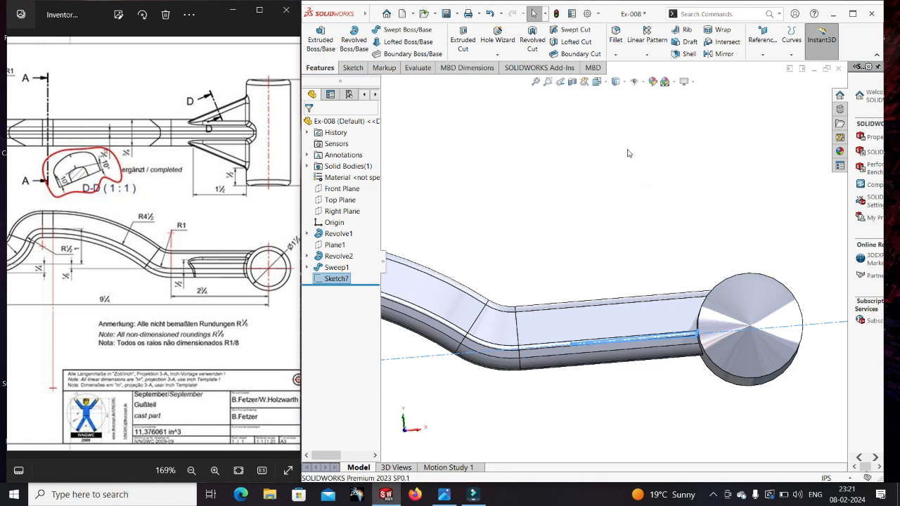
{"action": "left_click", "coordinate": [679, 31]}
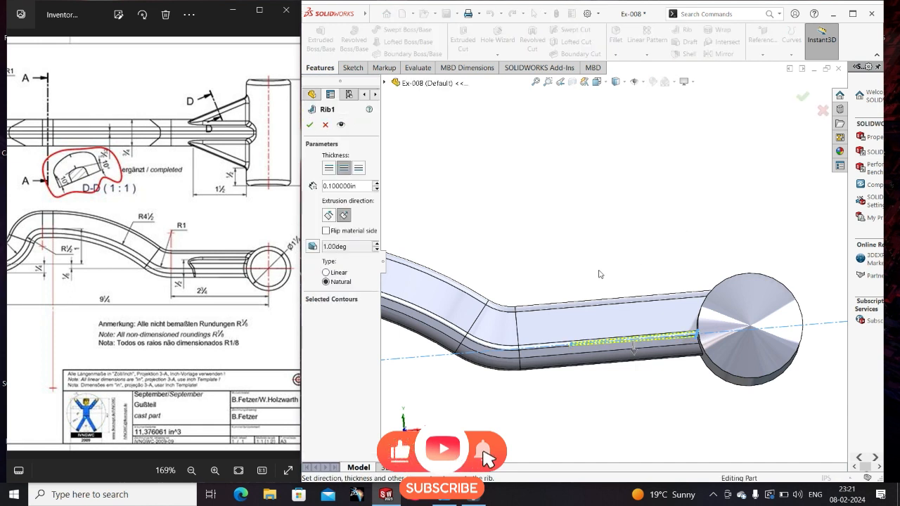
{"action": "double_click", "coordinate": [361, 186]}
{"action": "type", "text": "0.5"}
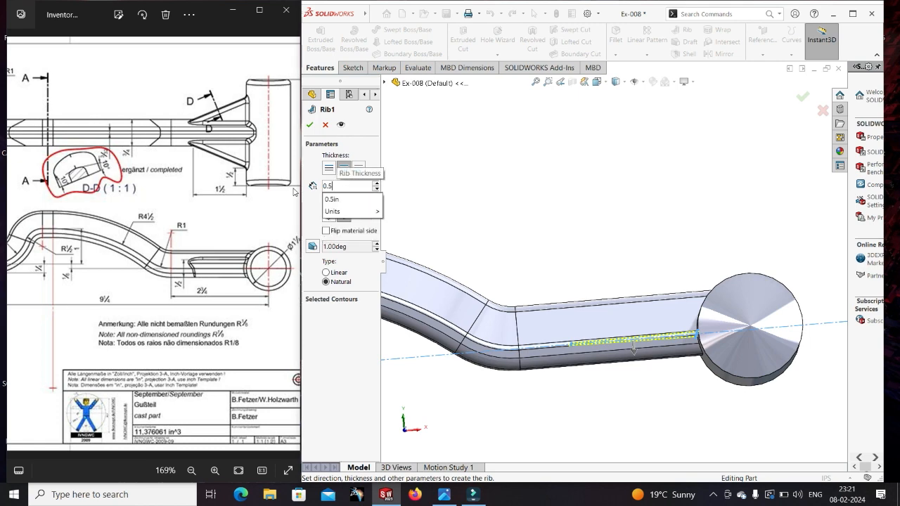
{"action": "key", "text": "Return"}
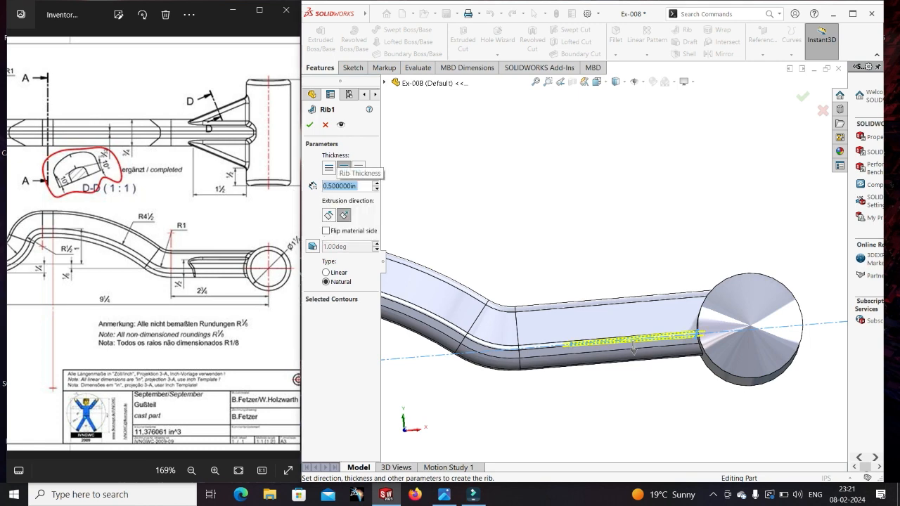
{"action": "middle_click_drag", "start_coordinate": [472, 223], "coordinate": [505, 278]}
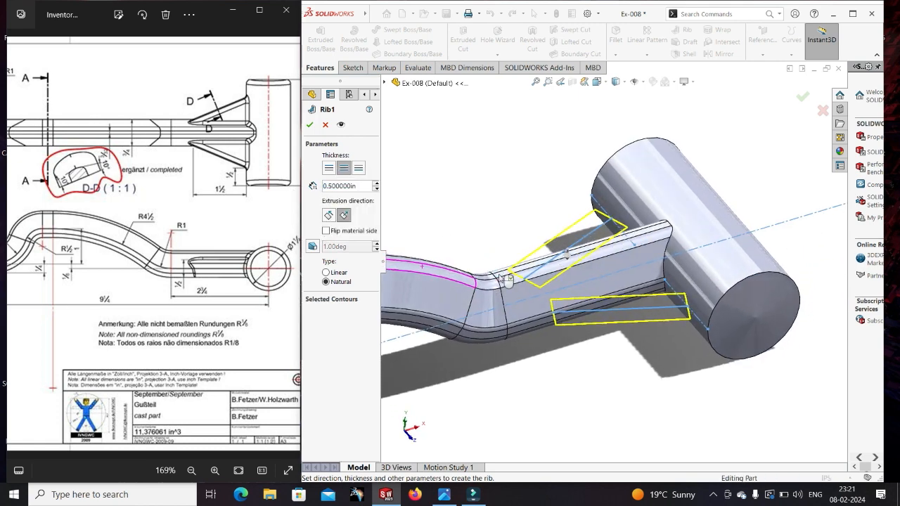
{"action": "left_click", "coordinate": [328, 215]}
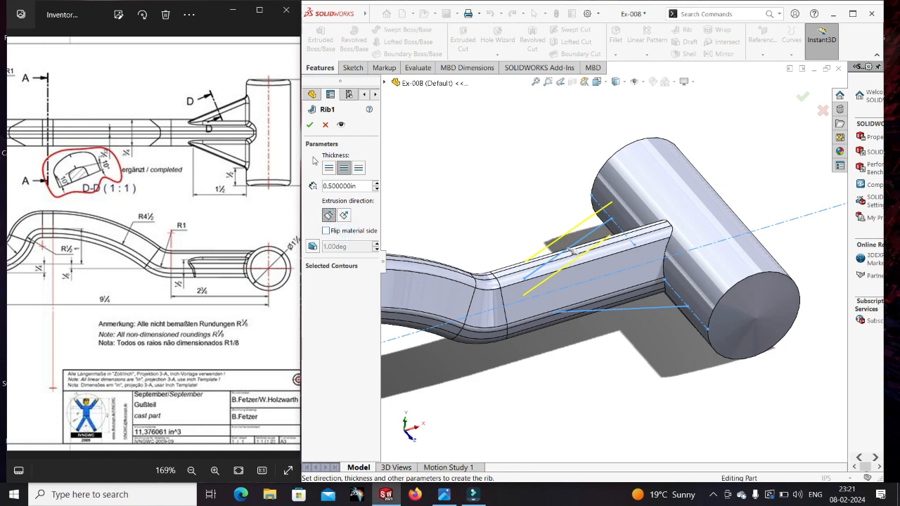
{"action": "left_click", "coordinate": [309, 126]}
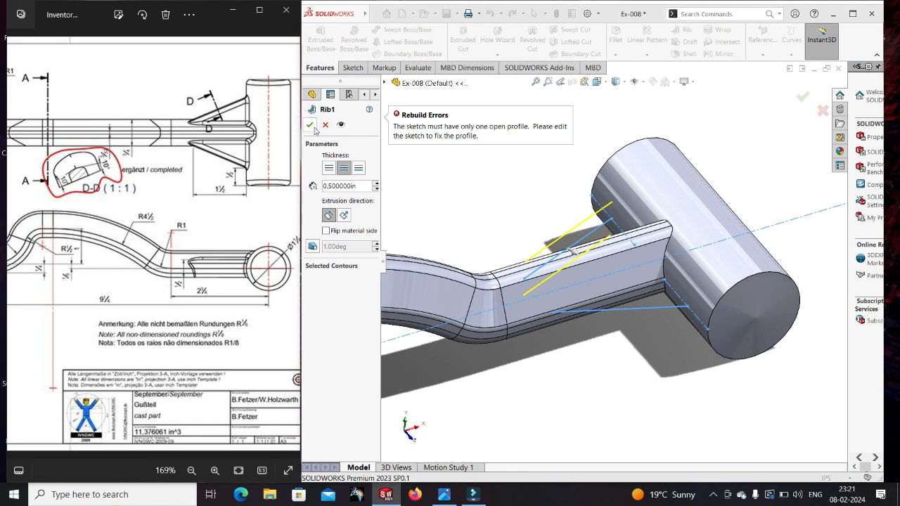
{"action": "left_click", "coordinate": [324, 124]}
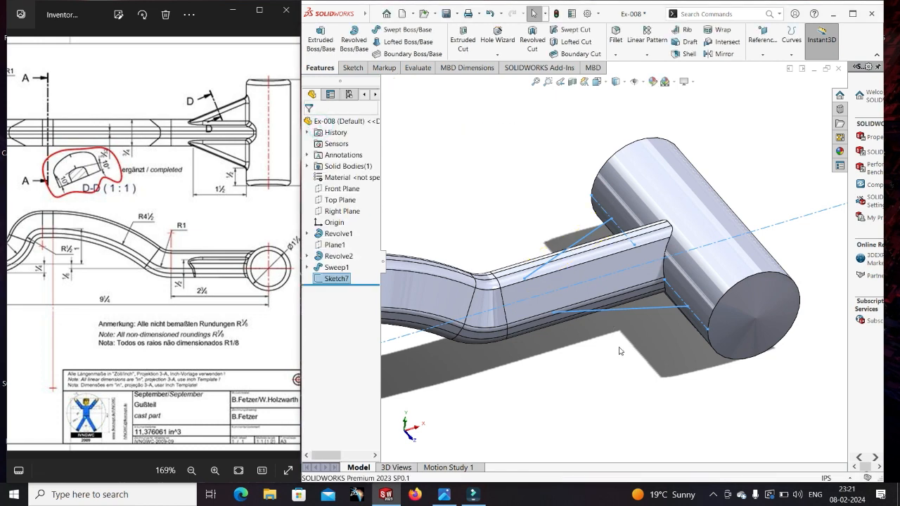
Step: Edit the rib sketch to delete the lower slanted line and the lower construction line along the cross cylinder, keeping only the upper rib line
{"action": "left_click", "coordinate": [630, 307]}
{"action": "left_click", "coordinate": [655, 264]}
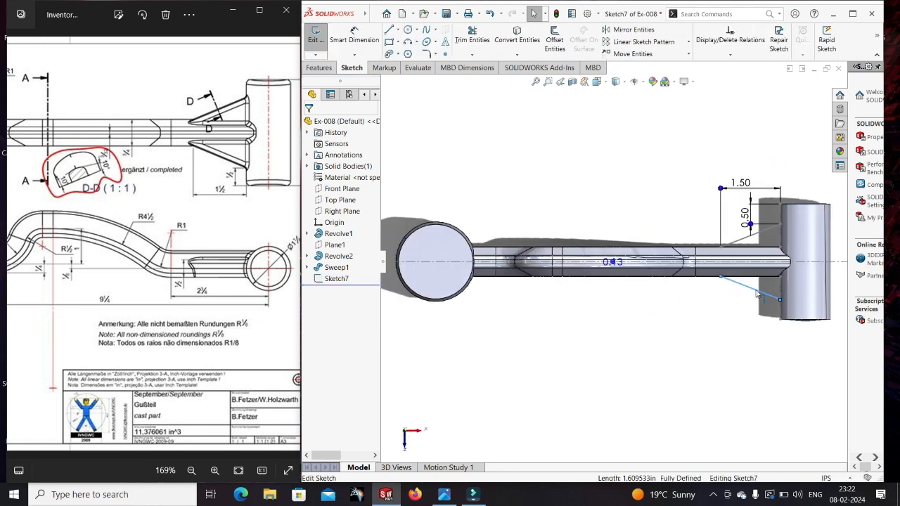
{"action": "left_click", "coordinate": [754, 290]}
{"action": "key", "text": "Delete"}
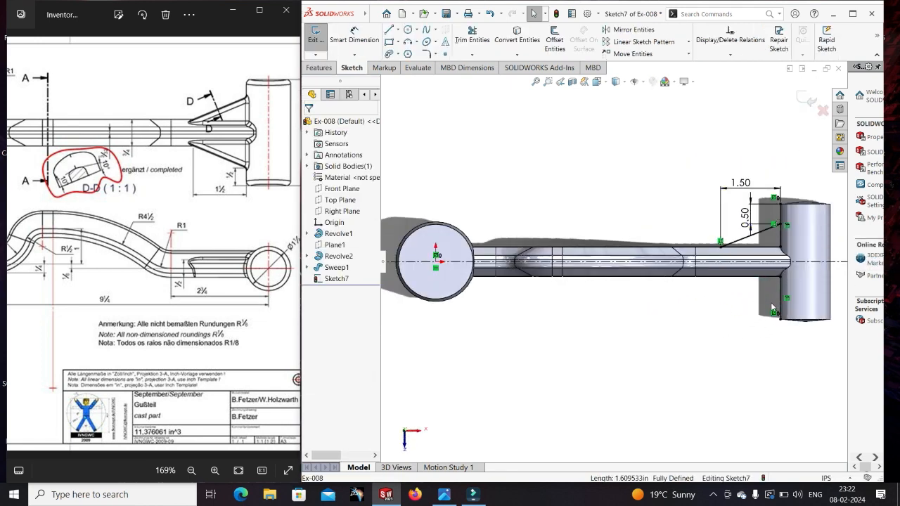
{"action": "left_click", "coordinate": [779, 303]}
{"action": "key", "text": "Delete"}
{"action": "left_click", "coordinate": [774, 316]}
{"action": "key", "text": "Delete"}
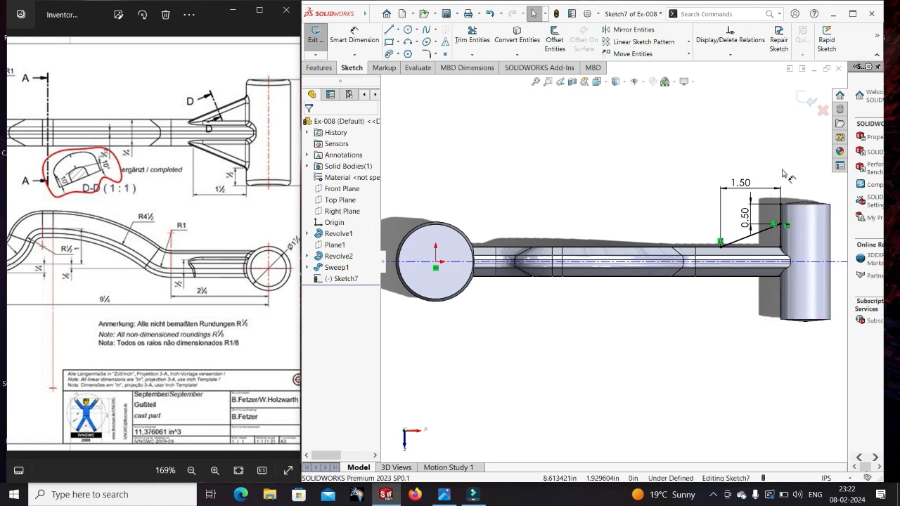
{"action": "left_click", "coordinate": [807, 100]}
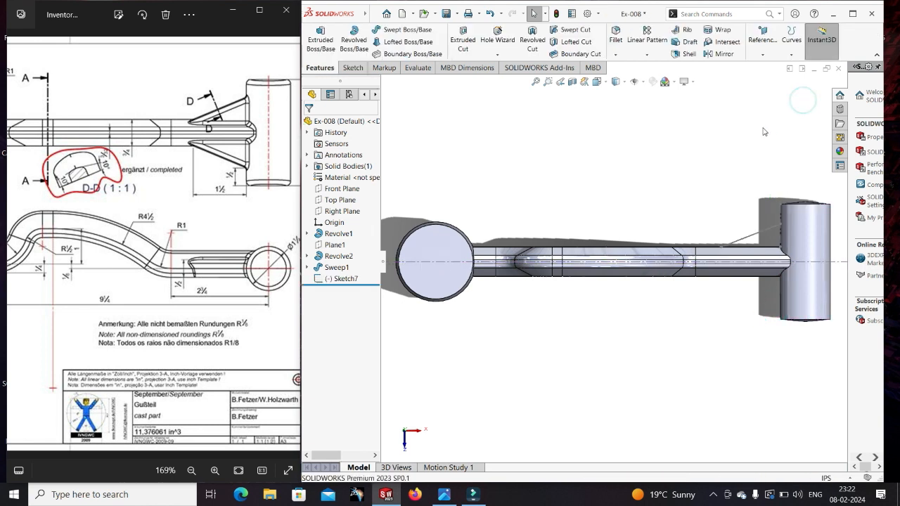
Step: Create a 0.25 in thick rib from the remaining slanted line, with the thickness on the first side only and extruded parallel to the sketch
{"action": "left_click", "coordinate": [681, 30]}
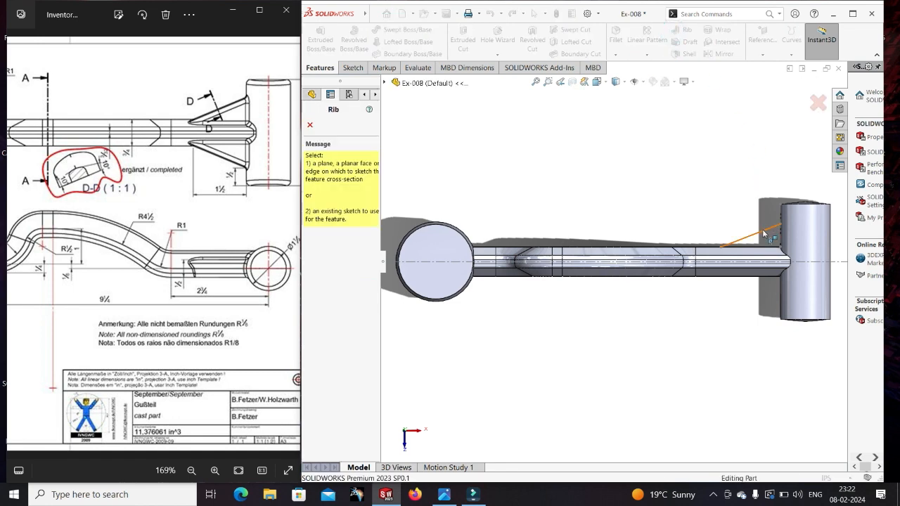
{"action": "left_click", "coordinate": [764, 234]}
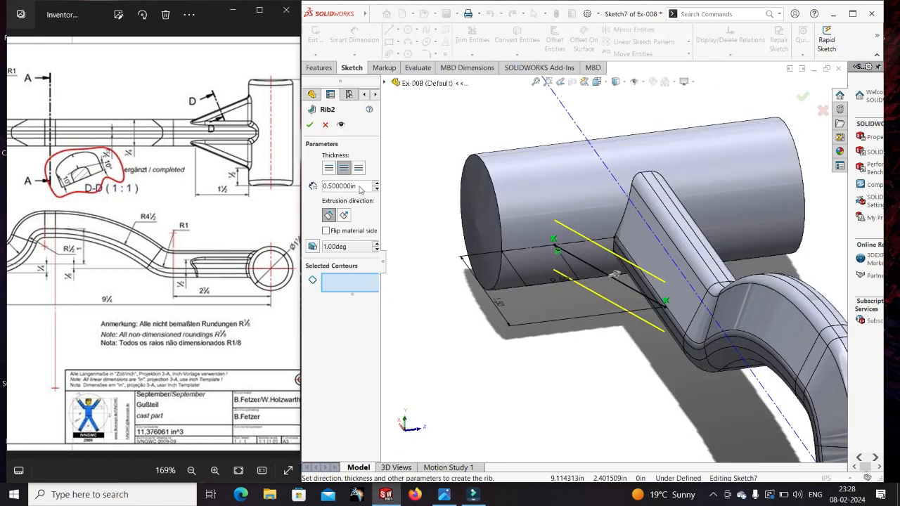
{"action": "left_click", "coordinate": [328, 168]}
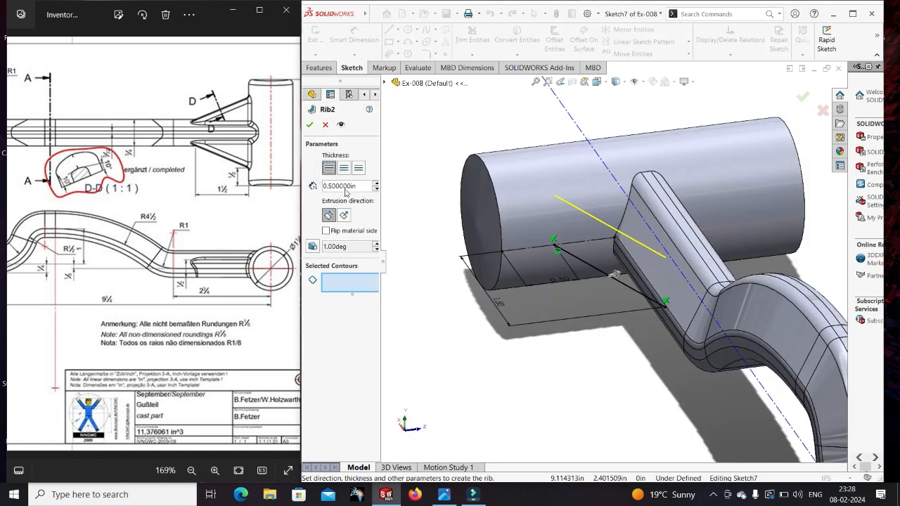
{"action": "left_click_drag", "start_coordinate": [362, 186], "coordinate": [321, 189]}
{"action": "type", "text": "0.25"}
{"action": "key", "text": "Return"}
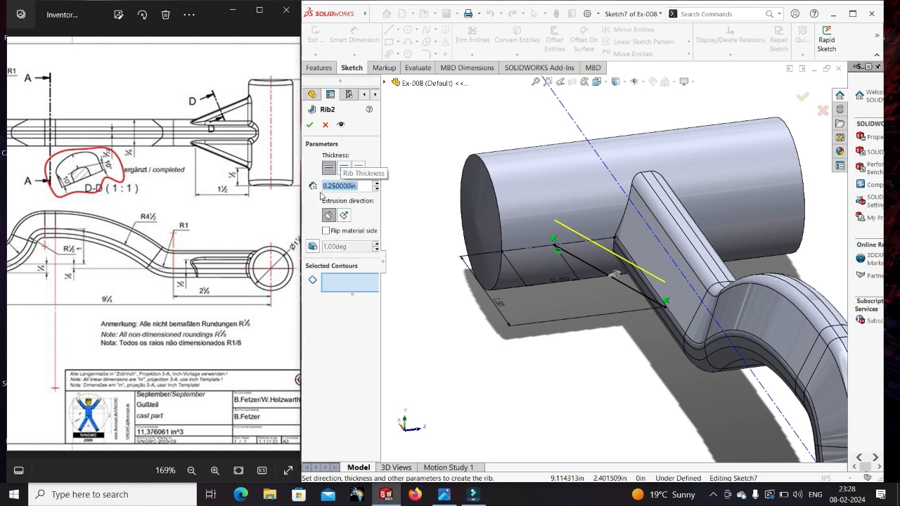
{"action": "left_click", "coordinate": [310, 125]}
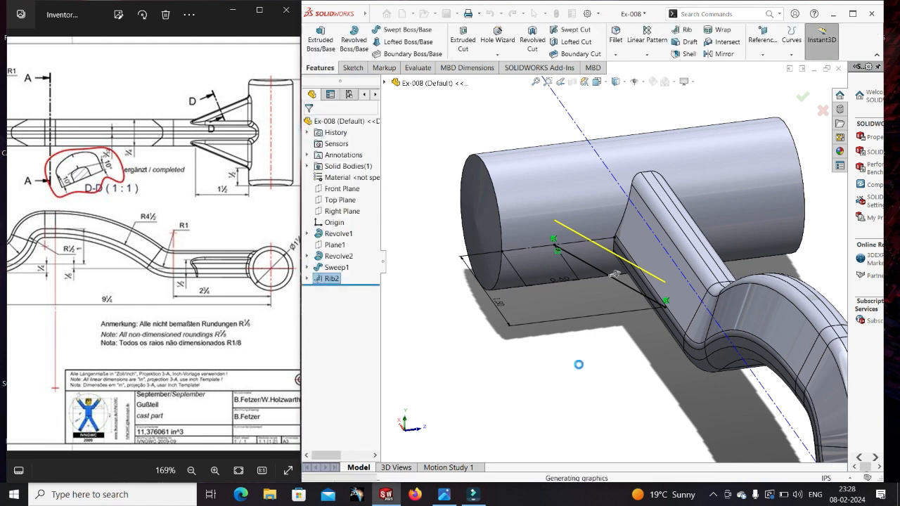
{"action": "left_click", "coordinate": [608, 367]}
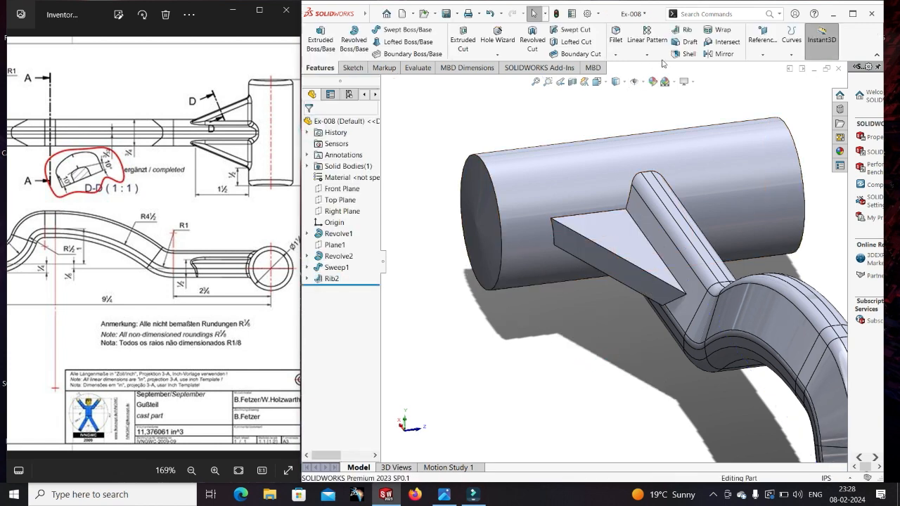
Step: Draft the rib's slanted outer face by 10° using the rib's flat top face as the neutral plane
{"action": "left_click", "coordinate": [686, 41]}
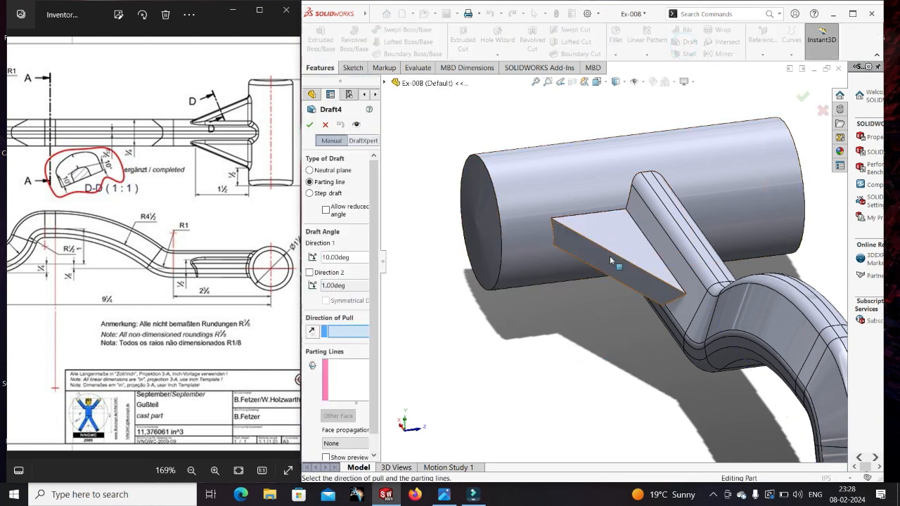
{"action": "left_click", "coordinate": [331, 170]}
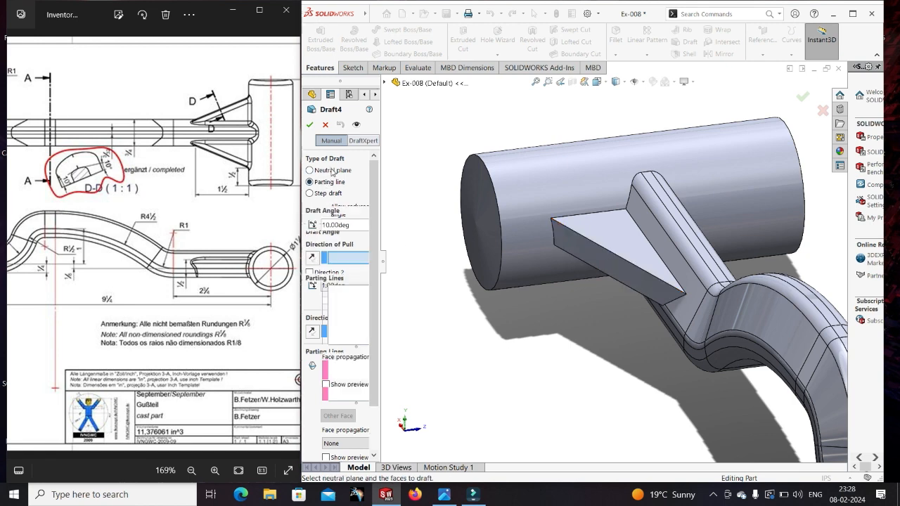
{"action": "left_click", "coordinate": [625, 241]}
{"action": "left_click", "coordinate": [611, 265]}
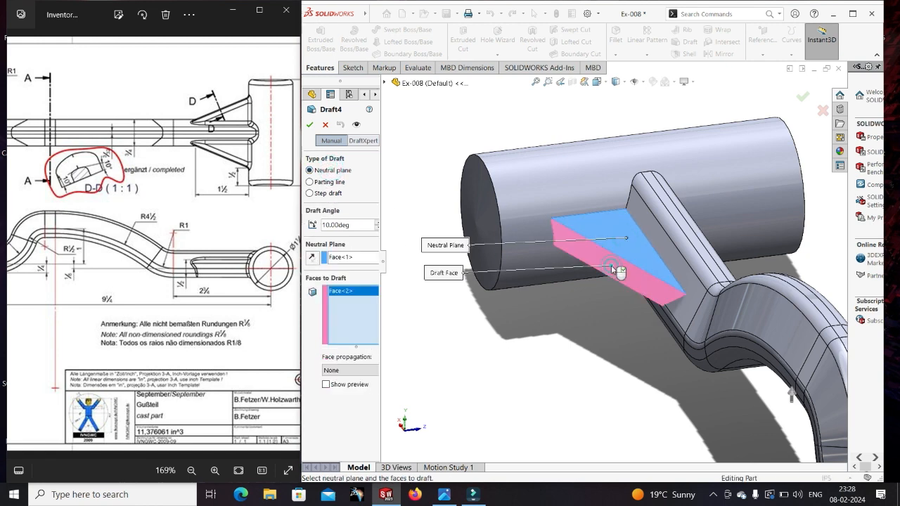
{"action": "left_click", "coordinate": [310, 125]}
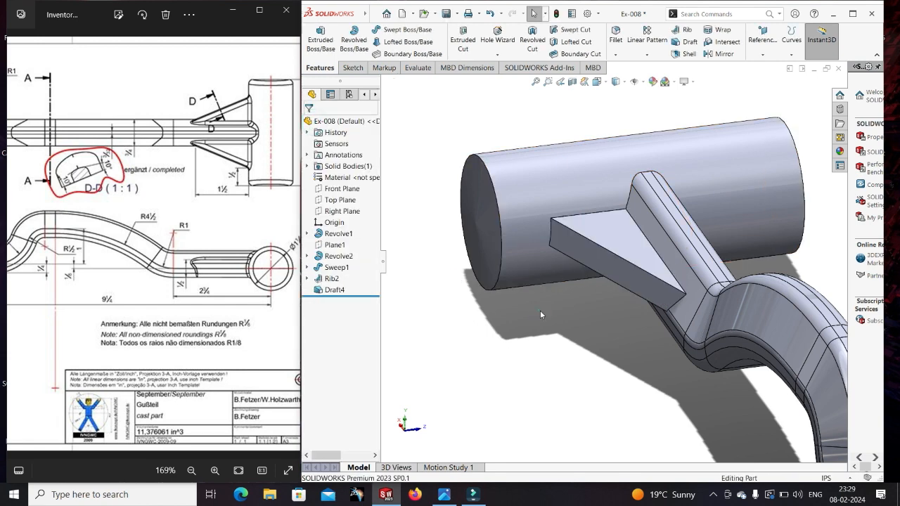
Step: Fillet the rib's upper slanted edge with a 0.125 in radius
{"action": "middle_click_drag", "start_coordinate": [540, 311], "coordinate": [686, 107]}
{"action": "scroll", "coordinate": [641, 324], "scroll_direction": "up", "scroll_amount": 6}
{"action": "scroll", "coordinate": [641, 324], "scroll_direction": "down", "scroll_amount": 6}
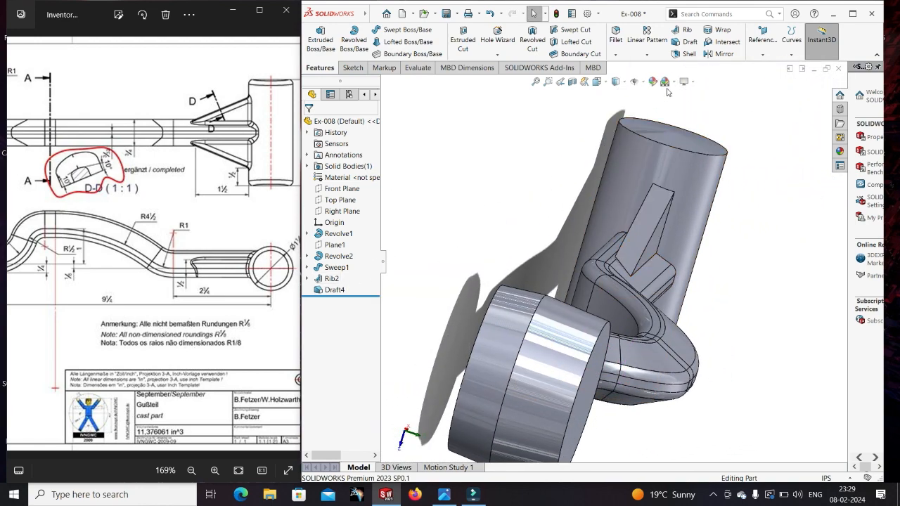
{"action": "left_click", "coordinate": [711, 54]}
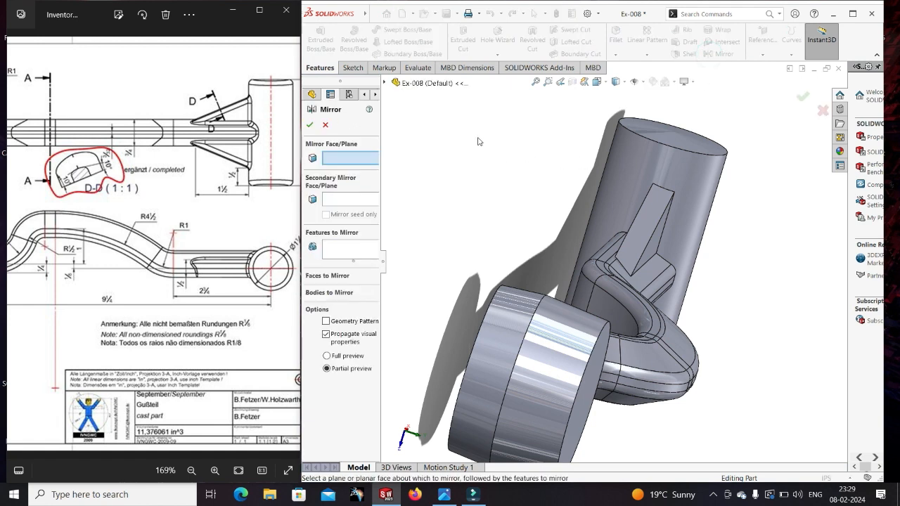
{"action": "left_click", "coordinate": [325, 125]}
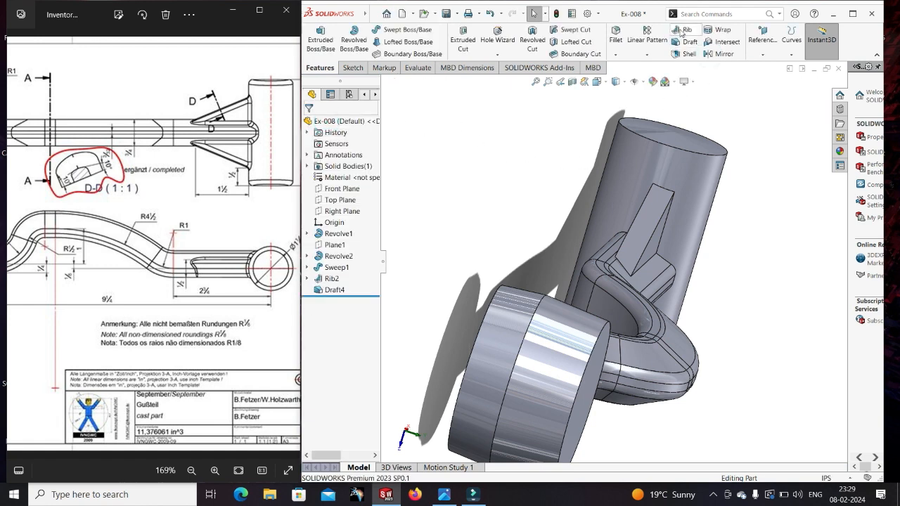
{"action": "left_click", "coordinate": [657, 231]}
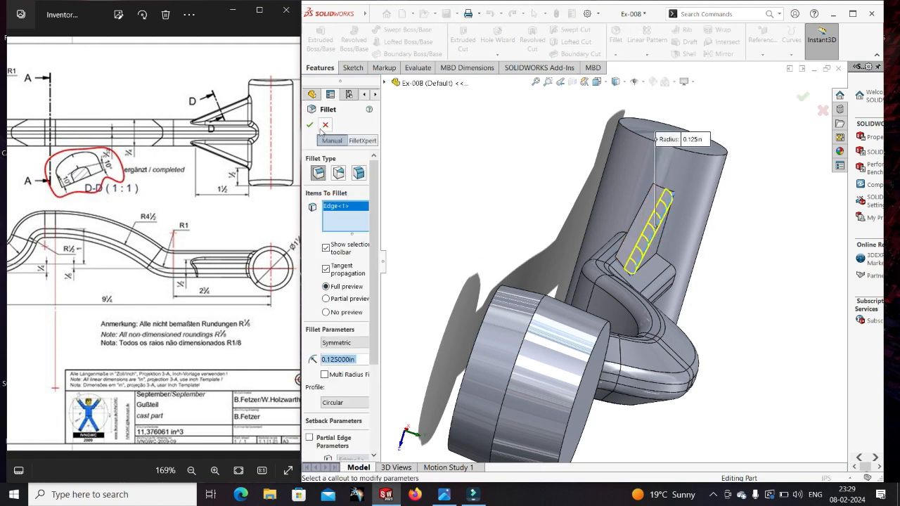
{"action": "left_click", "coordinate": [309, 124]}
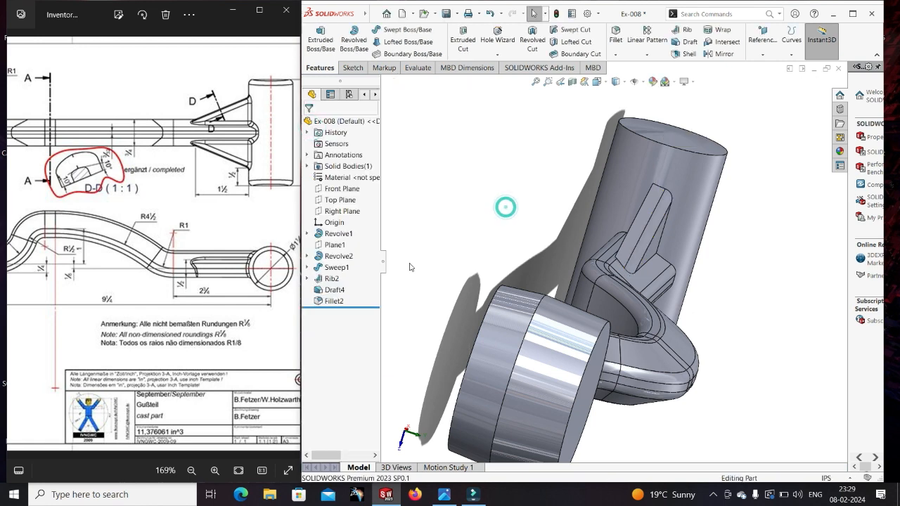
Step: Try to mirror the rib together with its draft and fillet about the Top Plane
{"action": "left_click", "coordinate": [714, 56]}
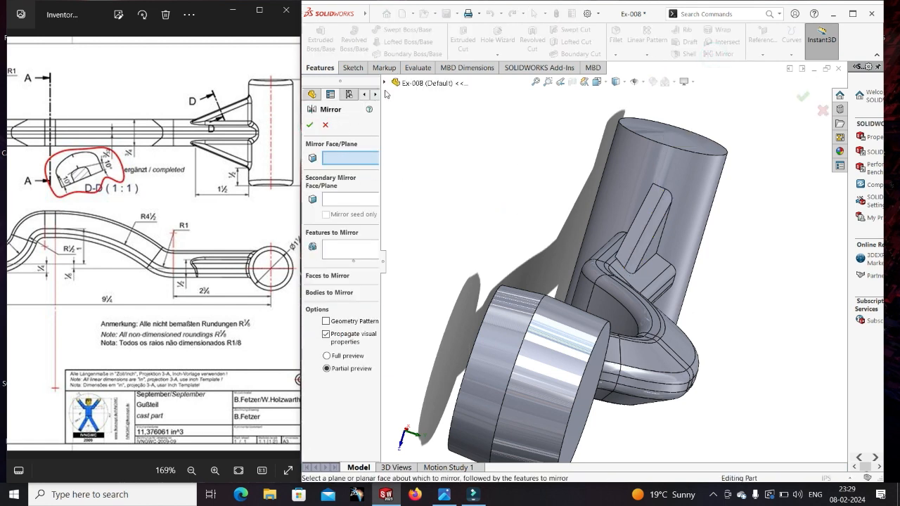
{"action": "left_click", "coordinate": [384, 84]}
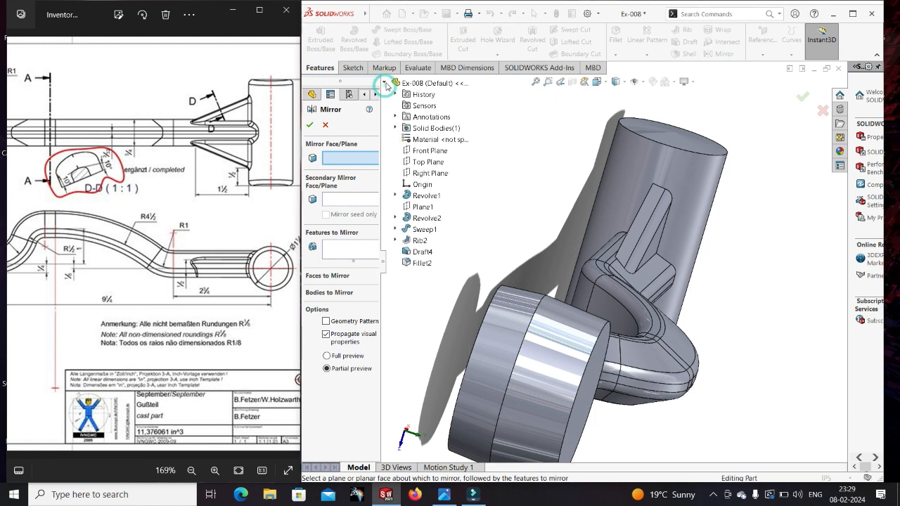
{"action": "left_click", "coordinate": [427, 163]}
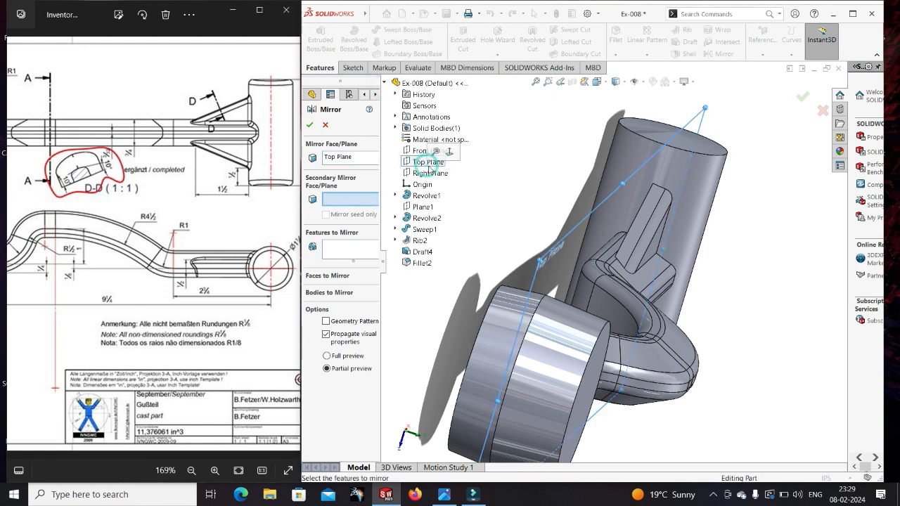
{"action": "left_click", "coordinate": [419, 240]}
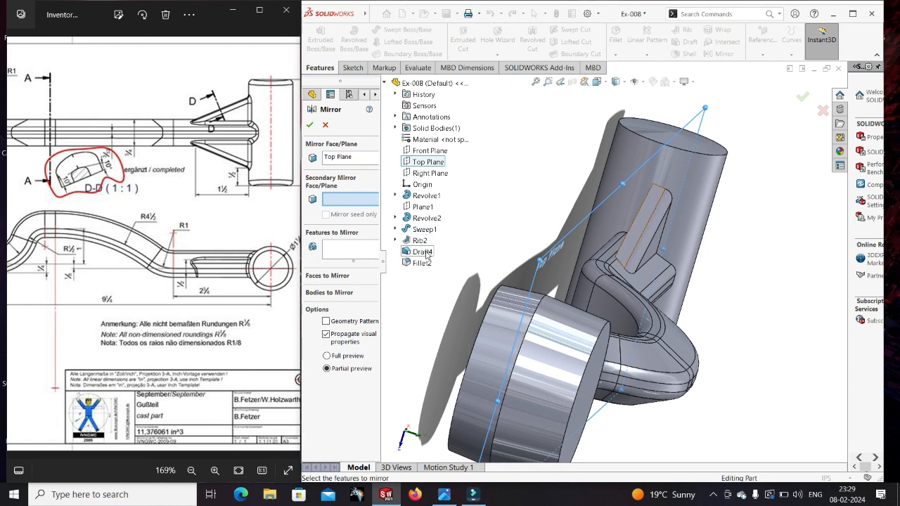
{"action": "left_click", "coordinate": [358, 244]}
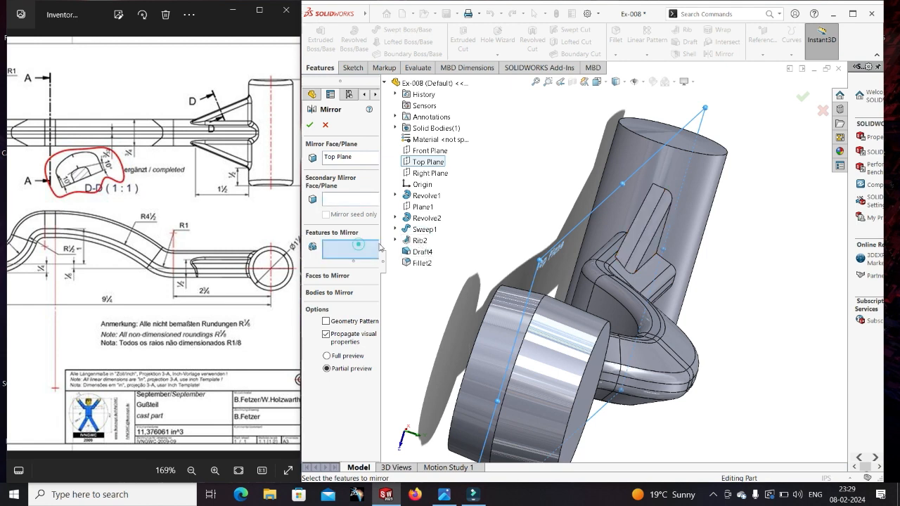
{"action": "left_click", "coordinate": [419, 240]}
{"action": "left_click", "coordinate": [422, 252]}
{"action": "left_click", "coordinate": [421, 263]}
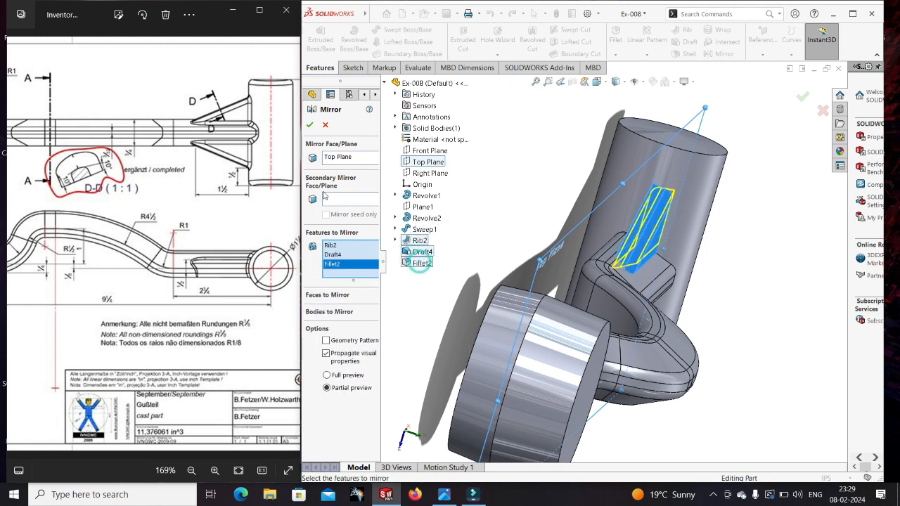
{"action": "left_click", "coordinate": [310, 127]}
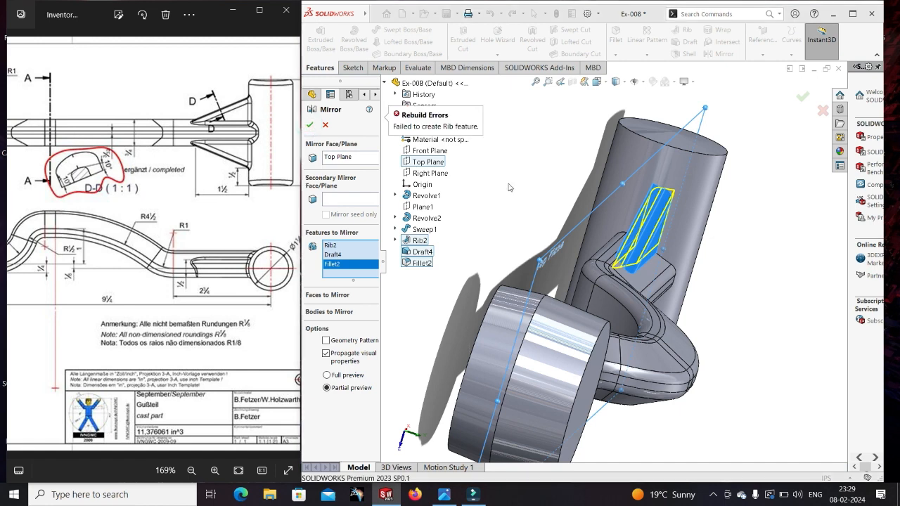
{"action": "left_click", "coordinate": [325, 125]}
{"action": "middle_click_drag", "start_coordinate": [500, 241], "coordinate": [534, 300]}
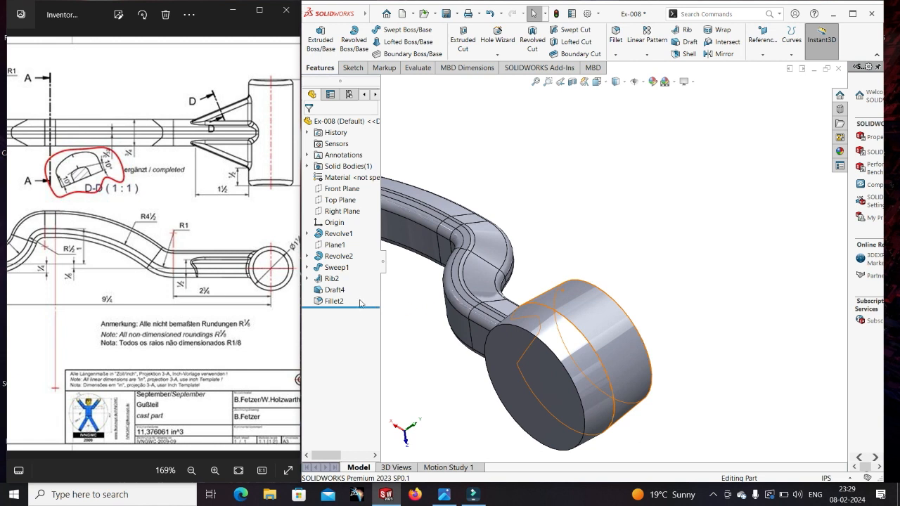
{"action": "left_click_drag", "start_coordinate": [359, 305], "coordinate": [357, 295]}
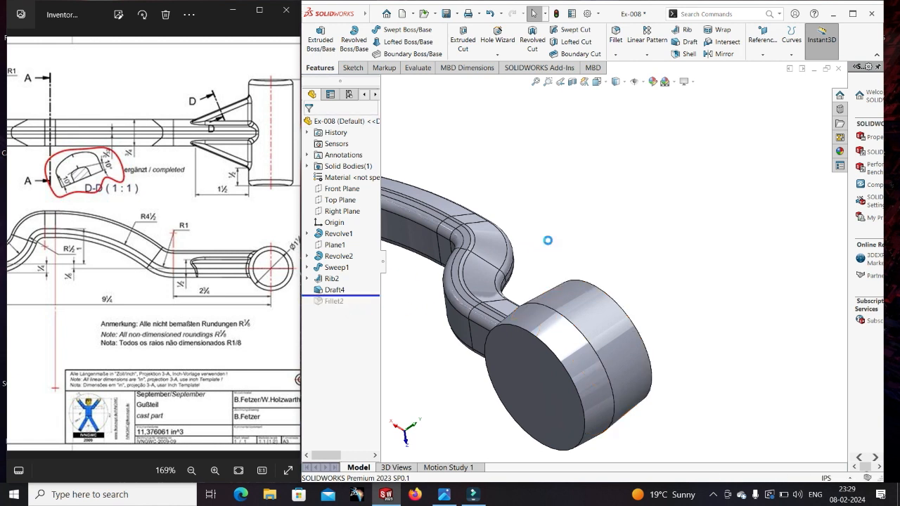
{"action": "left_click", "coordinate": [713, 54]}
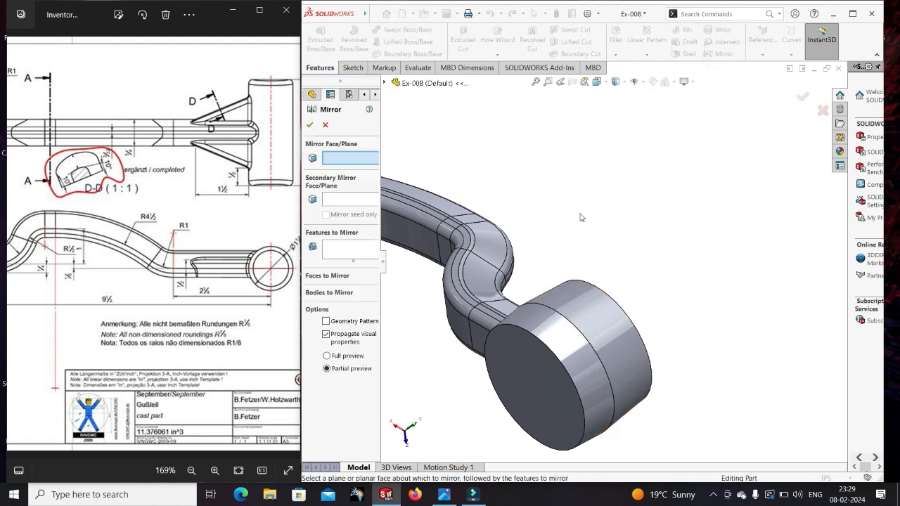
{"action": "scroll", "coordinate": [581, 217], "scroll_direction": "up", "scroll_amount": 2}
{"action": "left_click", "coordinate": [385, 83]}
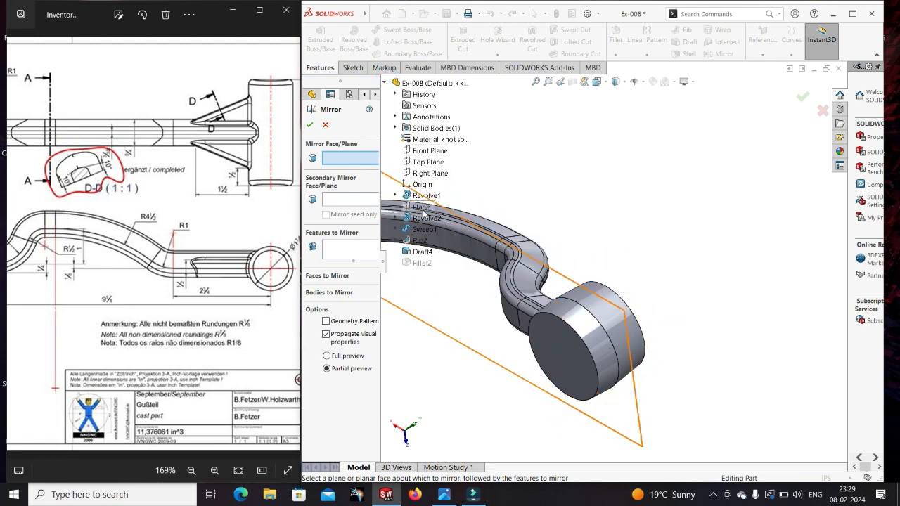
{"action": "left_click", "coordinate": [325, 125]}
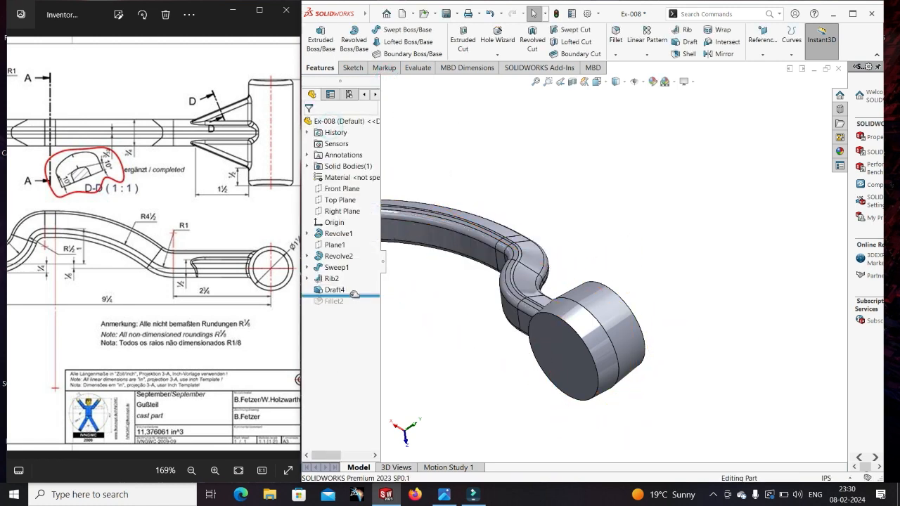
{"action": "left_click_drag", "start_coordinate": [355, 294], "coordinate": [350, 312]}
{"action": "left_click", "coordinate": [433, 294]}
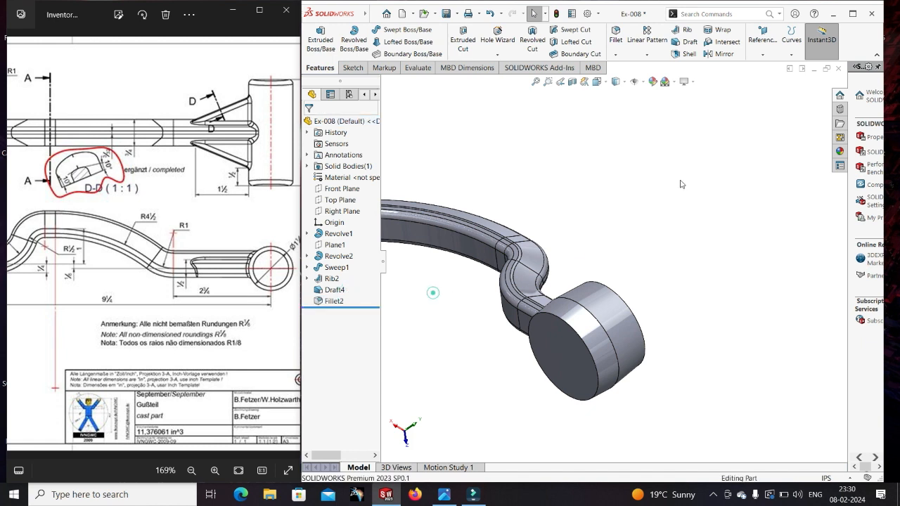
Step: Mirror the rib together with its draft and fillet about Plane1
{"action": "left_click", "coordinate": [720, 54]}
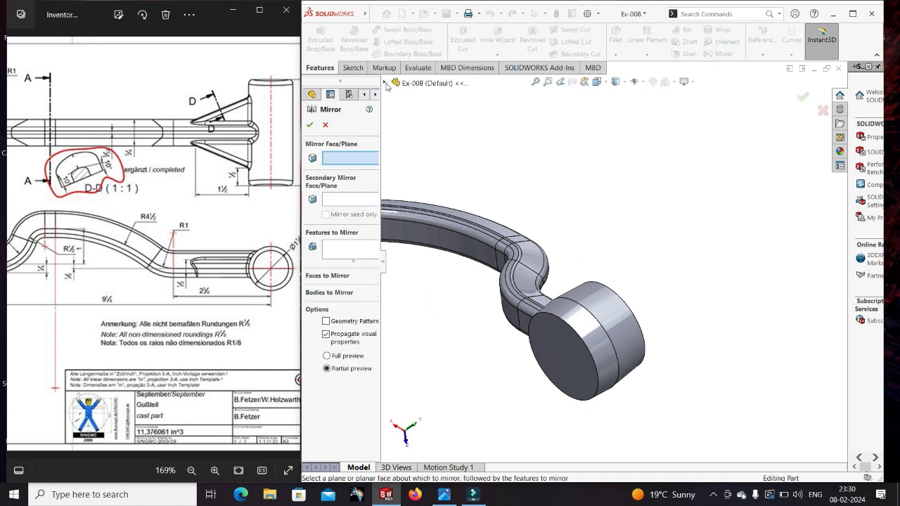
{"action": "left_click", "coordinate": [385, 84]}
{"action": "left_click", "coordinate": [423, 207]}
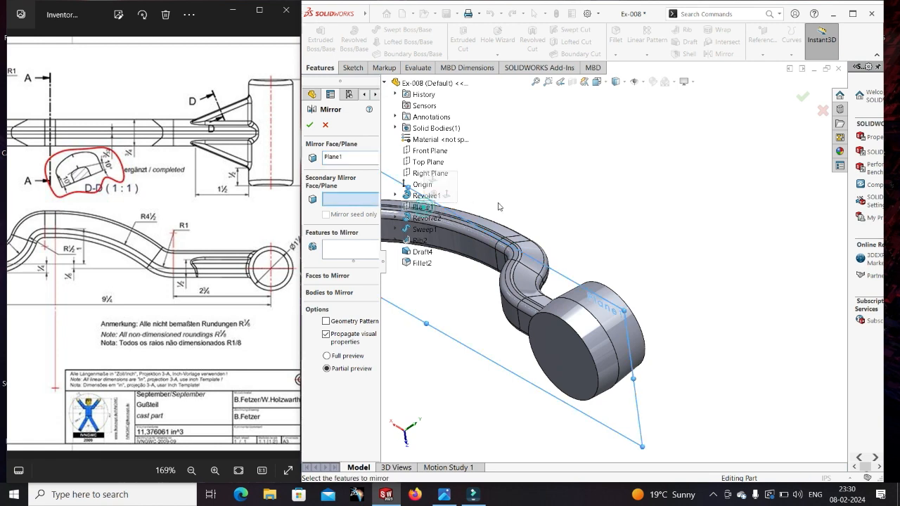
{"action": "scroll", "coordinate": [656, 206], "scroll_direction": "down", "scroll_amount": 2}
{"action": "left_click", "coordinate": [335, 258]}
{"action": "scroll", "coordinate": [647, 247], "scroll_direction": "up", "scroll_amount": 3}
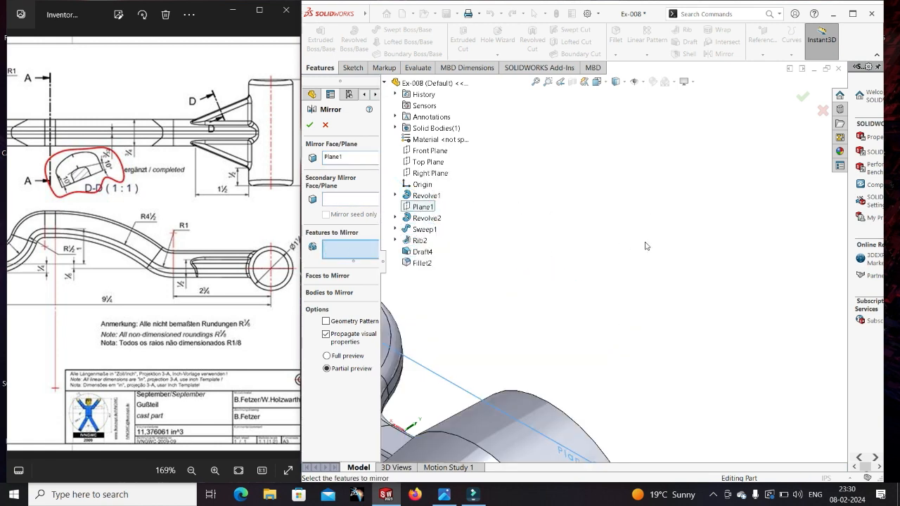
{"action": "scroll", "coordinate": [562, 246], "scroll_direction": "up", "scroll_amount": 3}
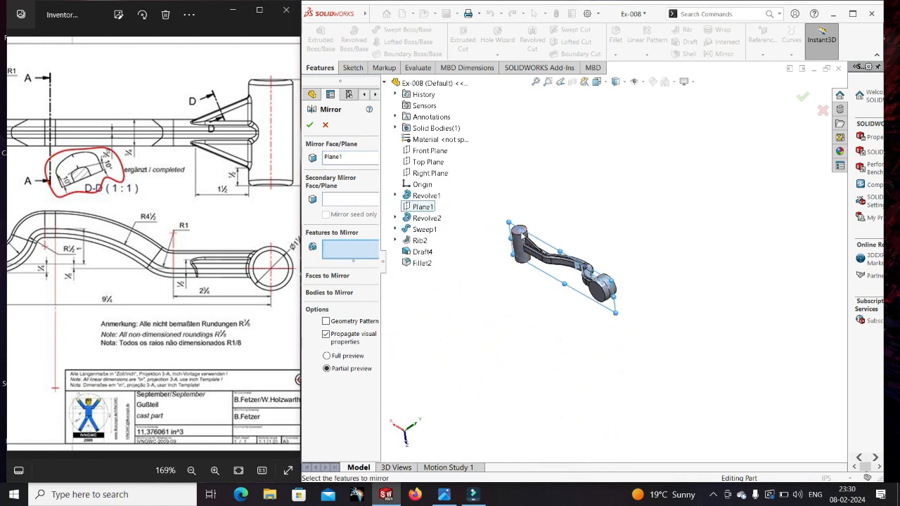
{"action": "scroll", "coordinate": [525, 237], "scroll_direction": "down", "scroll_amount": 5}
{"action": "left_click", "coordinate": [420, 240]}
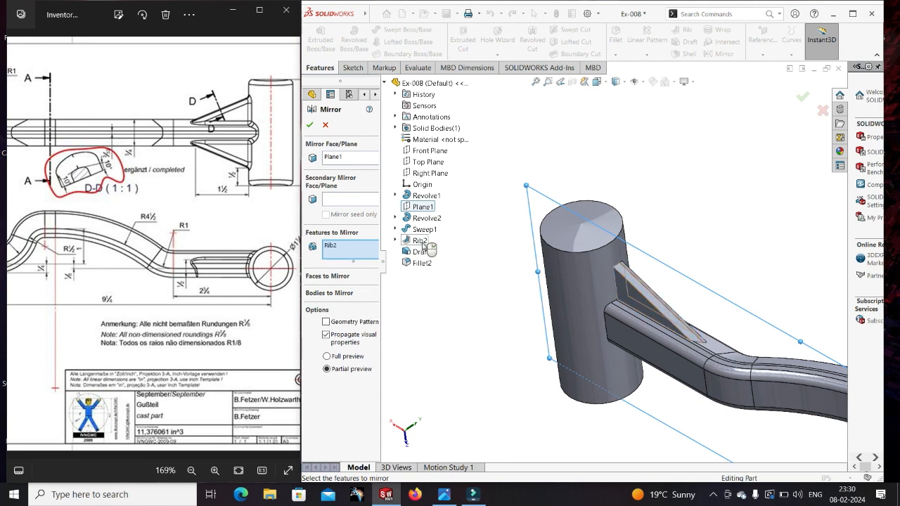
{"action": "left_click", "coordinate": [422, 251]}
{"action": "left_click", "coordinate": [419, 263]}
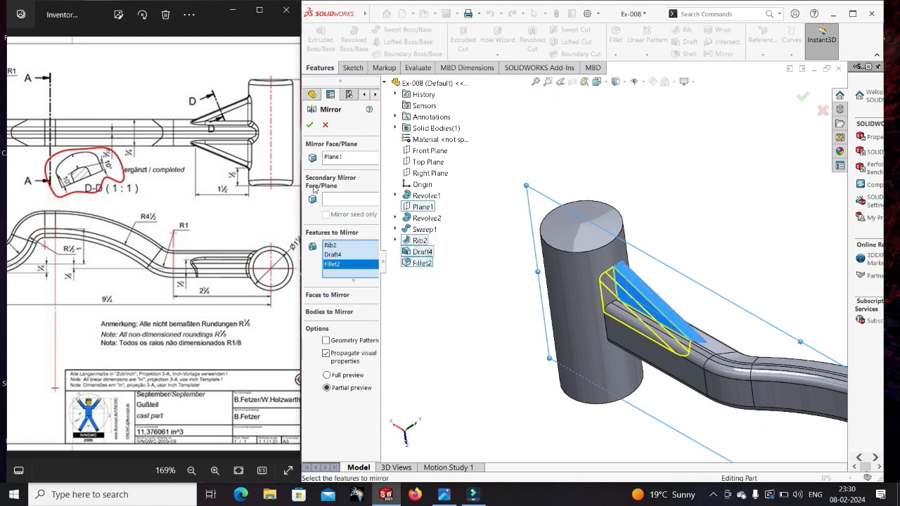
{"action": "key", "text": "Return"}
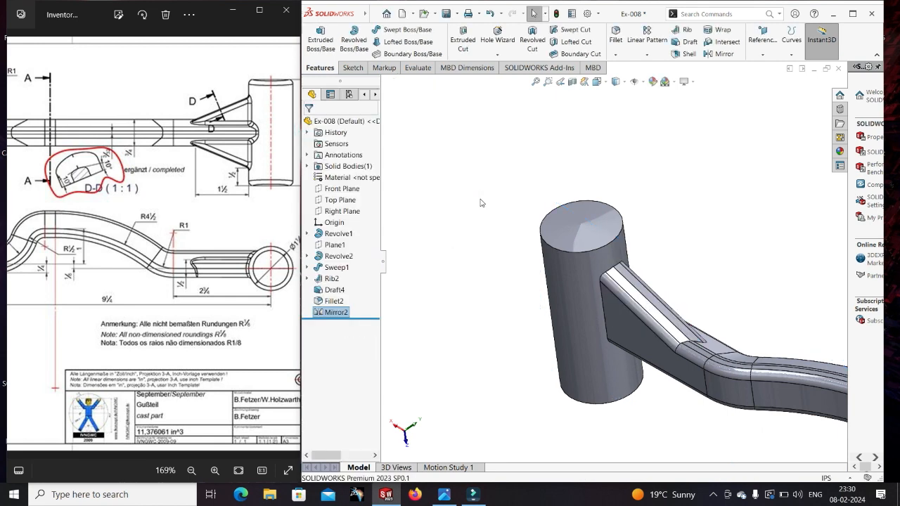
{"action": "middle_click_drag", "start_coordinate": [524, 213], "coordinate": [445, 268]}
{"action": "scroll", "coordinate": [452, 267], "scroll_direction": "down", "scroll_amount": 3}
{"action": "scroll", "coordinate": [736, 178], "scroll_direction": "up", "scroll_amount": 5}
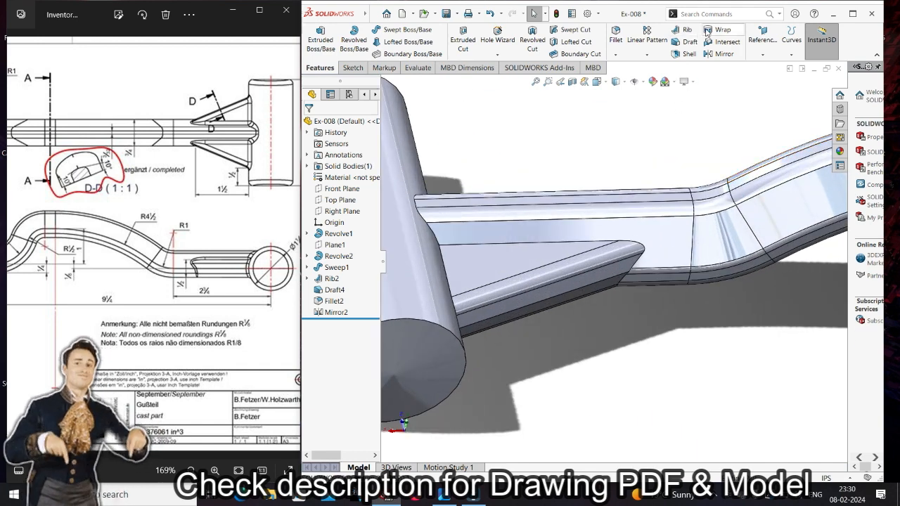
{"action": "left_click", "coordinate": [615, 37]}
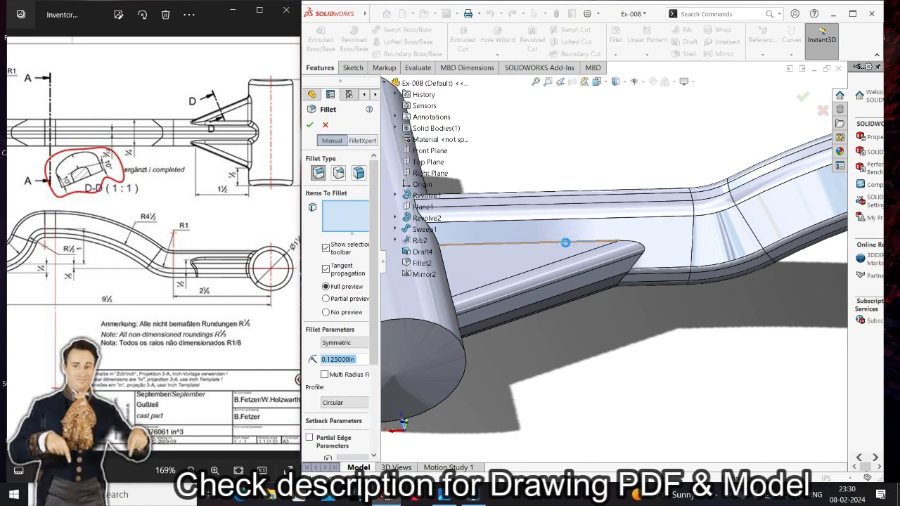
{"action": "left_click", "coordinate": [567, 244]}
{"action": "middle_click_drag", "start_coordinate": [571, 247], "coordinate": [618, 283]}
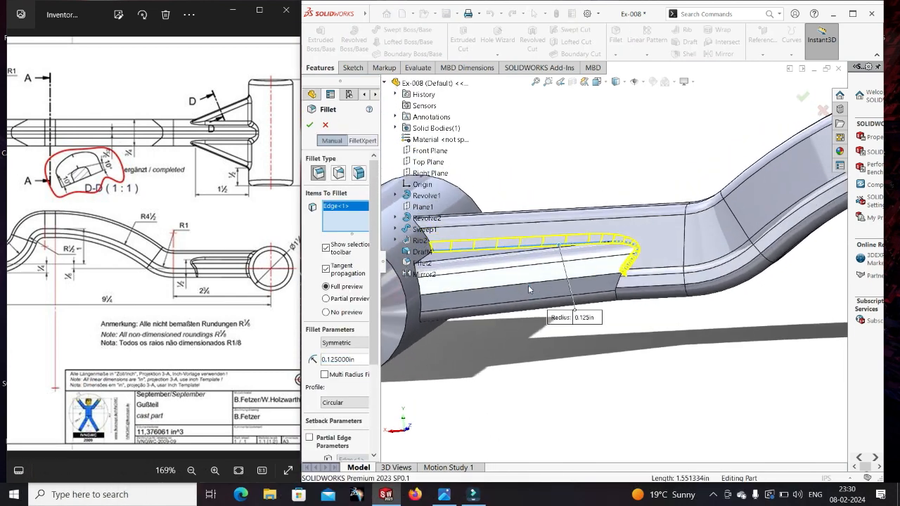
{"action": "left_click", "coordinate": [617, 285]}
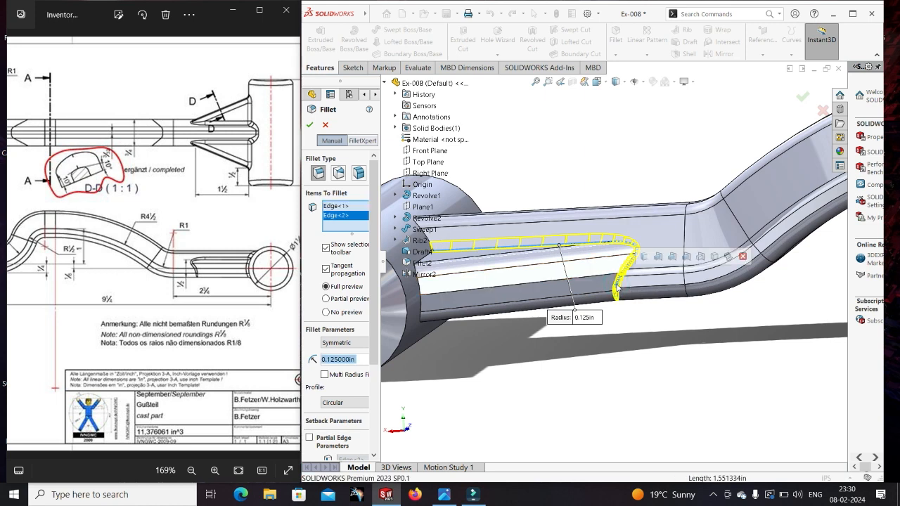
{"action": "middle_click_drag", "start_coordinate": [582, 344], "coordinate": [576, 306]}
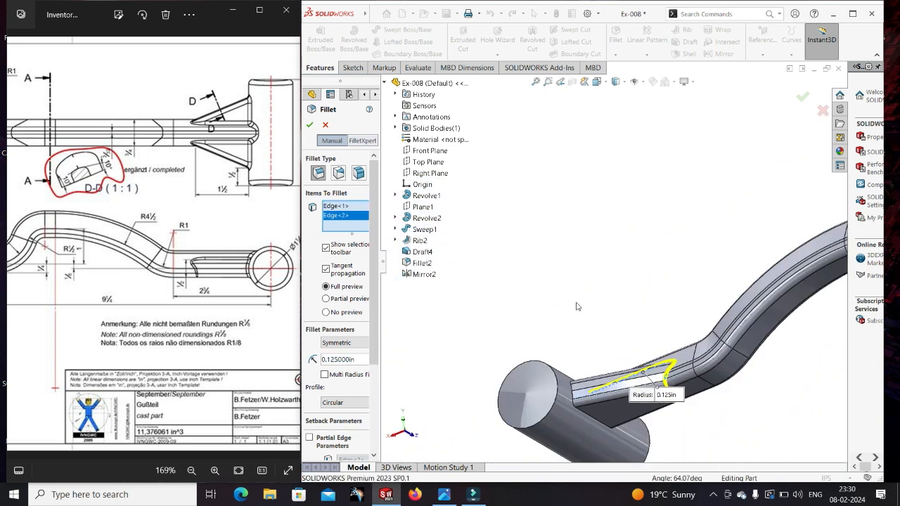
{"action": "scroll", "coordinate": [641, 393], "scroll_direction": "down", "scroll_amount": 3}
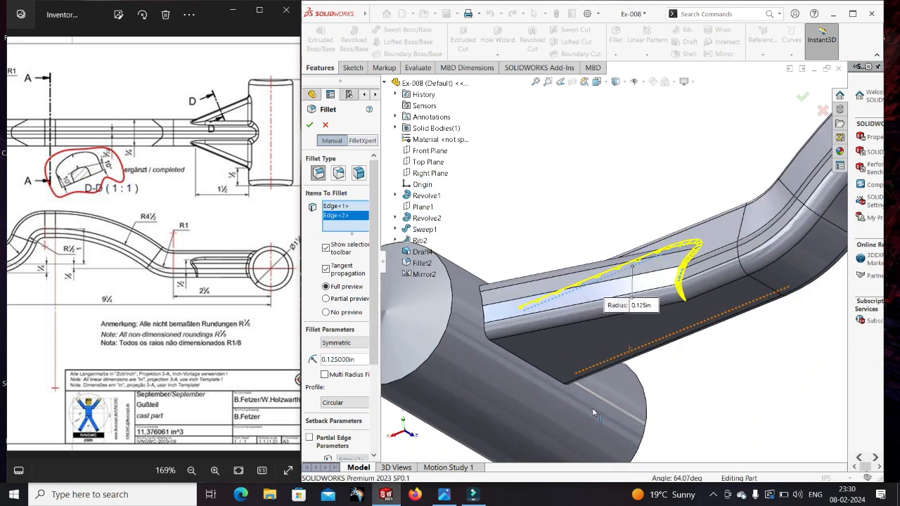
{"action": "left_click", "coordinate": [483, 314]}
{"action": "middle_click_drag", "start_coordinate": [483, 315], "coordinate": [473, 388]}
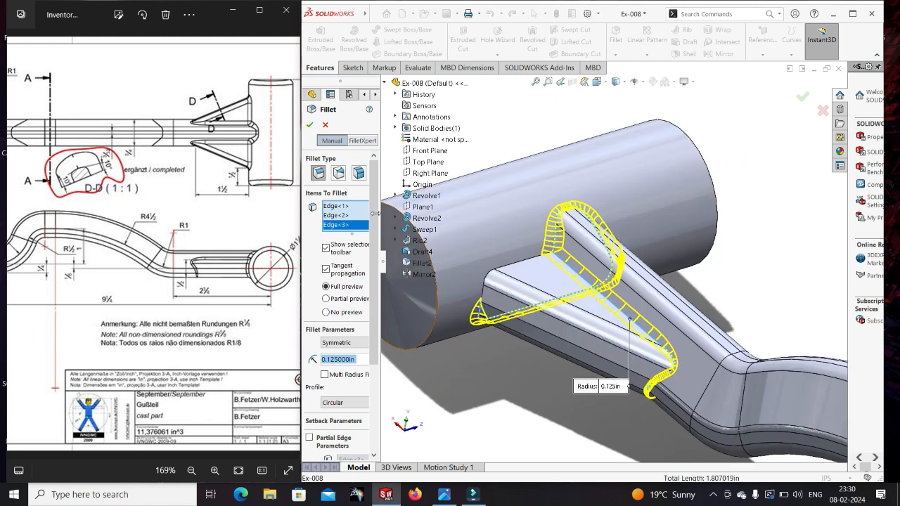
{"action": "left_click", "coordinate": [325, 124]}
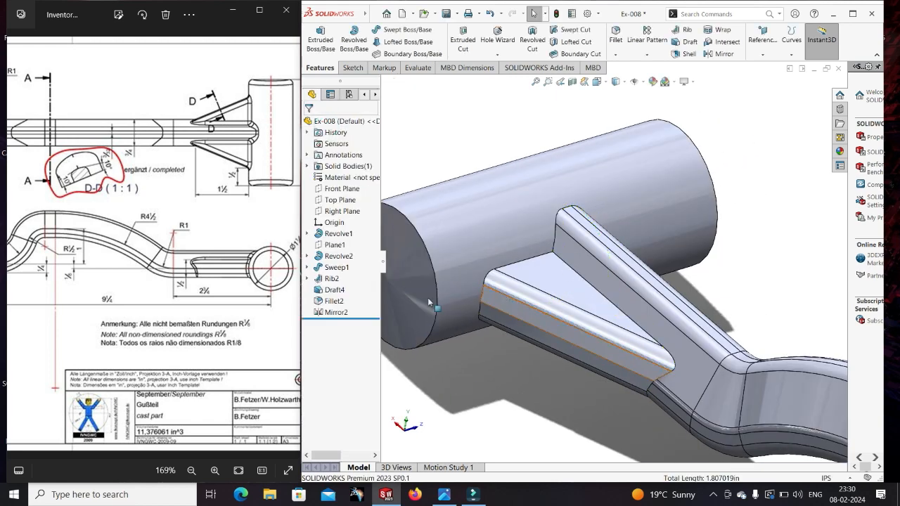
Step: Mirror the rib, its draft, its fillet and the existing mirrored half about the Front Plane to the arm's other side
{"action": "left_click", "coordinate": [724, 53]}
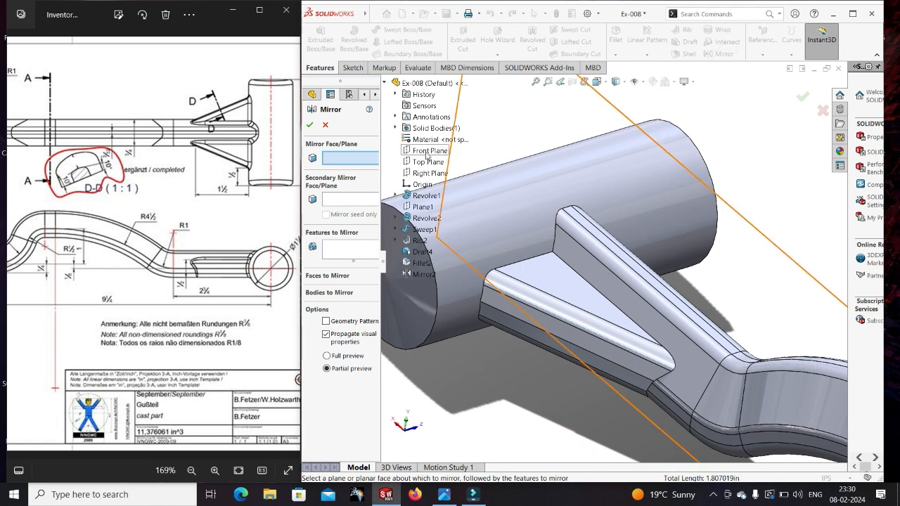
{"action": "left_click", "coordinate": [427, 152]}
{"action": "left_click", "coordinate": [350, 250]}
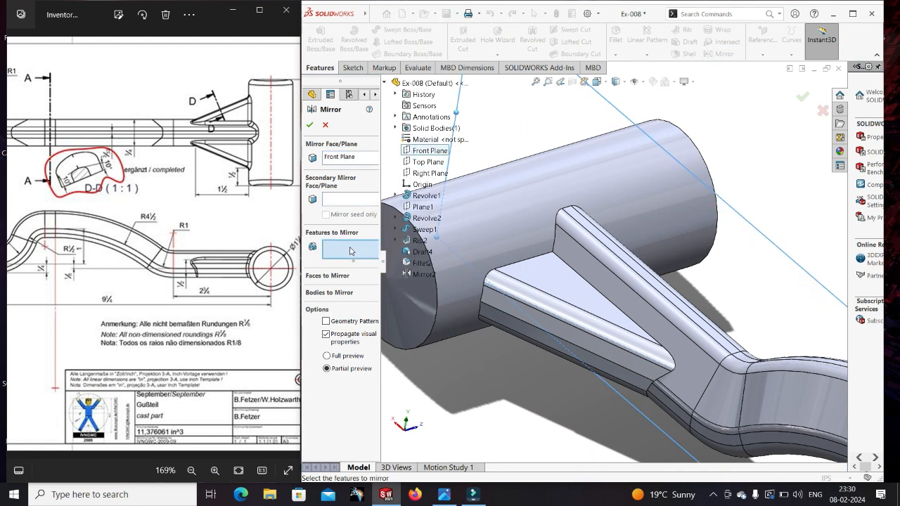
{"action": "left_click", "coordinate": [541, 288]}
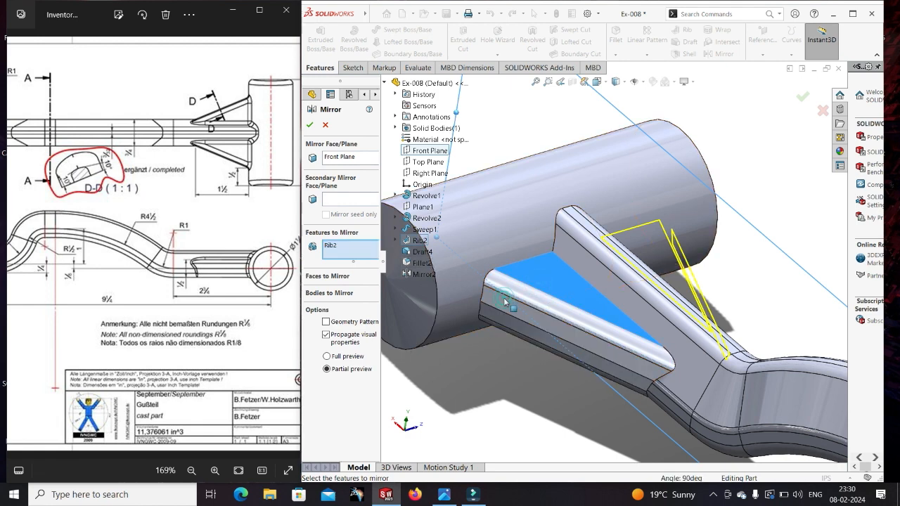
{"action": "left_click", "coordinate": [421, 253]}
{"action": "left_click", "coordinate": [420, 263]}
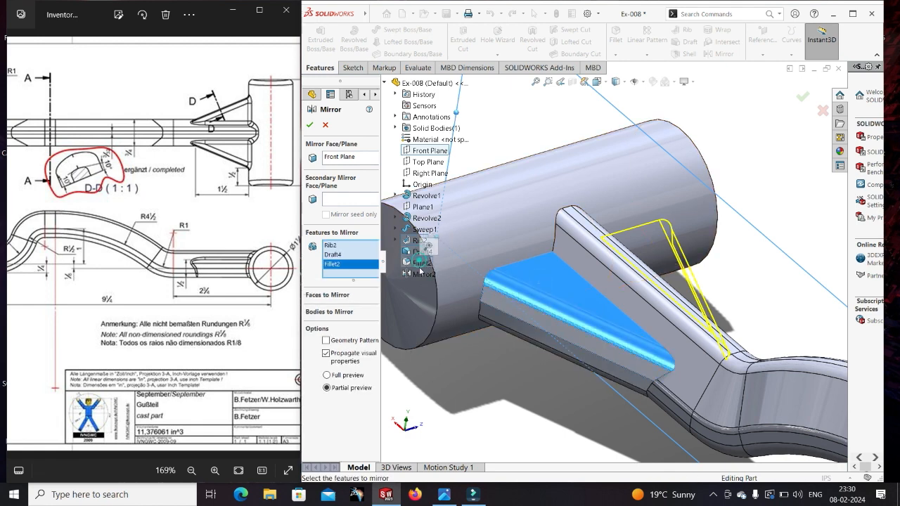
{"action": "left_click", "coordinate": [421, 274]}
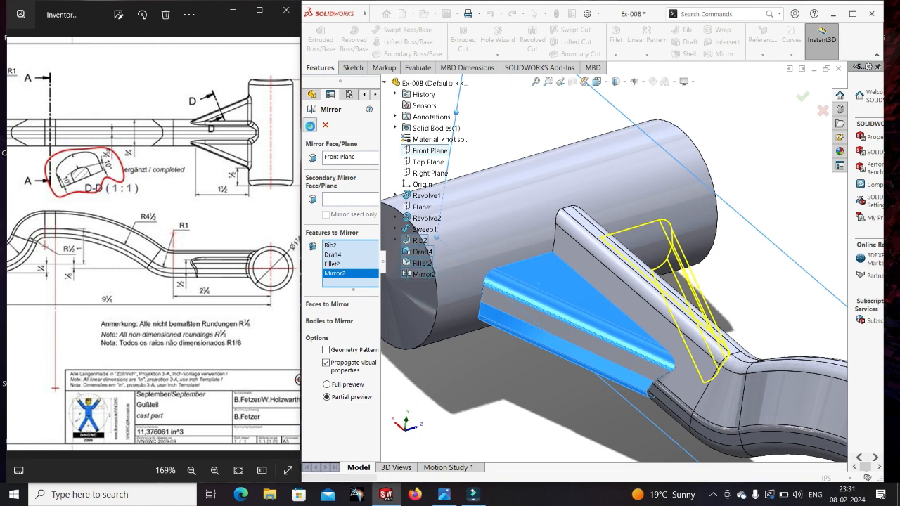
{"action": "left_click", "coordinate": [310, 125]}
Step: Set up a 0.125 in fillet on the edges where the arm and first rib meet the cylinder and where that rib joins the arm
{"action": "scroll", "coordinate": [599, 218], "scroll_direction": "up", "scroll_amount": 2}
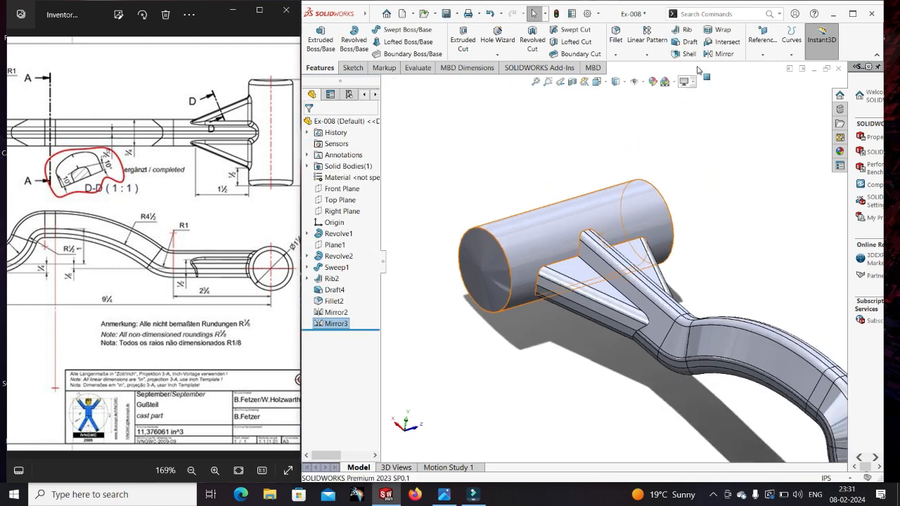
{"action": "left_click", "coordinate": [585, 255]}
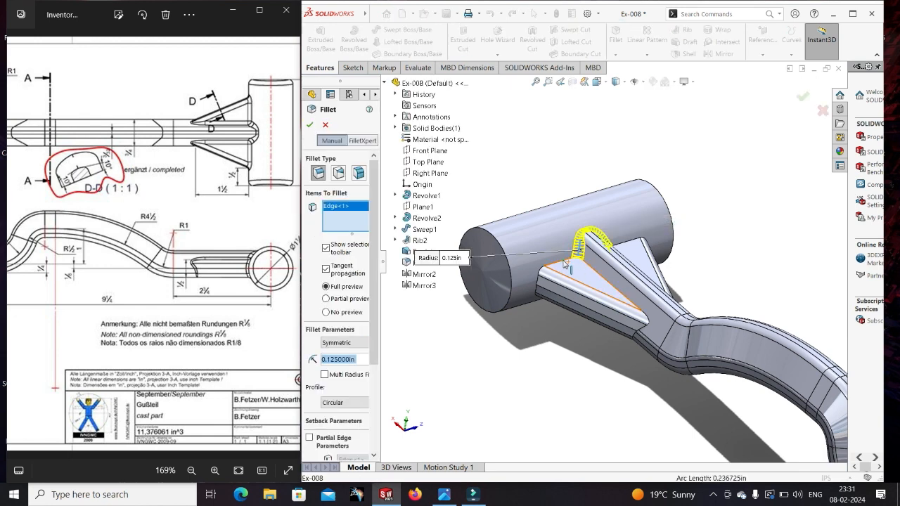
{"action": "left_click", "coordinate": [565, 266]}
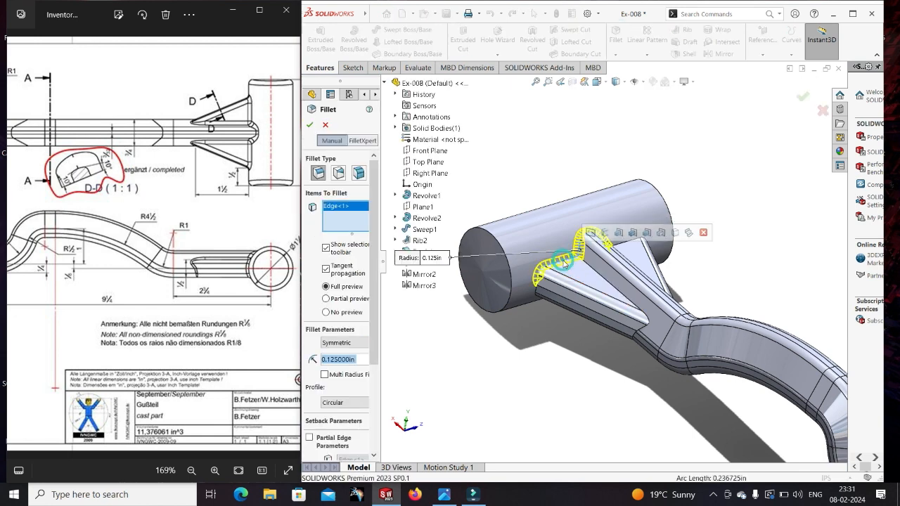
{"action": "left_click", "coordinate": [537, 291]}
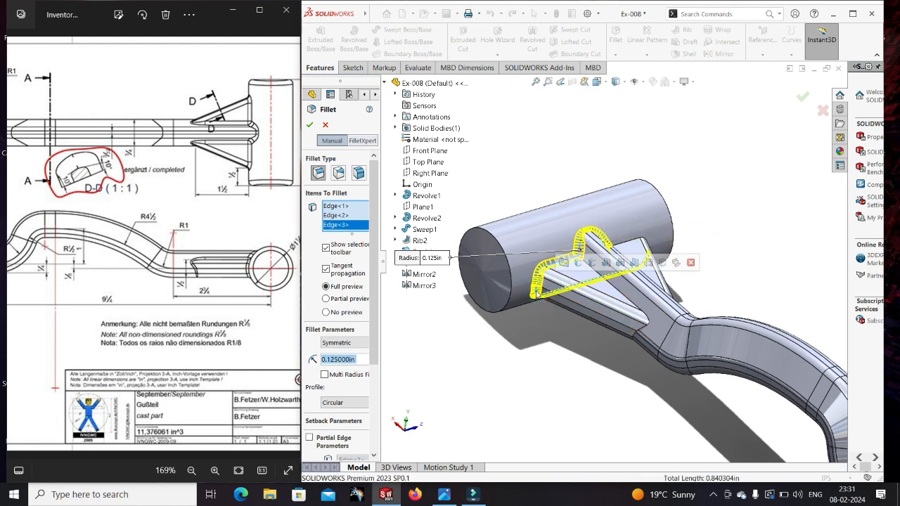
{"action": "left_click", "coordinate": [617, 294]}
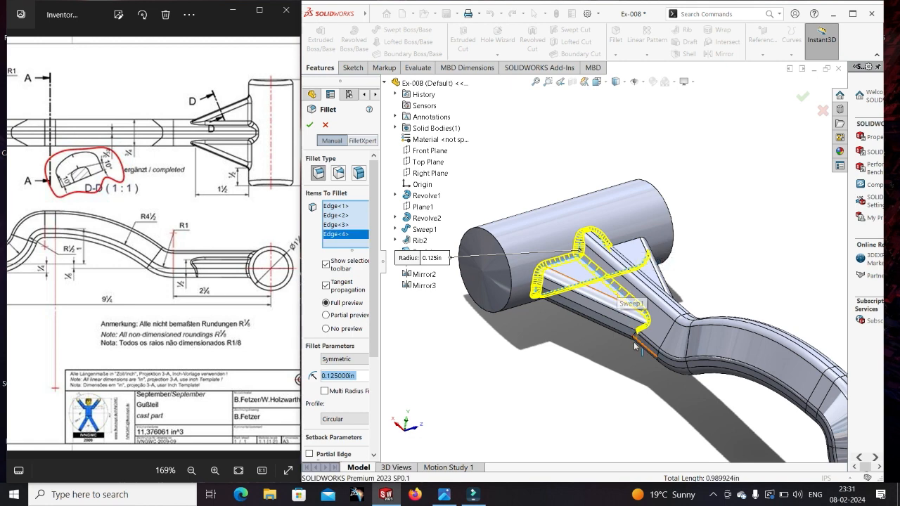
{"action": "scroll", "coordinate": [634, 343], "scroll_direction": "down", "scroll_amount": 5}
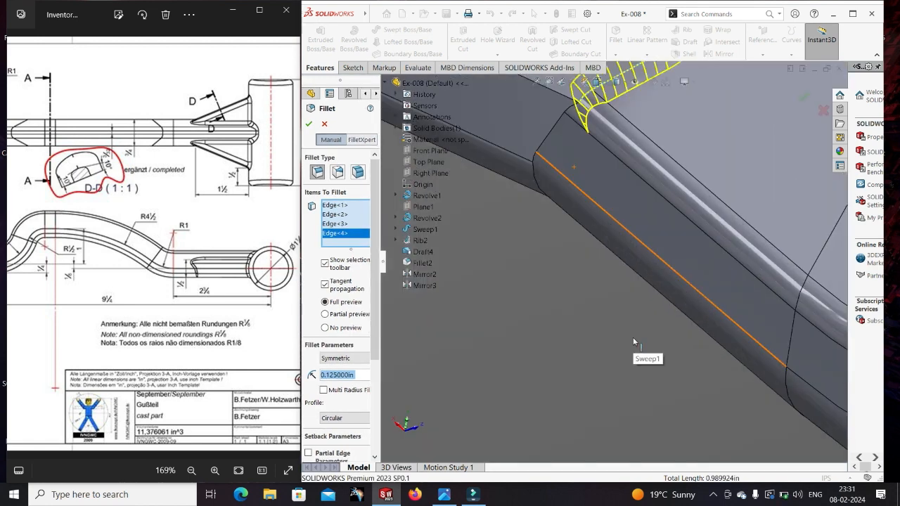
{"action": "left_click", "coordinate": [560, 120]}
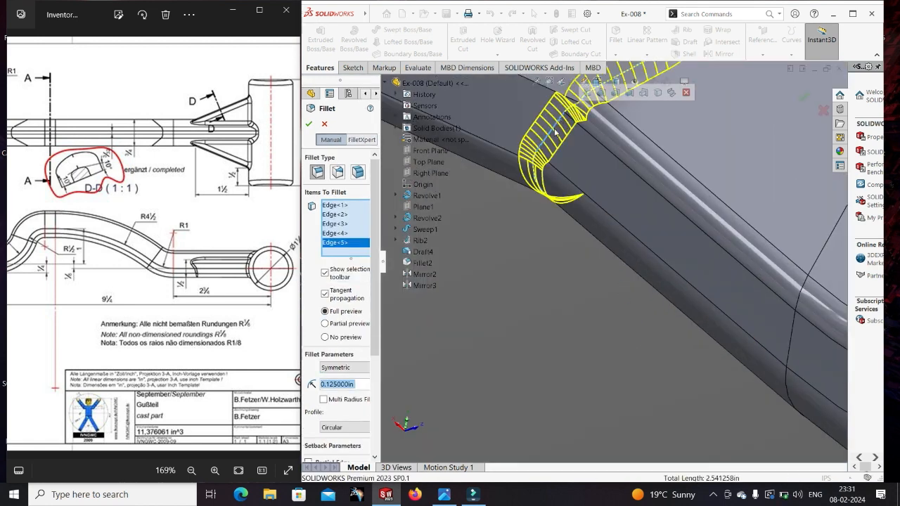
{"action": "left_click", "coordinate": [573, 107]}
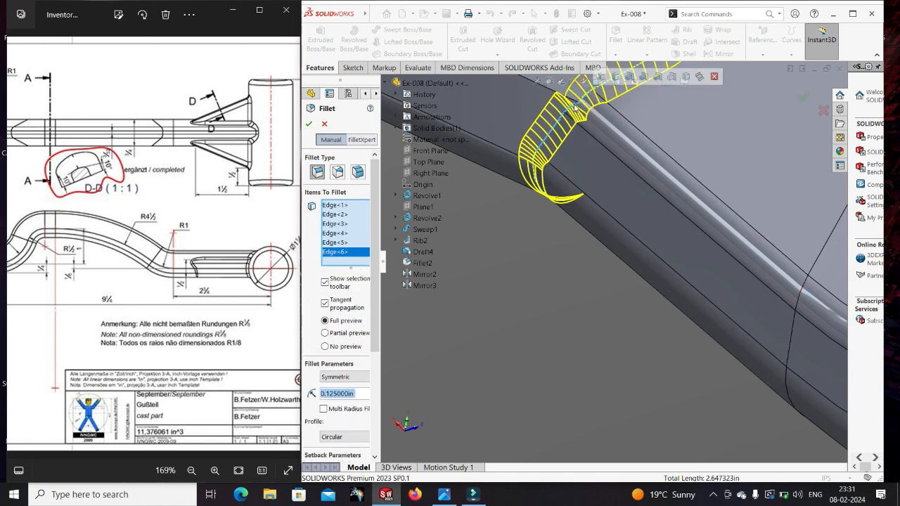
Step: Add the edges where the second rib's narrow end and side meet the arm to the 0.125 in fillet
{"action": "middle_click_drag", "start_coordinate": [573, 107], "coordinate": [563, 214]}
{"action": "scroll", "coordinate": [583, 313], "scroll_direction": "up", "scroll_amount": 7}
{"action": "scroll", "coordinate": [592, 361], "scroll_direction": "down", "scroll_amount": 4}
{"action": "middle_click_drag", "start_coordinate": [647, 354], "coordinate": [658, 312]}
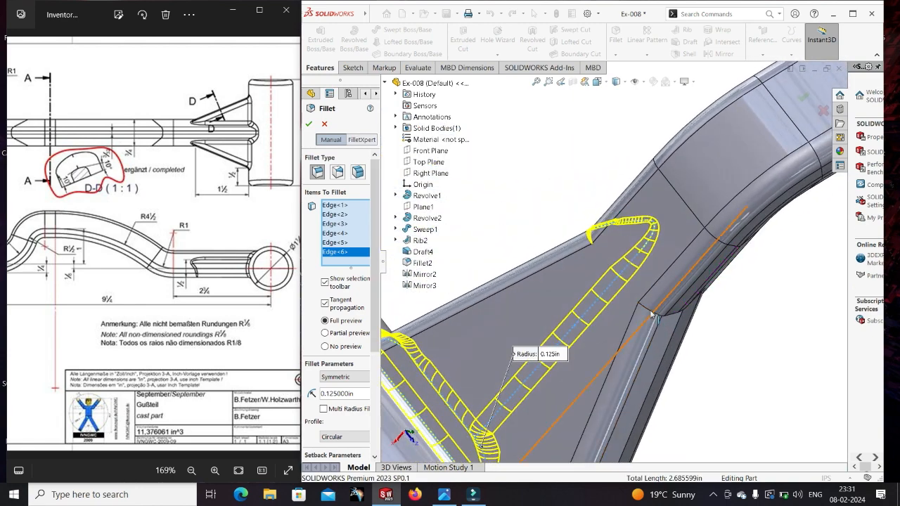
{"action": "left_click", "coordinate": [652, 313]}
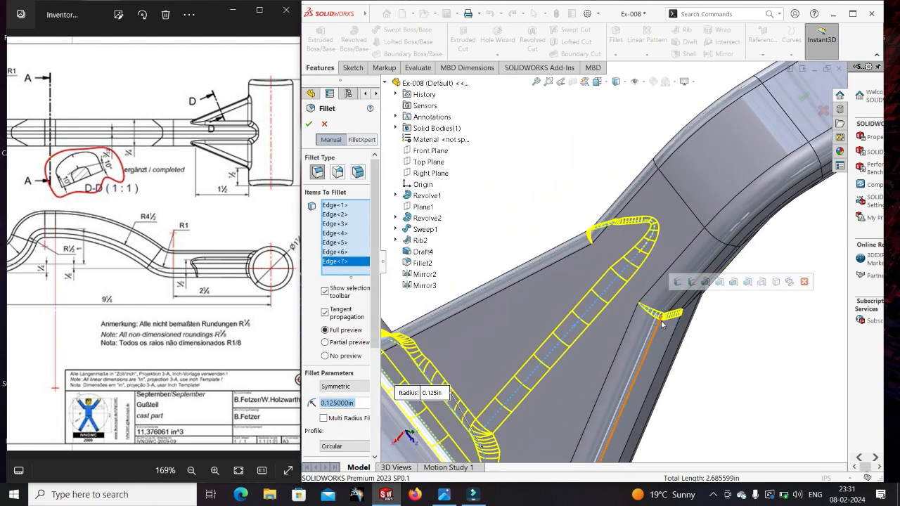
{"action": "middle_click_drag", "start_coordinate": [660, 324], "coordinate": [650, 318]}
{"action": "scroll", "coordinate": [680, 309], "scroll_direction": "down", "scroll_amount": 5}
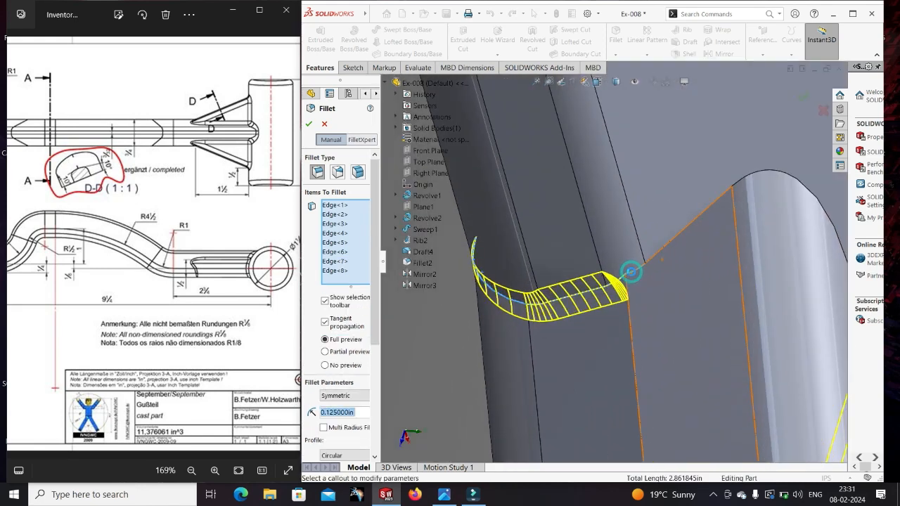
{"action": "left_click", "coordinate": [630, 273]}
{"action": "middle_click_drag", "start_coordinate": [630, 273], "coordinate": [589, 294]}
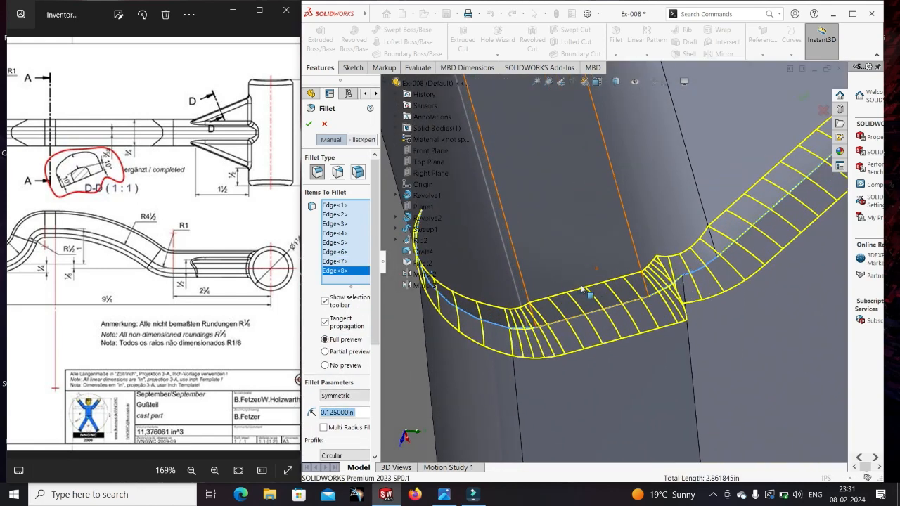
{"action": "left_click", "coordinate": [678, 284]}
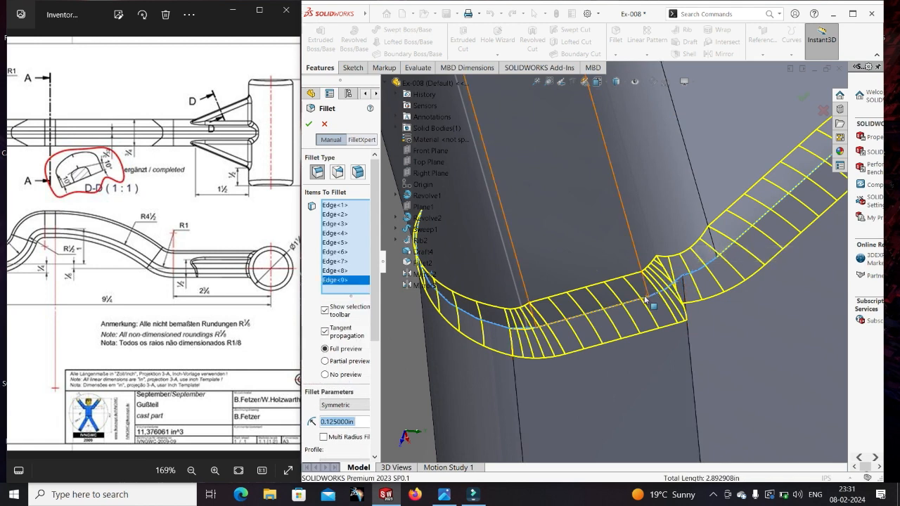
{"action": "middle_click_drag", "start_coordinate": [644, 298], "coordinate": [638, 301]}
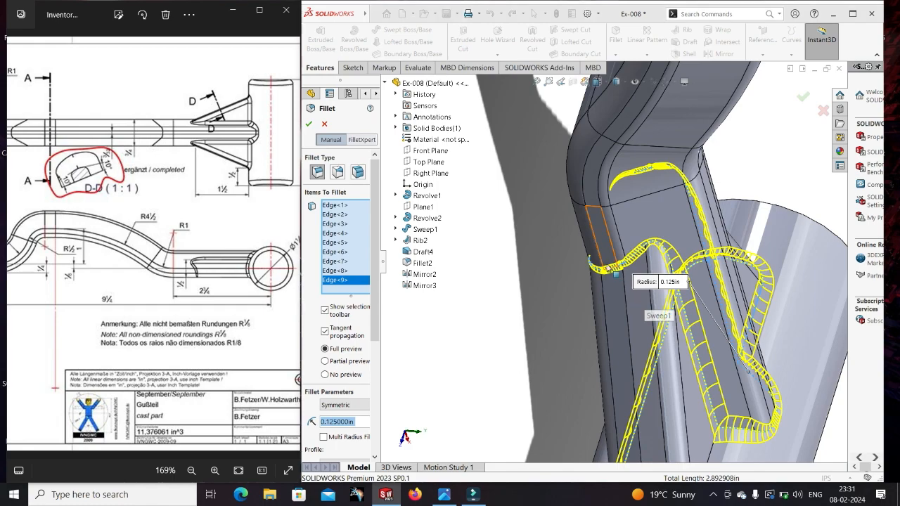
Step: Add the edge where the second rib meets the cross cylinder to the 0.125 in fillet
{"action": "middle_click_drag", "start_coordinate": [612, 366], "coordinate": [718, 410]}
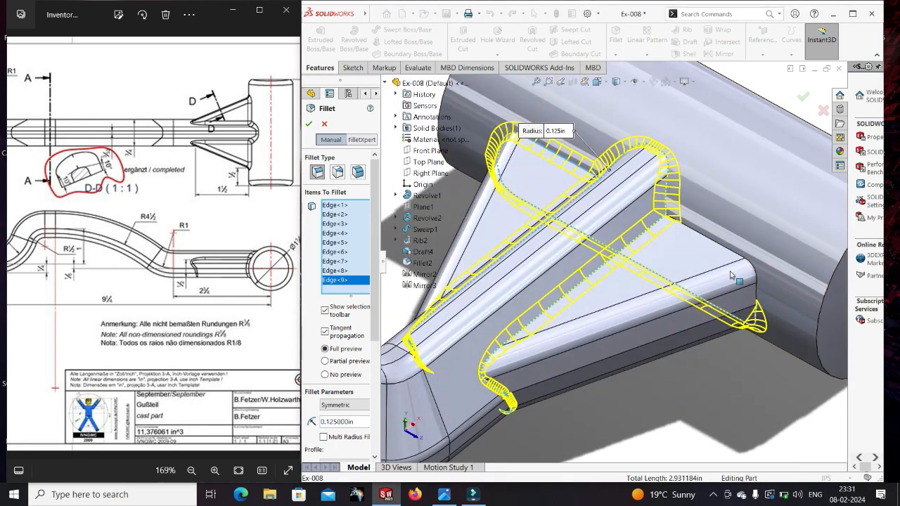
{"action": "left_click", "coordinate": [715, 246]}
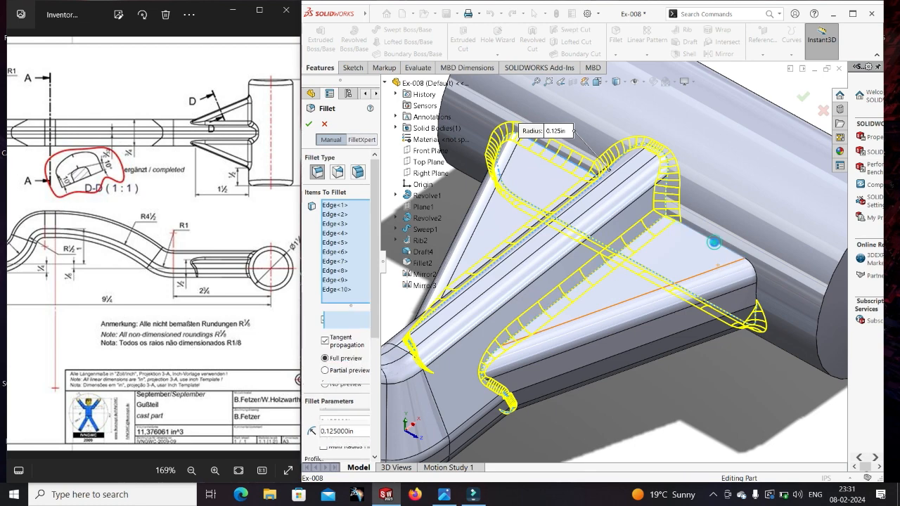
{"action": "scroll", "coordinate": [689, 247], "scroll_direction": "down", "scroll_amount": 3}
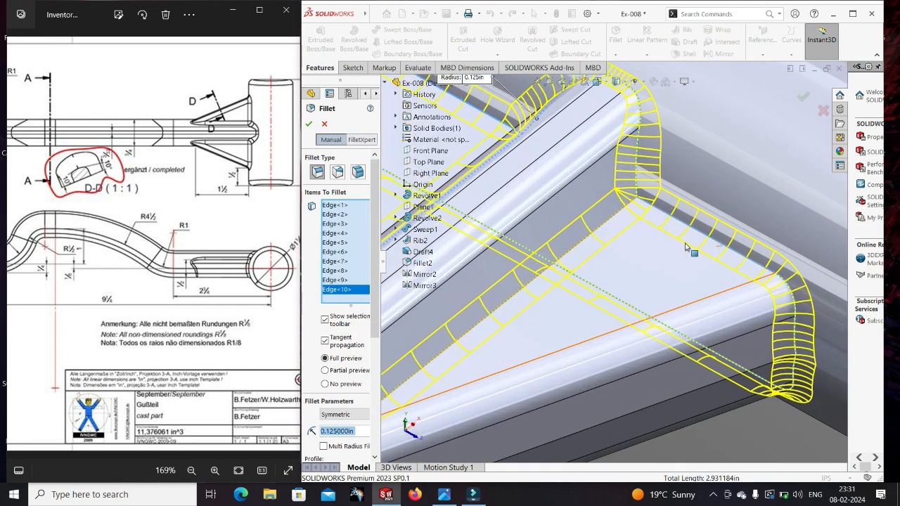
Step: Add the flat top face of the round boss to the fillet selection
{"action": "scroll", "coordinate": [689, 249], "scroll_direction": "up", "scroll_amount": 10}
{"action": "middle_click_drag", "start_coordinate": [645, 360], "coordinate": [632, 374]}
{"action": "scroll", "coordinate": [632, 372], "scroll_direction": "up", "scroll_amount": 3}
{"action": "scroll", "coordinate": [527, 366], "scroll_direction": "down", "scroll_amount": 4}
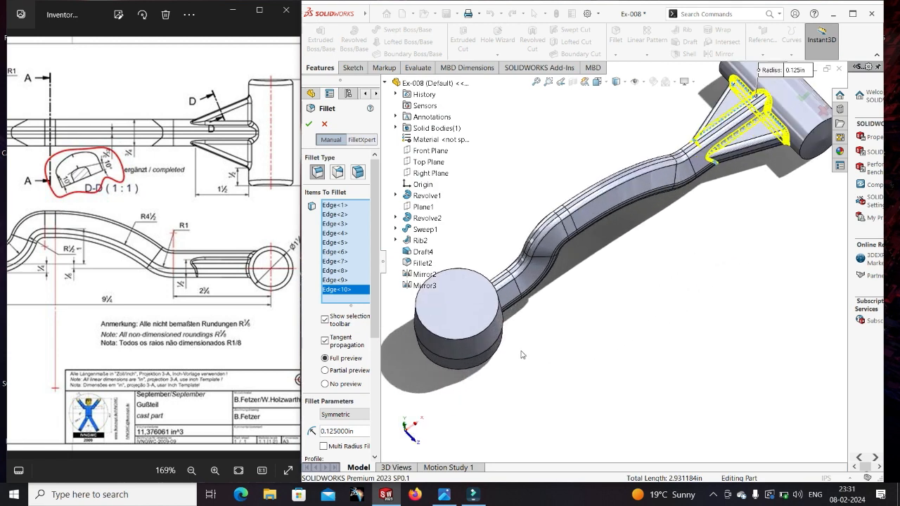
{"action": "left_click", "coordinate": [491, 324]}
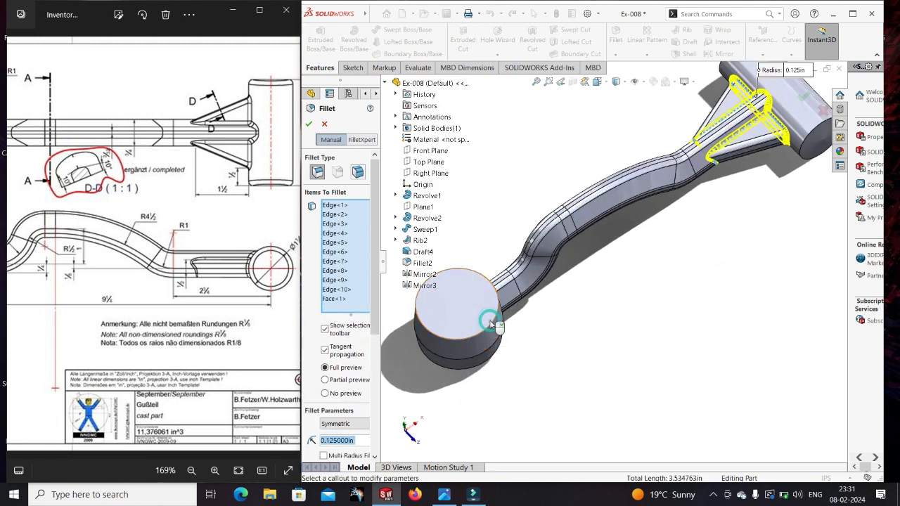
{"action": "scroll", "coordinate": [551, 333], "scroll_direction": "down", "scroll_amount": 2}
{"action": "scroll", "coordinate": [637, 257], "scroll_direction": "up", "scroll_amount": 3}
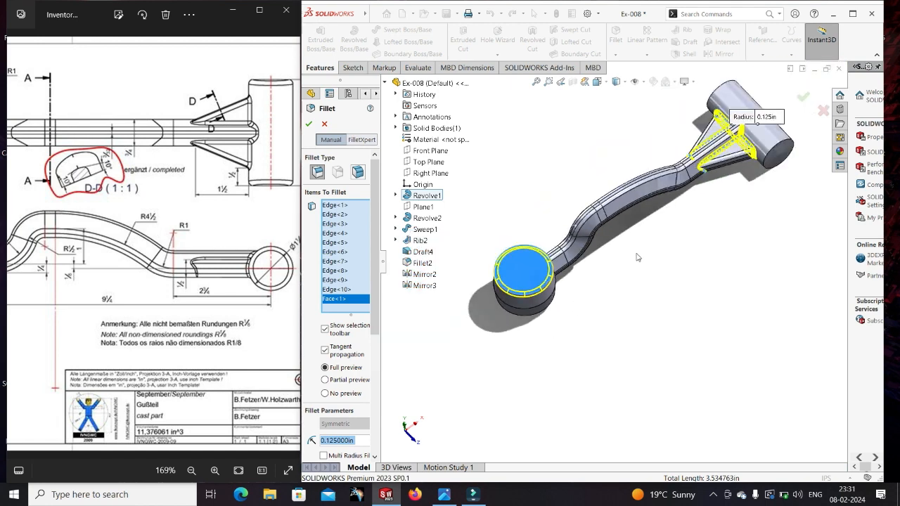
Step: Add the circular rims at both ends of the cross cylinder to the fillet selection
{"action": "scroll", "coordinate": [788, 151], "scroll_direction": "down", "scroll_amount": 3}
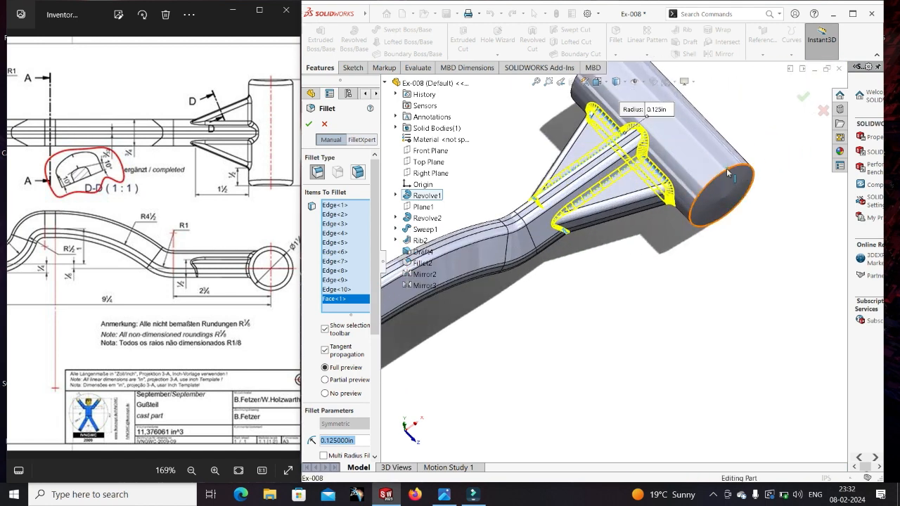
{"action": "left_click", "coordinate": [726, 168]}
{"action": "scroll", "coordinate": [709, 243], "scroll_direction": "up", "scroll_amount": 2}
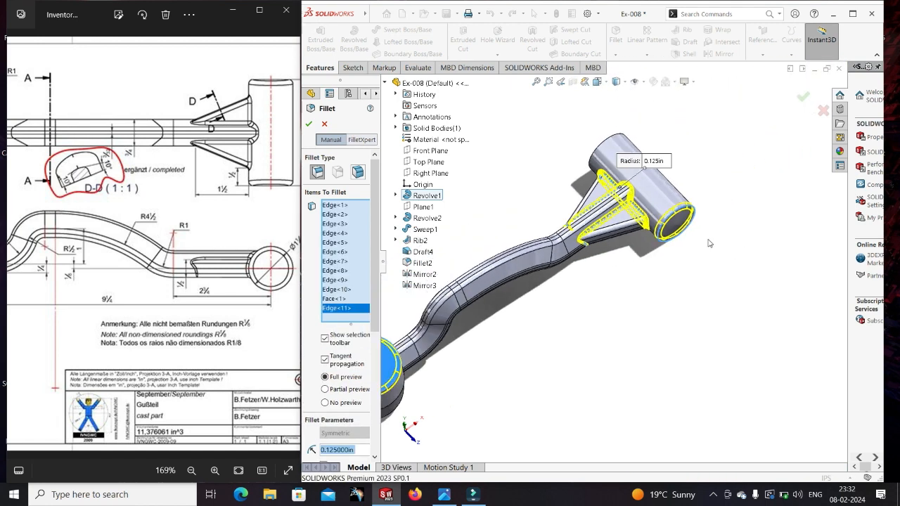
{"action": "left_click", "coordinate": [595, 158]}
{"action": "scroll", "coordinate": [594, 331], "scroll_direction": "up", "scroll_amount": 2}
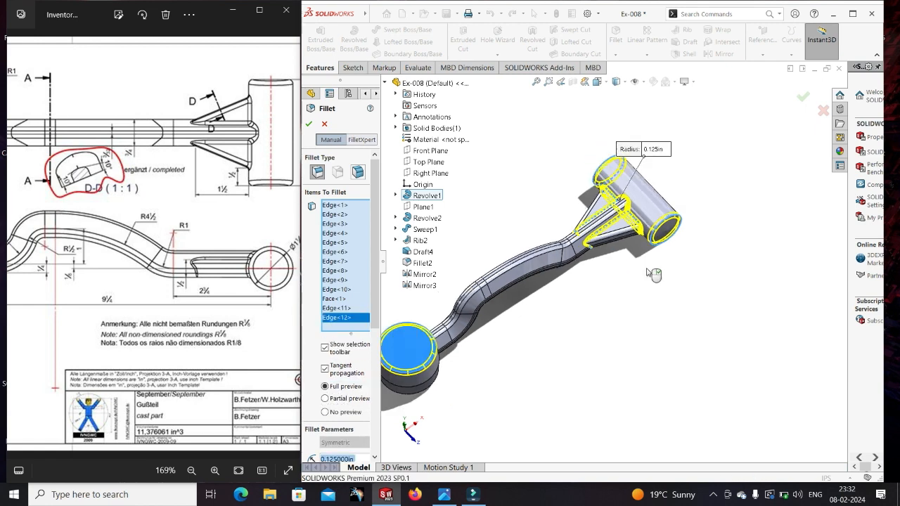
Step: Add the round boss's bottom rim to the selection and apply the 0.125 in fillet
{"action": "middle_click_drag", "start_coordinate": [540, 331], "coordinate": [529, 223]}
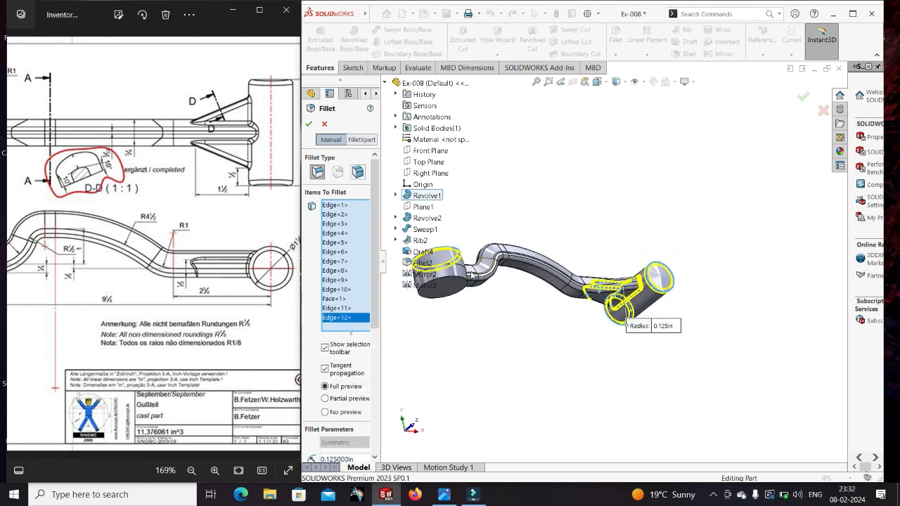
{"action": "left_click", "coordinate": [464, 281]}
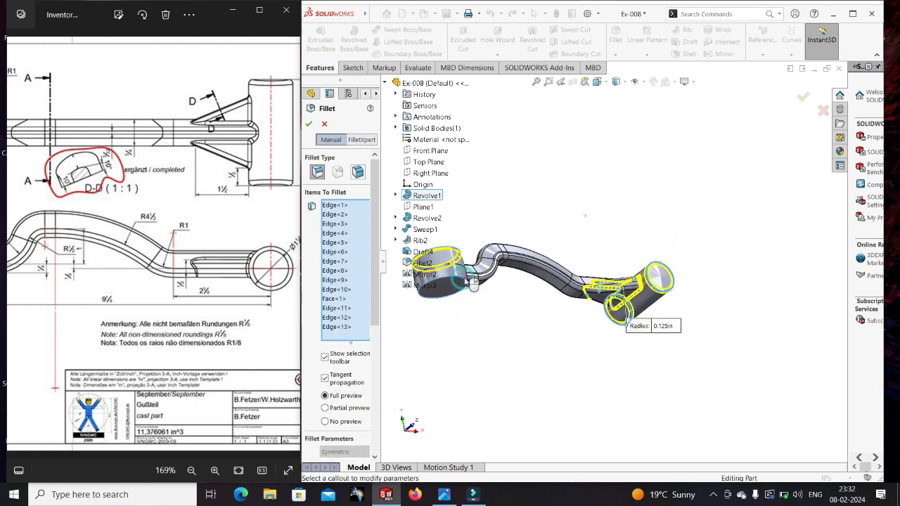
{"action": "left_click", "coordinate": [308, 126]}
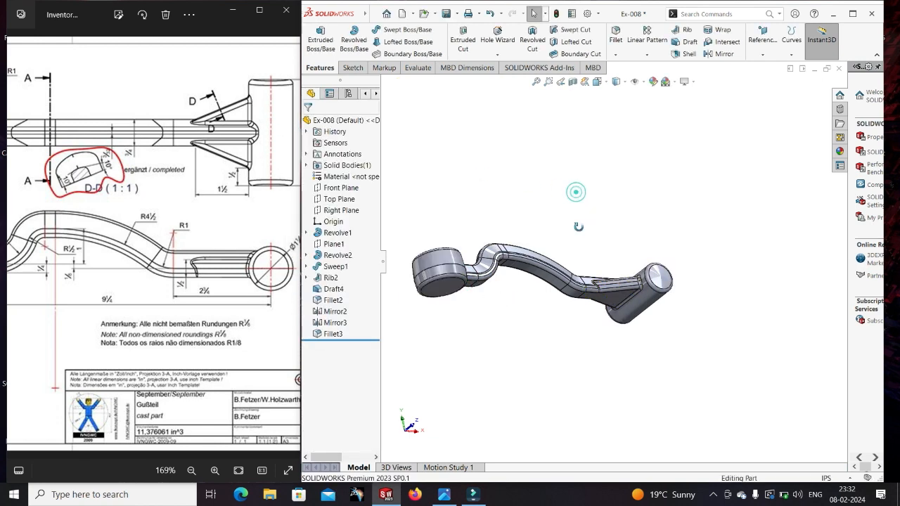
Step: Set up a new 0.125 in fillet on the edges where the arm meets the side of the round boss
{"action": "middle_click_drag", "start_coordinate": [578, 226], "coordinate": [507, 194]}
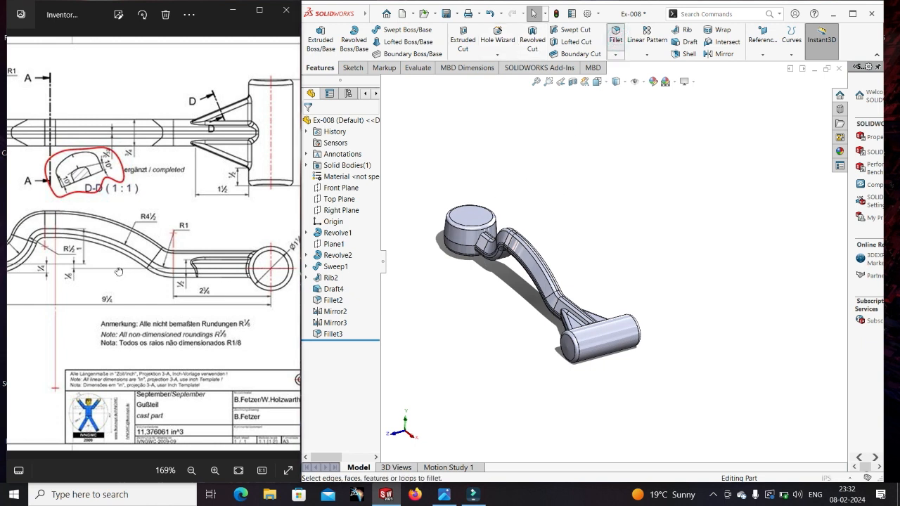
{"action": "mouse_move", "coordinate": [120, 271]}
{"action": "left_mouse_down"}
{"action": "mouse_move", "coordinate": [232, 272]}
{"action": "mouse_move", "coordinate": [199, 277]}
{"action": "left_mouse_up"}
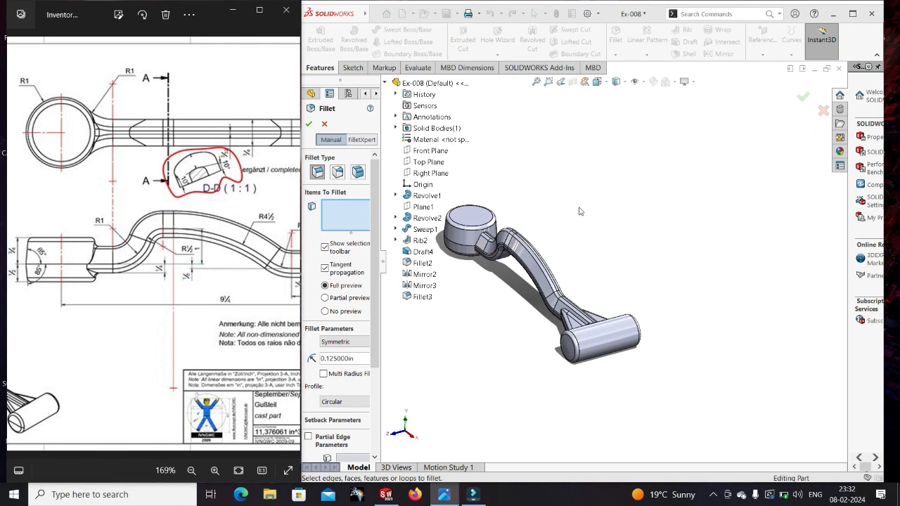
{"action": "middle_click_drag", "start_coordinate": [579, 208], "coordinate": [570, 285]}
{"action": "scroll", "coordinate": [537, 232], "scroll_direction": "down", "scroll_amount": 6}
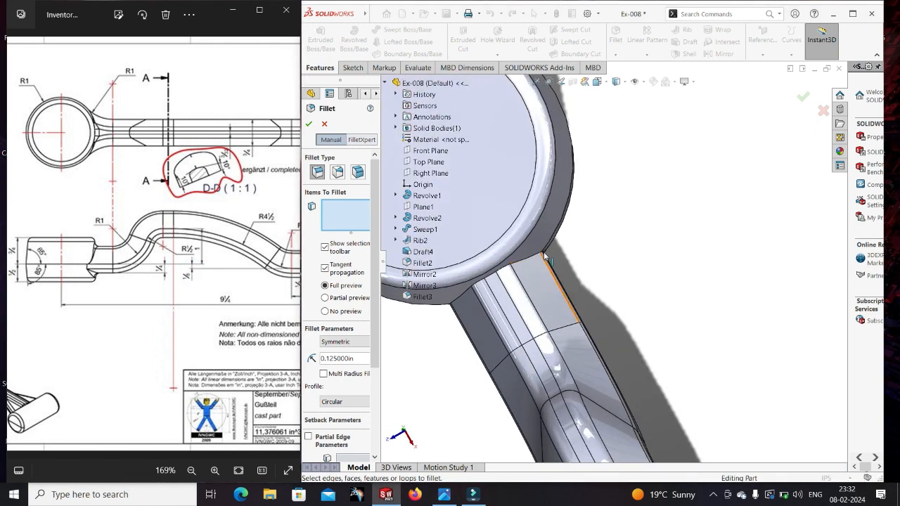
{"action": "middle_click_drag", "start_coordinate": [544, 256], "coordinate": [483, 227]}
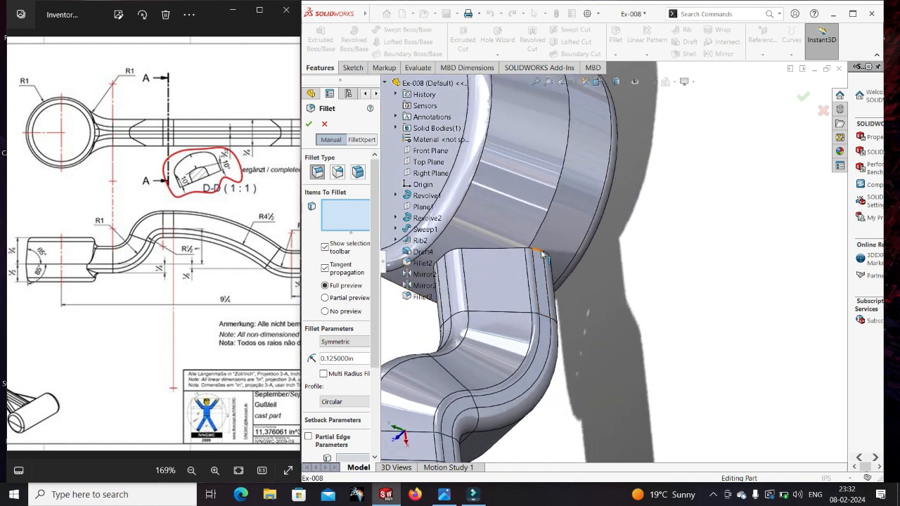
{"action": "left_click", "coordinate": [540, 250]}
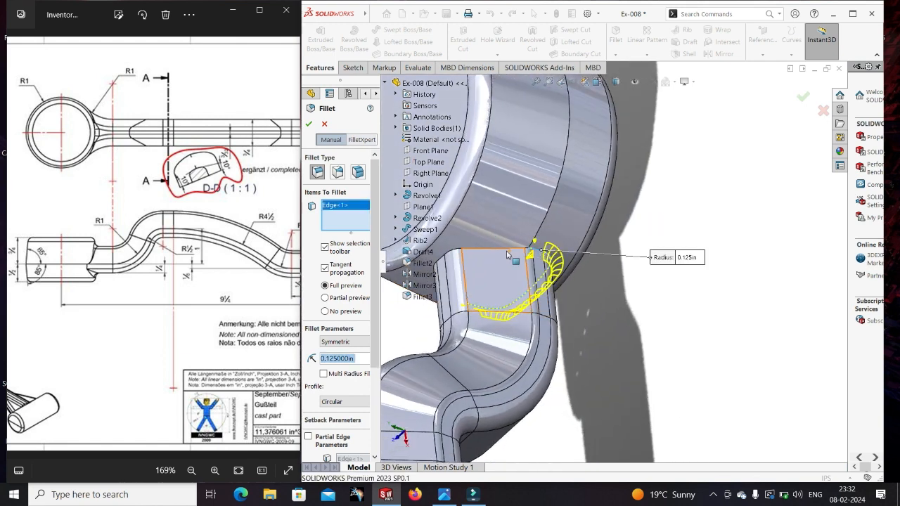
{"action": "scroll", "coordinate": [555, 260], "scroll_direction": "down", "scroll_amount": 5}
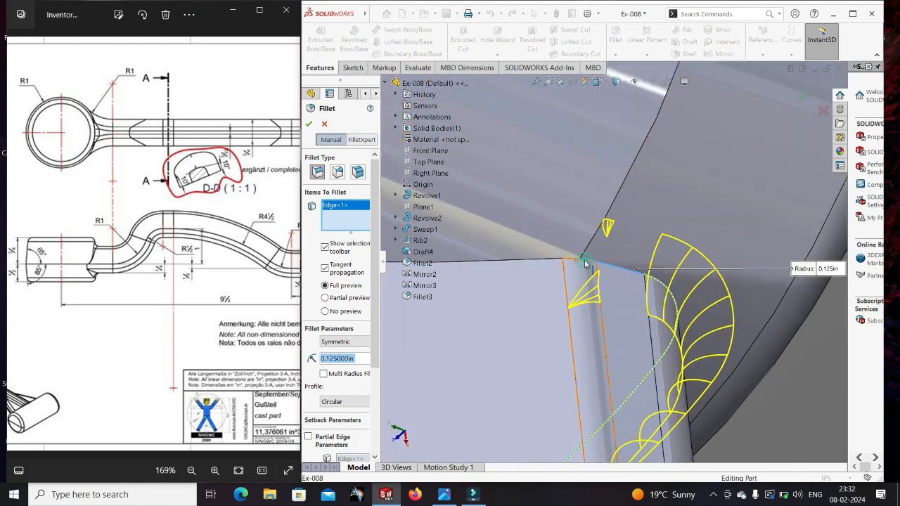
{"action": "left_click", "coordinate": [563, 265]}
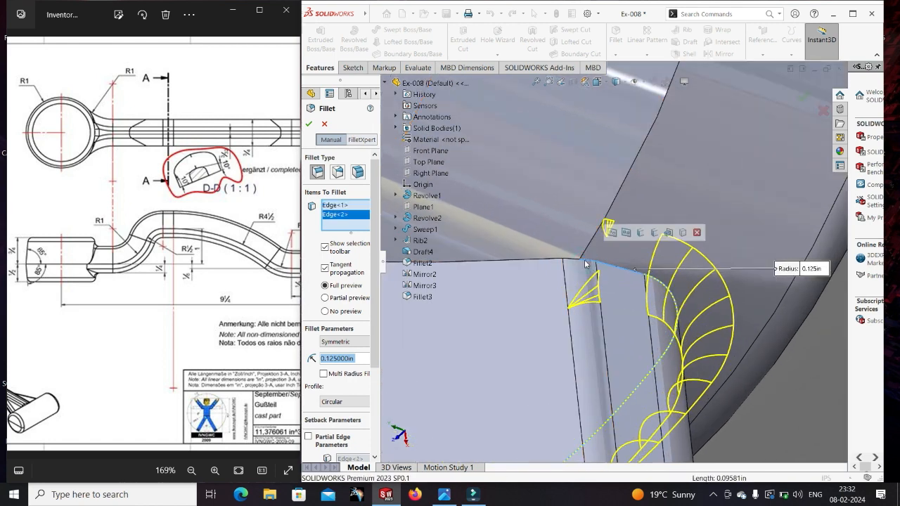
{"action": "left_click", "coordinate": [538, 260]}
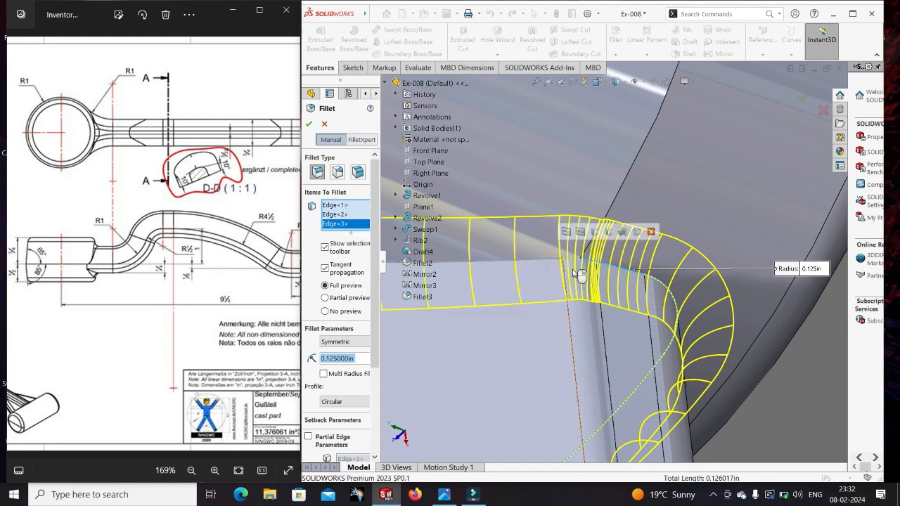
Step: Apply the 0.125 in fillet around the arm's junction with the round boss
{"action": "scroll", "coordinate": [573, 273], "scroll_direction": "up", "scroll_amount": 10}
{"action": "middle_click_drag", "start_coordinate": [571, 295], "coordinate": [633, 211]}
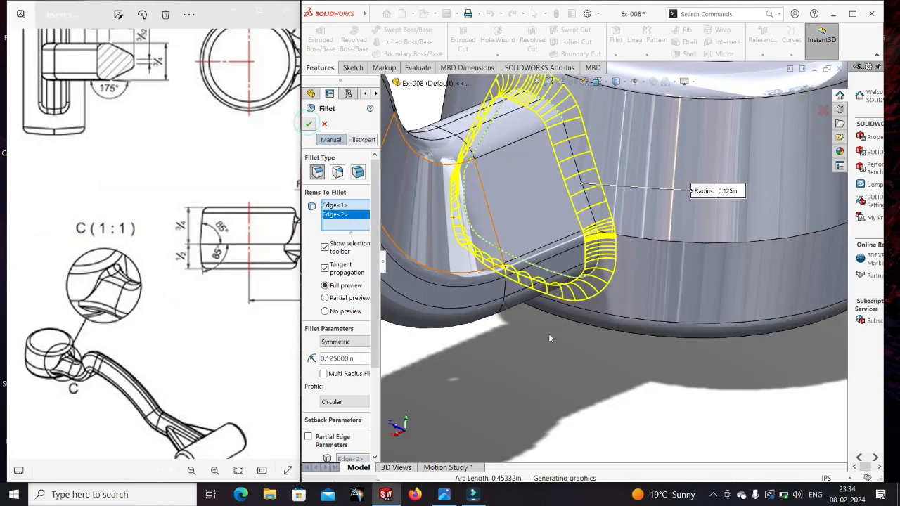
{"action": "key", "text": "Return"}
{"action": "scroll", "coordinate": [548, 335], "scroll_direction": "up", "scroll_amount": 8}
{"action": "scroll", "coordinate": [546, 352], "scroll_direction": "up", "scroll_amount": 5}
{"action": "middle_click_drag", "start_coordinate": [542, 362], "coordinate": [685, 396]}
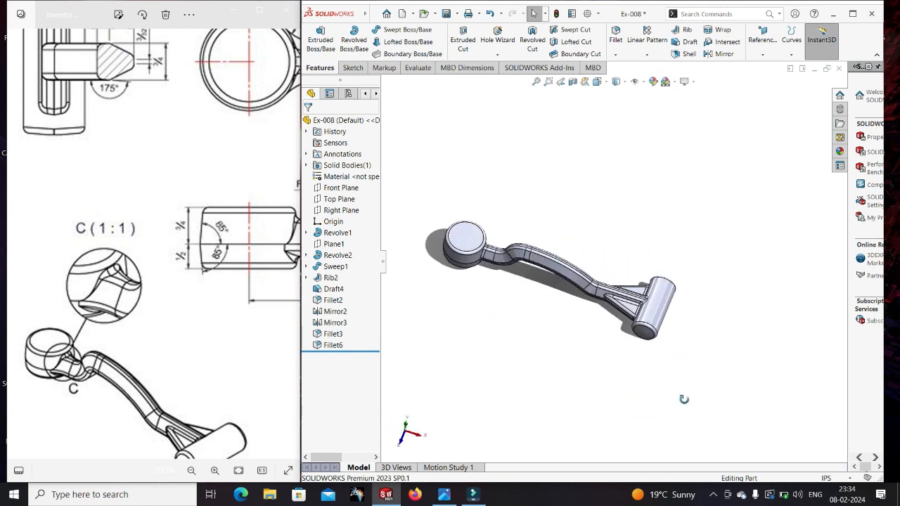